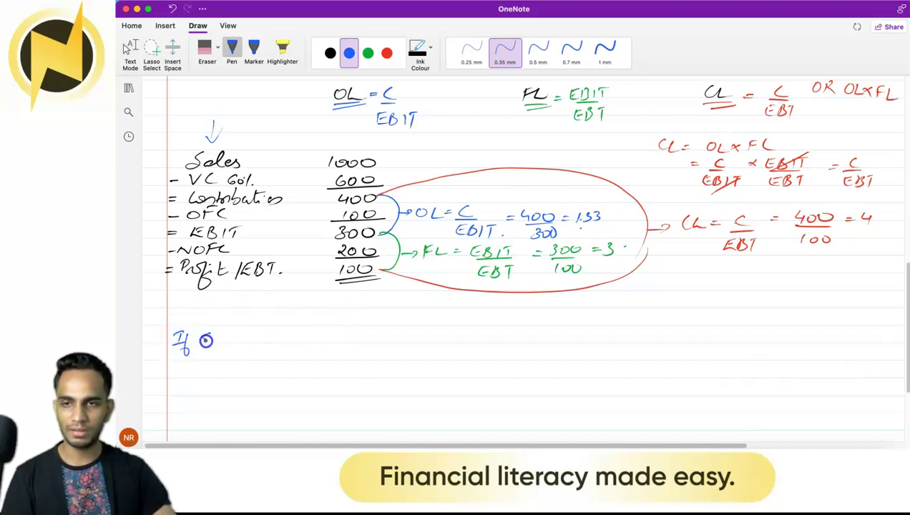
Step: Complete the blue handwritten line to read "If Sales ↑/↓ by 1 time then EBIT ↑/↓ by 1.33 times."
left_click_drag(238, 344, 256, 341)
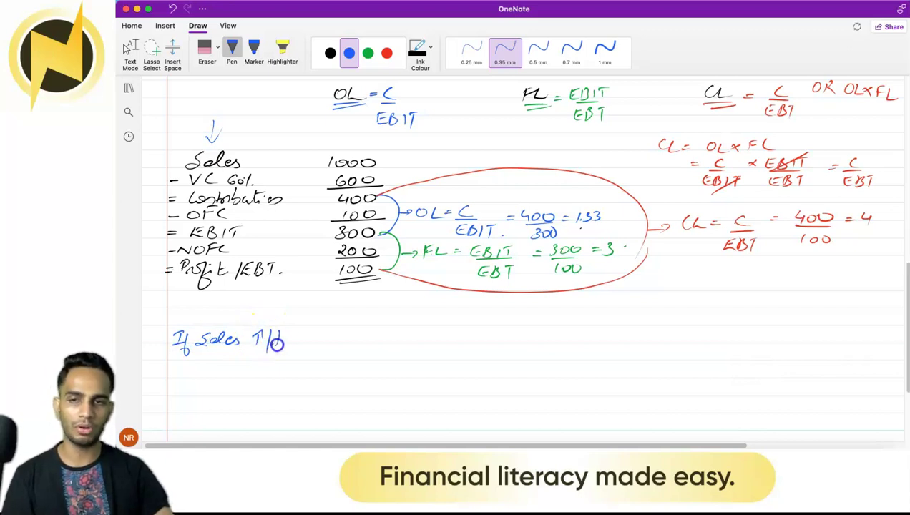
left_click_drag(279, 342, 308, 360)
left_click_drag(334, 331, 334, 342)
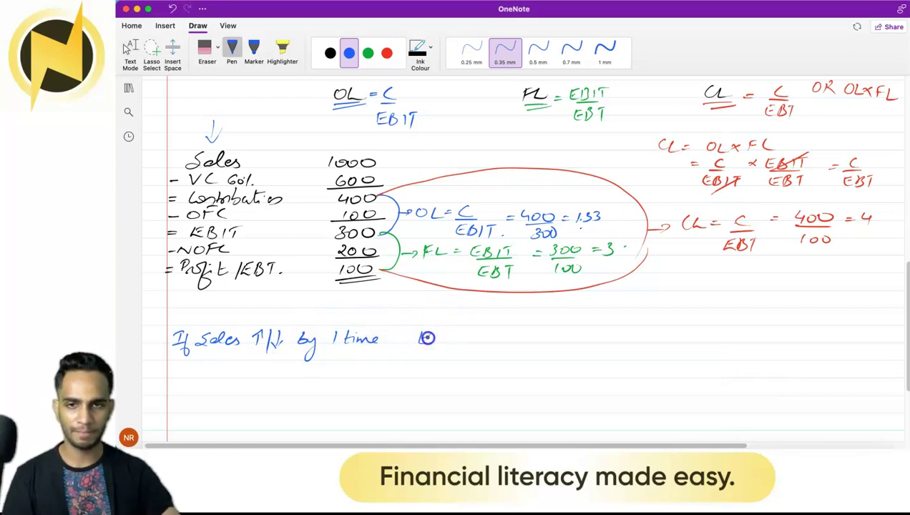
left_click_drag(442, 343, 454, 341)
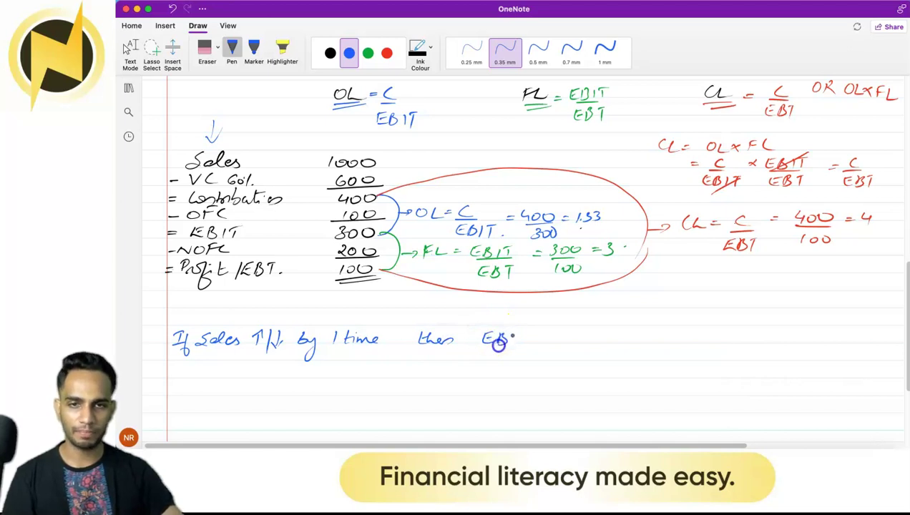
left_click_drag(524, 331, 524, 344)
left_click_drag(534, 332, 533, 344)
mouse_move(529, 331)
left_mouse_down()
mouse_move(576, 350)
mouse_move(603, 344)
mouse_move(600, 360)
left_mouse_up()
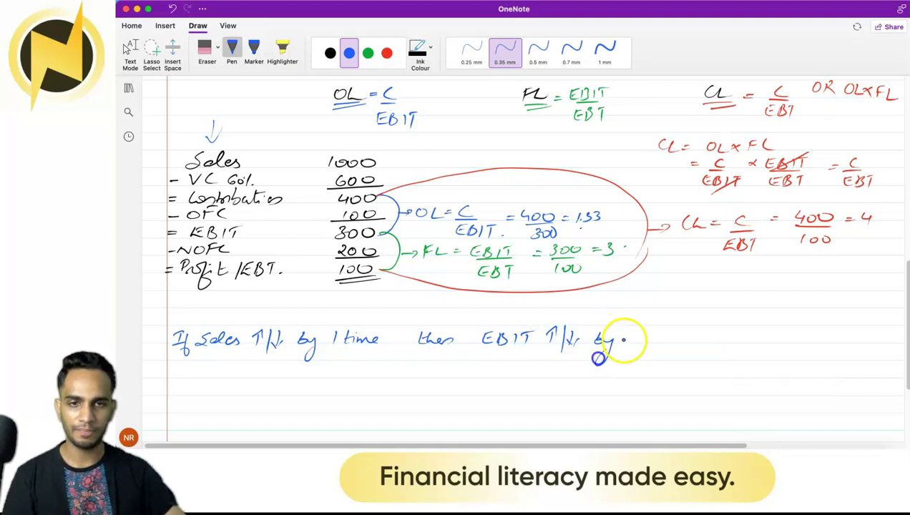
left_click_drag(644, 331, 648, 343)
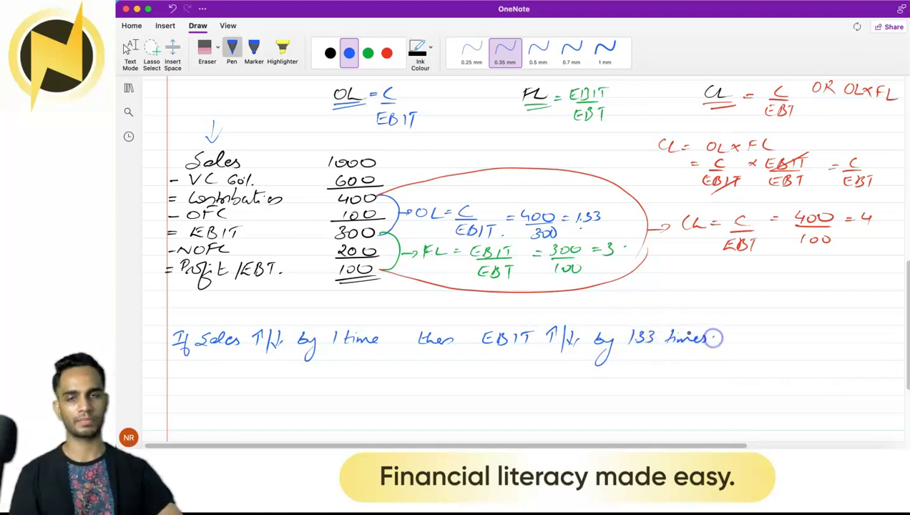
left_click(129, 50)
left_click(232, 50)
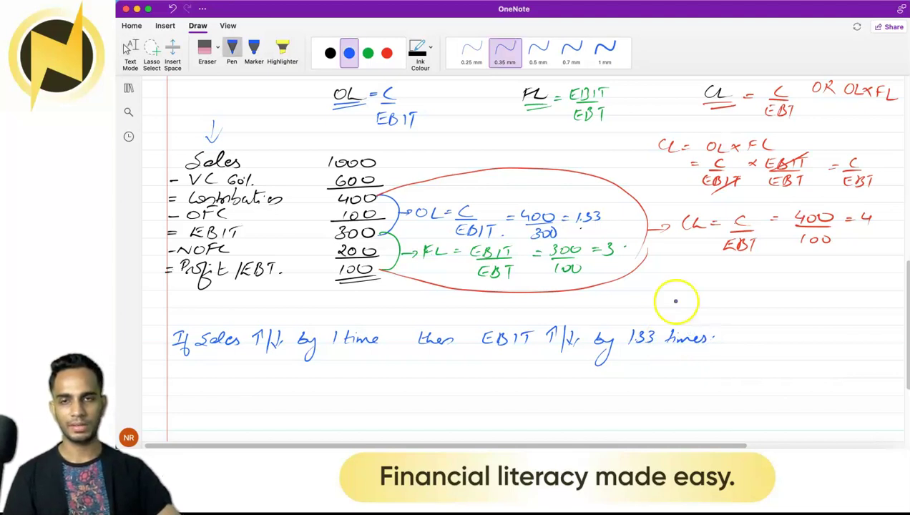
Step: Highlight C and EBIT in the OL formula, plus the words Sales and EBIT in the blue sentence, in yellow
left_click(285, 51)
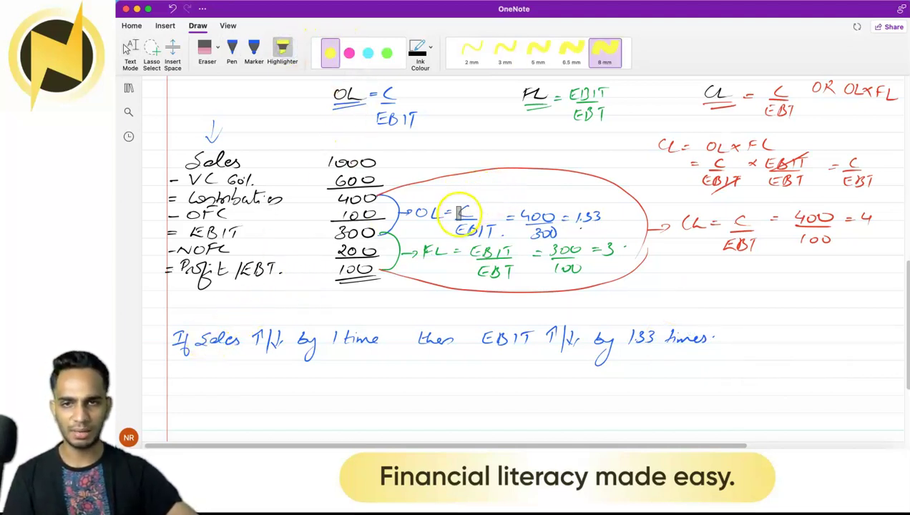
mouse_move(469, 209)
left_mouse_down()
mouse_move(471, 224)
mouse_move(495, 230)
left_mouse_up()
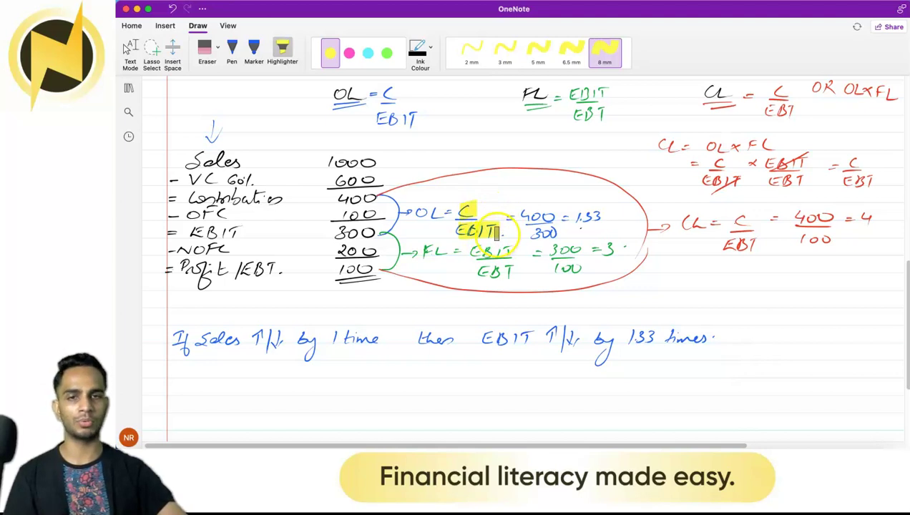
left_click_drag(199, 341, 241, 342)
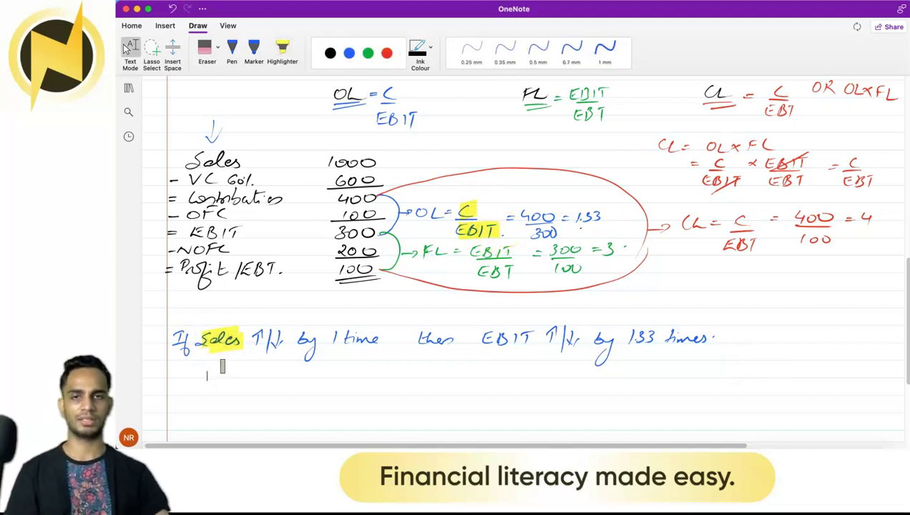
left_click_drag(486, 338, 527, 338)
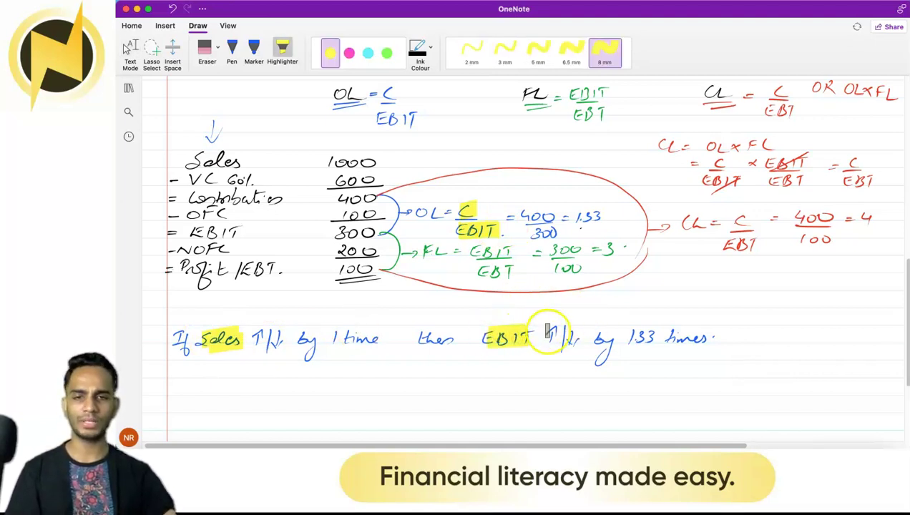
Step: Switch to the Excel workbook Book1, copy the range B11:K16 and clear its contents
left_click(705, 464)
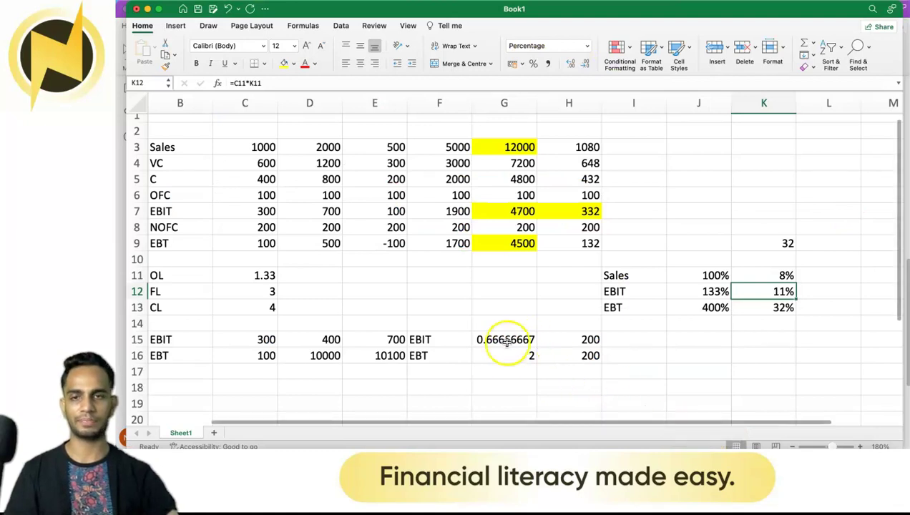
scroll(501, 351, "left", 2)
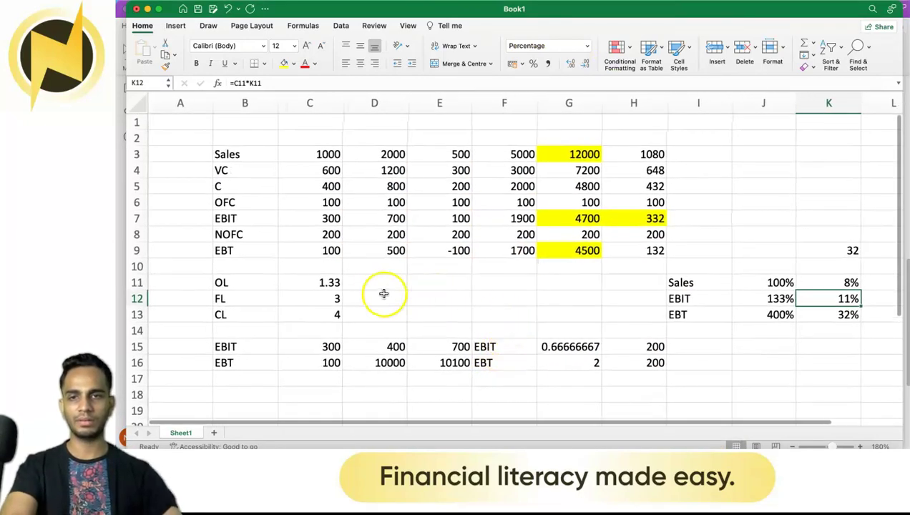
left_click(222, 283)
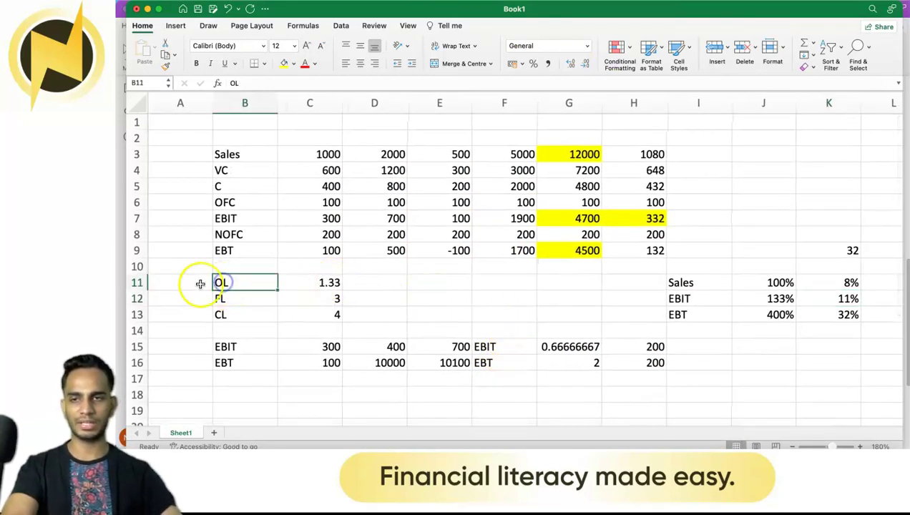
key("shift+Right")
key("shift+Right")
key("shift+Right")
key("shift+Right")
key("shift+Right")
key("shift+Right")
key("shift+Right")
key("shift+Right")
key("shift+Right")
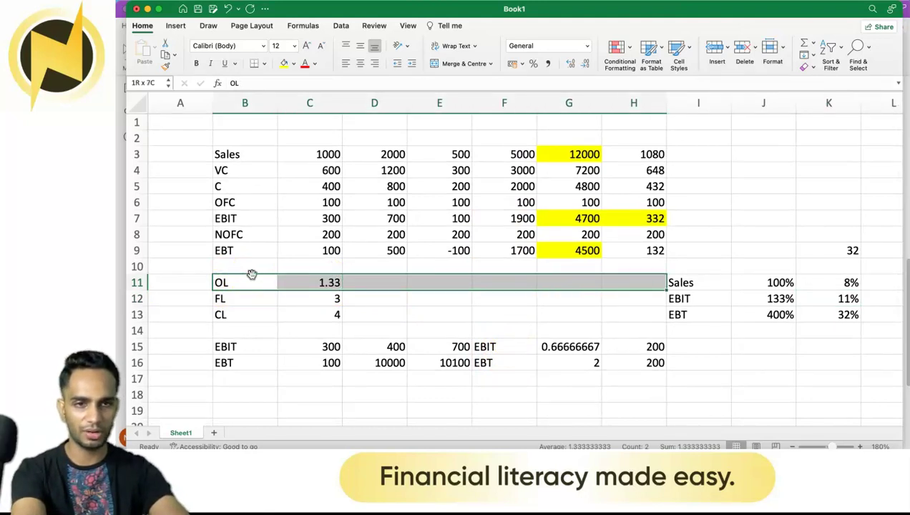
key("shift+Down")
key("shift+Down")
key("shift+Down")
key("shift+Down")
key("shift+Down")
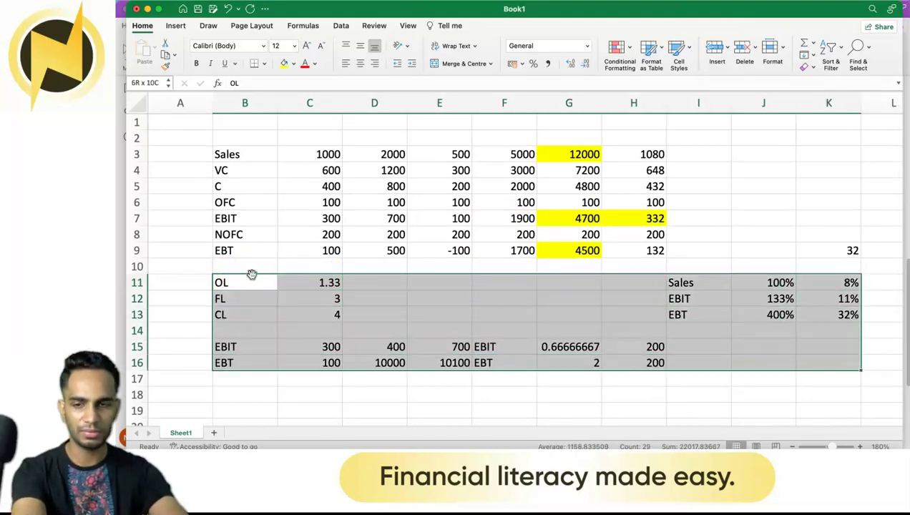
key("super+c")
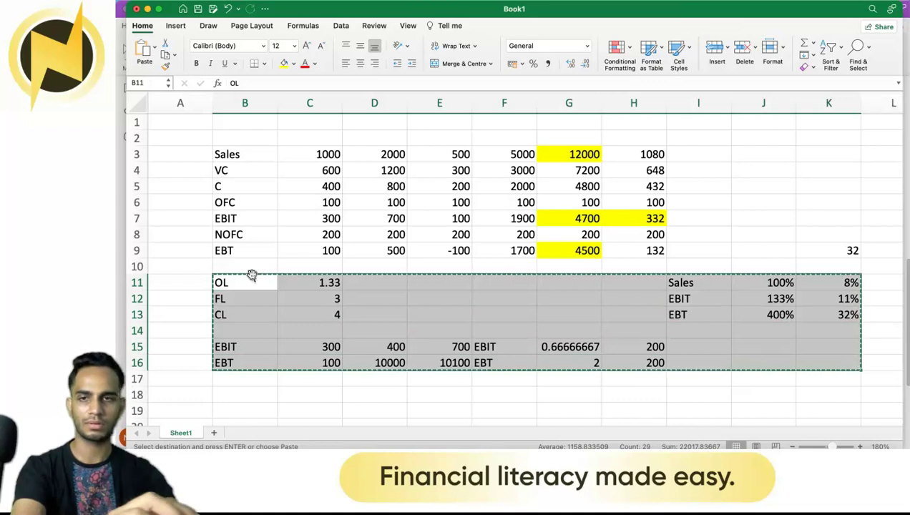
key("Delete")
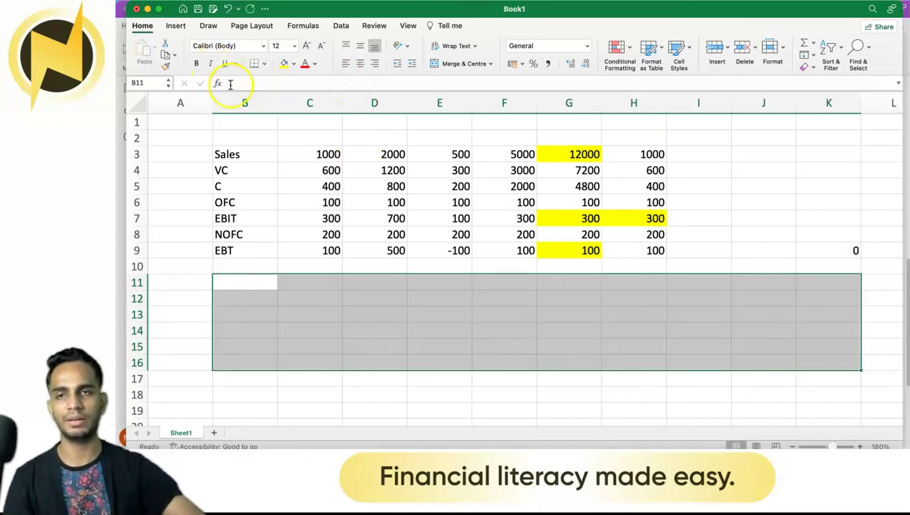
Step: Draw a black arrow above column C and tick marks beside its Sales, VC and C values
left_click(333, 160)
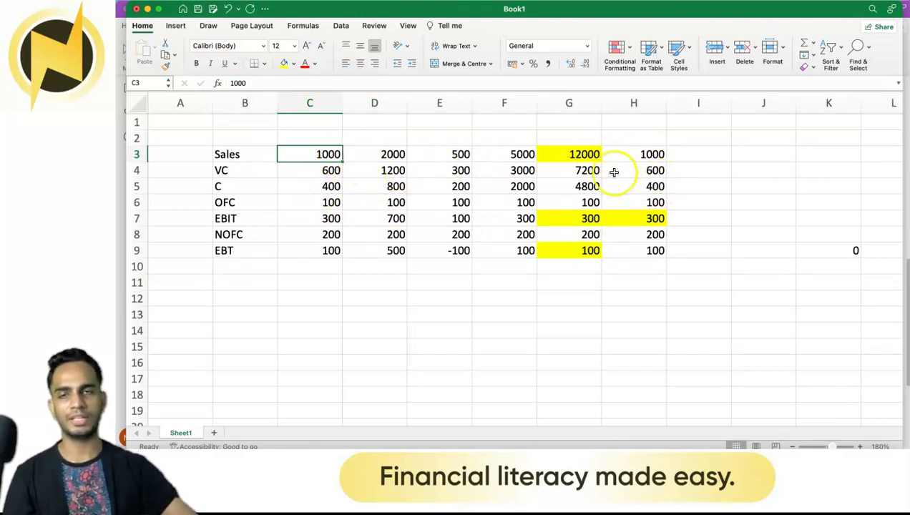
left_click(208, 25)
left_click(233, 51)
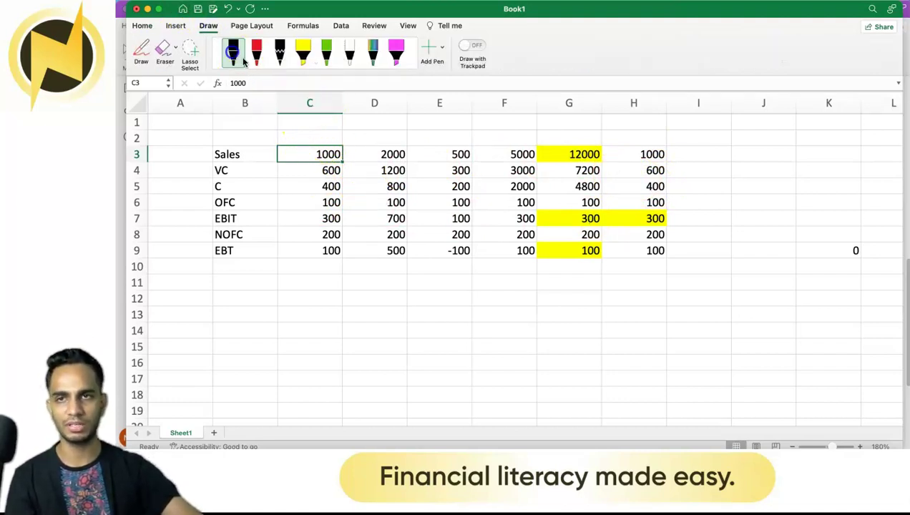
left_click(257, 151)
left_click(302, 155)
left_click_drag(301, 155, 318, 147)
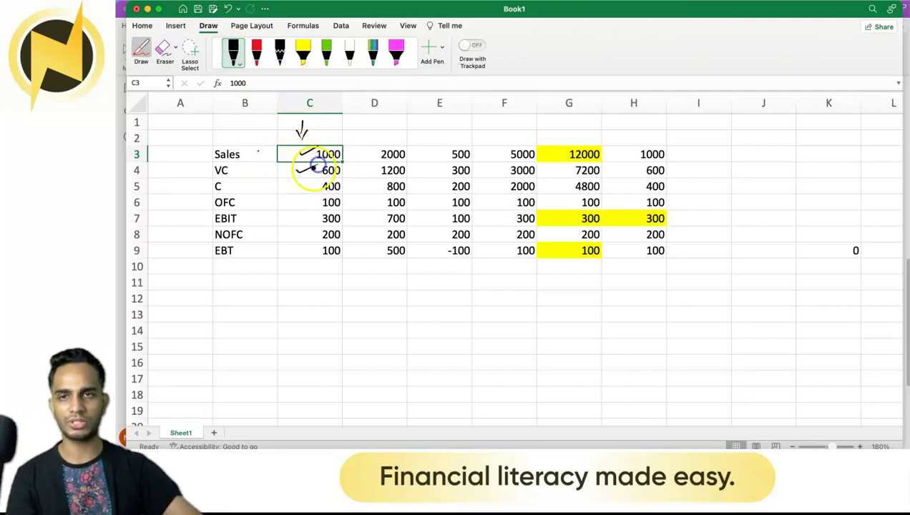
left_click_drag(297, 186, 316, 182)
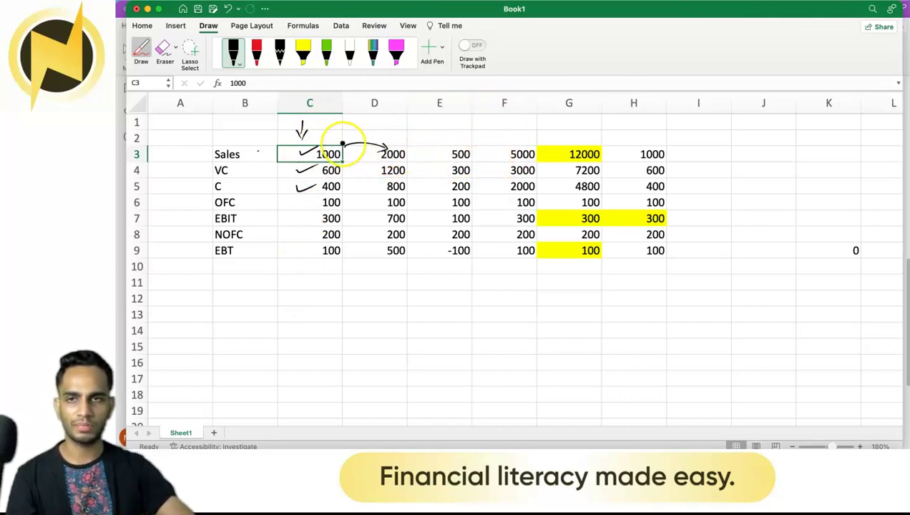
Step: Draw black arrows from Sales 1000 to 2000, 500 and 5000, and label them 2x, ↓.5x and x5
left_click_drag(439, 140, 446, 144)
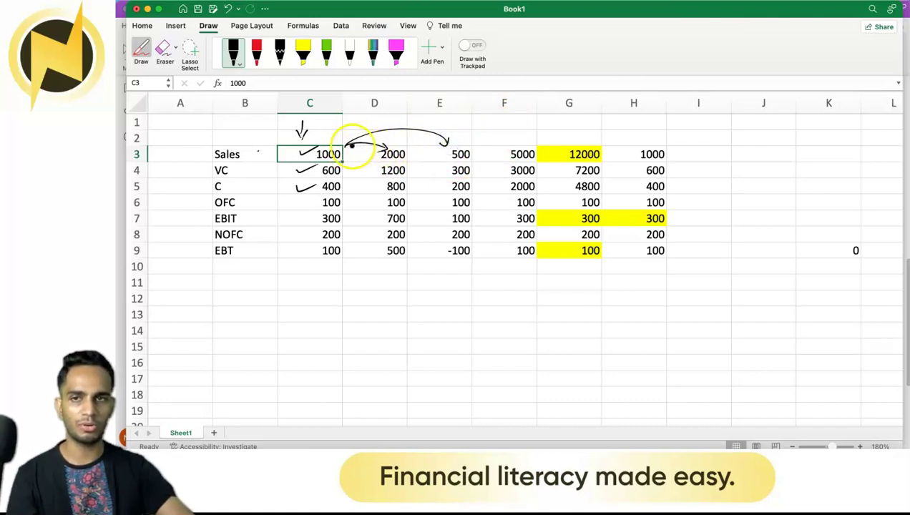
left_click_drag(365, 134, 505, 146)
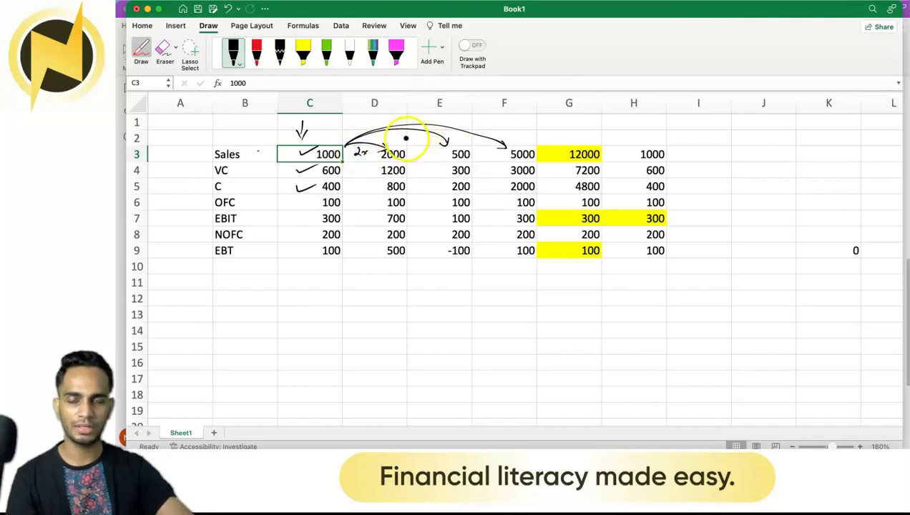
left_click_drag(419, 137, 425, 138)
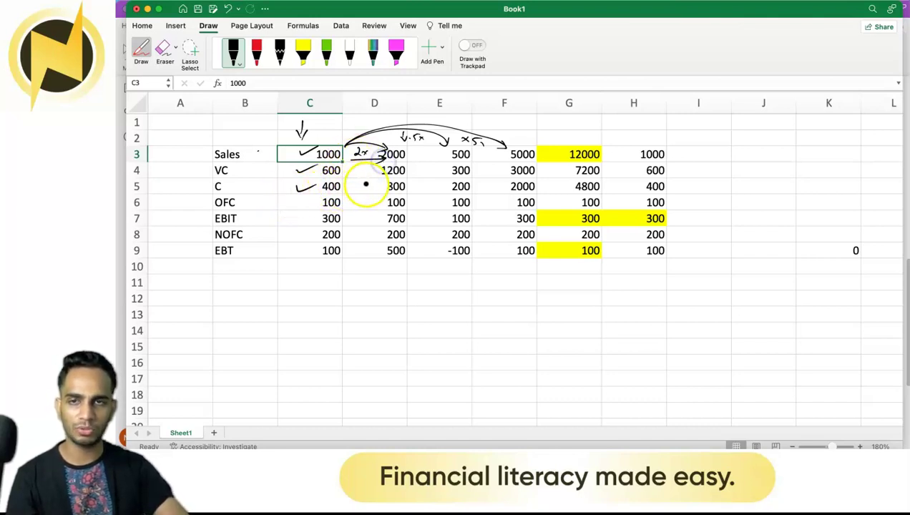
Step: Draw green arrows from Sales 1000 to 500 and 5000, and from C 400 to 800, 200 and 2000
left_click(326, 52)
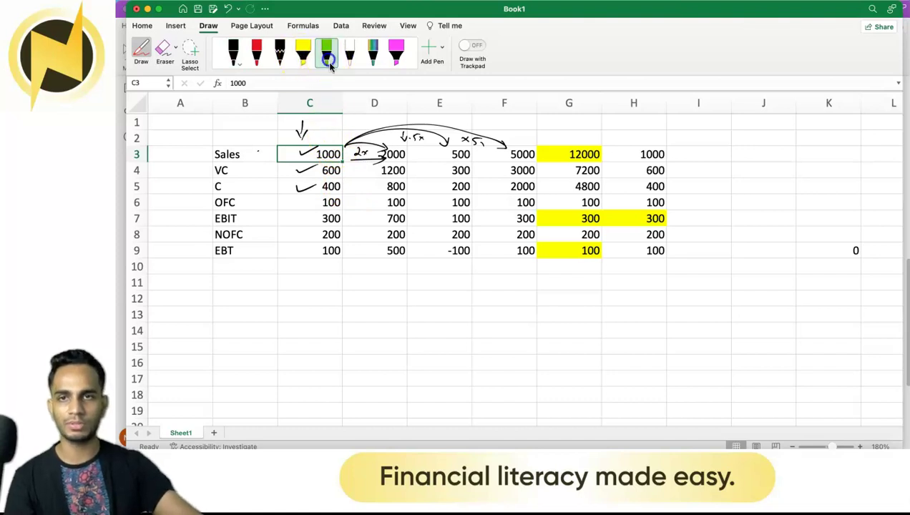
left_click_drag(343, 186, 387, 186)
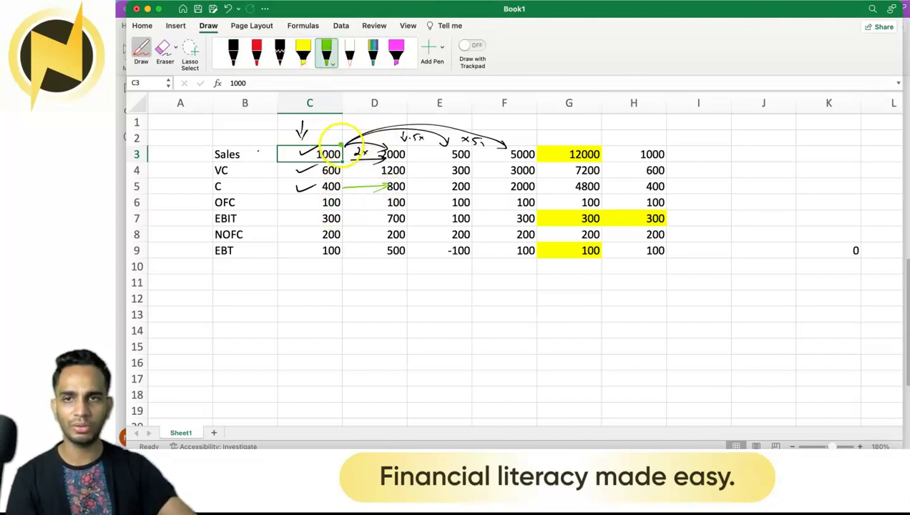
left_click_drag(445, 148, 449, 156)
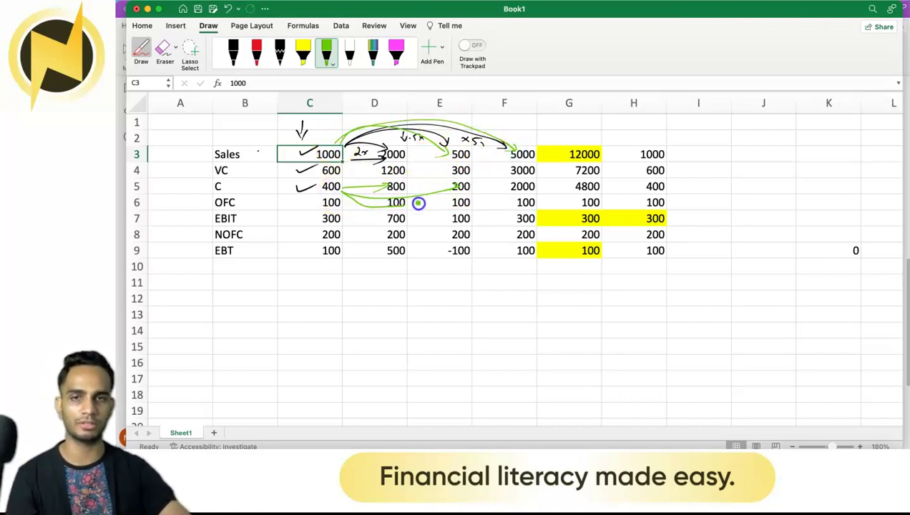
left_click_drag(500, 191, 505, 187)
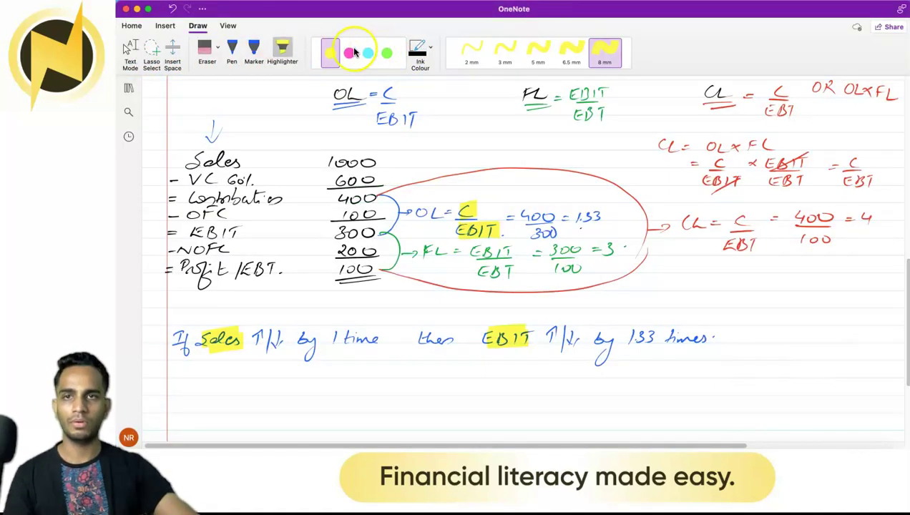
Step: Switch back to OneNote, write "If EBIT ↑/↓ by 1 time then EBT ↑/↓ by 3 times." in green, and circle the FL result 3
left_click(234, 49)
left_click(368, 53)
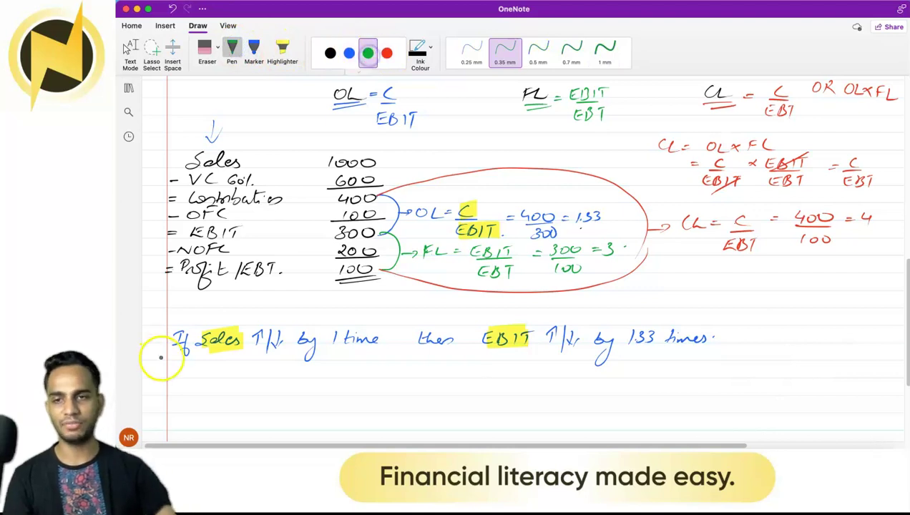
mouse_move(175, 369)
left_mouse_down()
mouse_move(212, 368)
mouse_move(202, 379)
mouse_move(288, 378)
mouse_move(309, 394)
left_mouse_up()
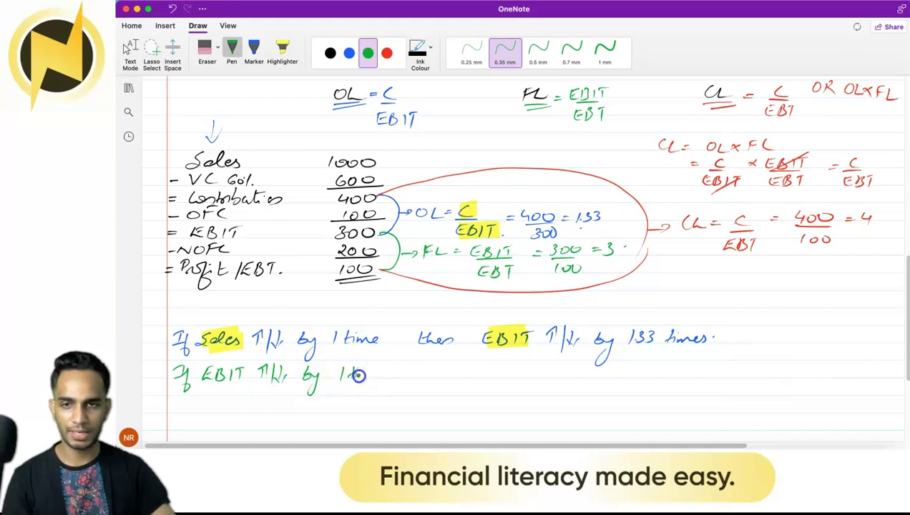
left_click_drag(374, 370, 454, 375)
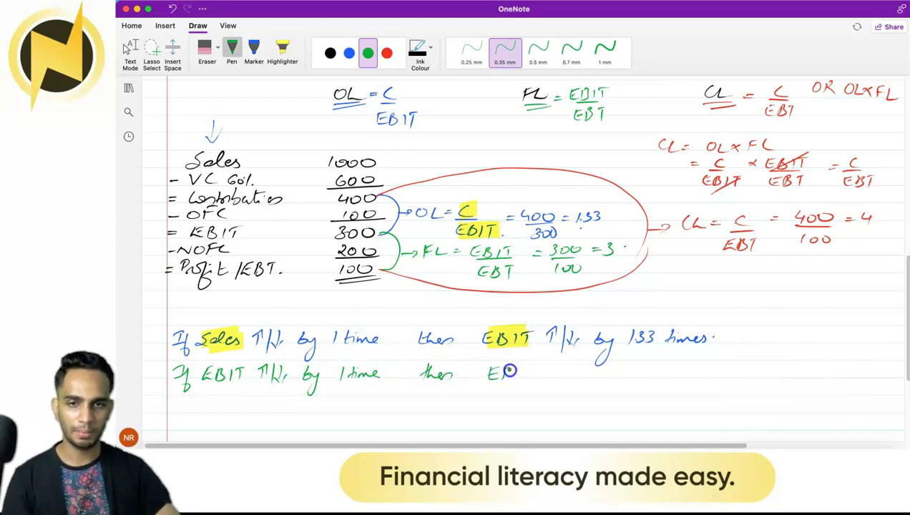
left_click_drag(546, 366, 552, 374)
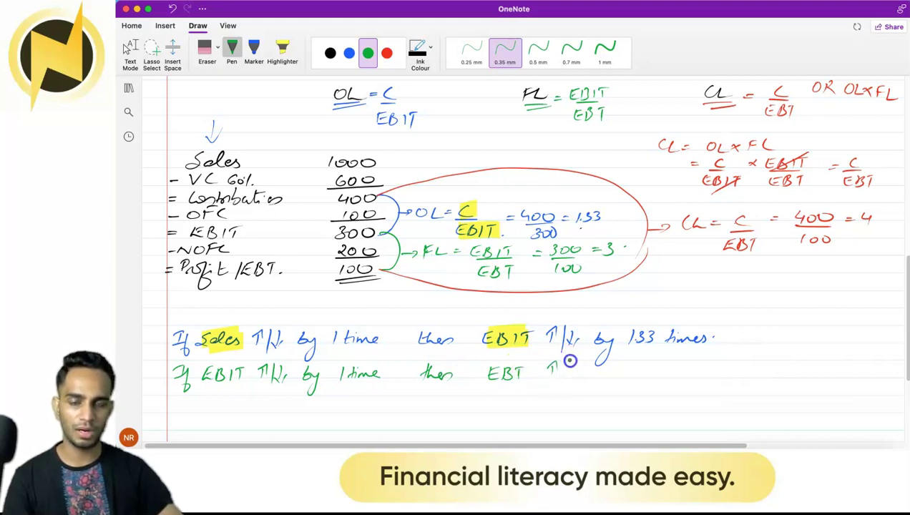
left_click_drag(629, 372, 623, 393)
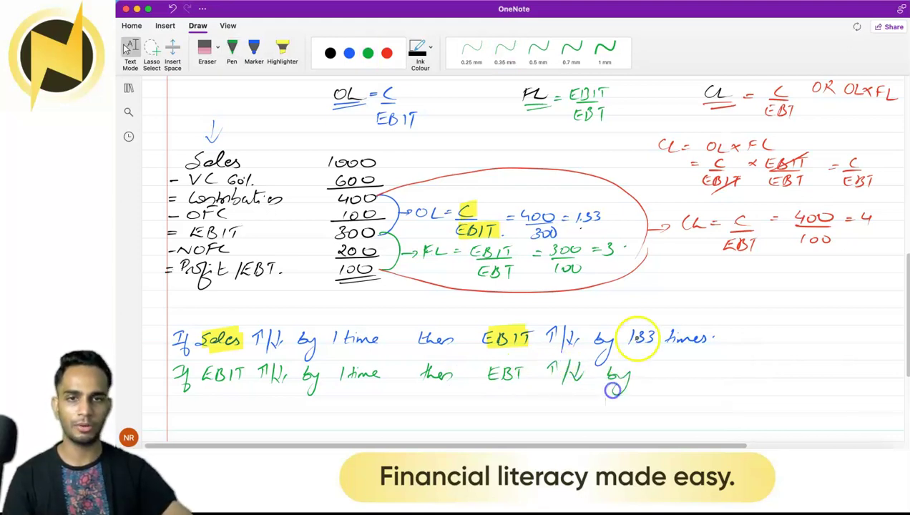
left_click_drag(603, 241, 608, 241)
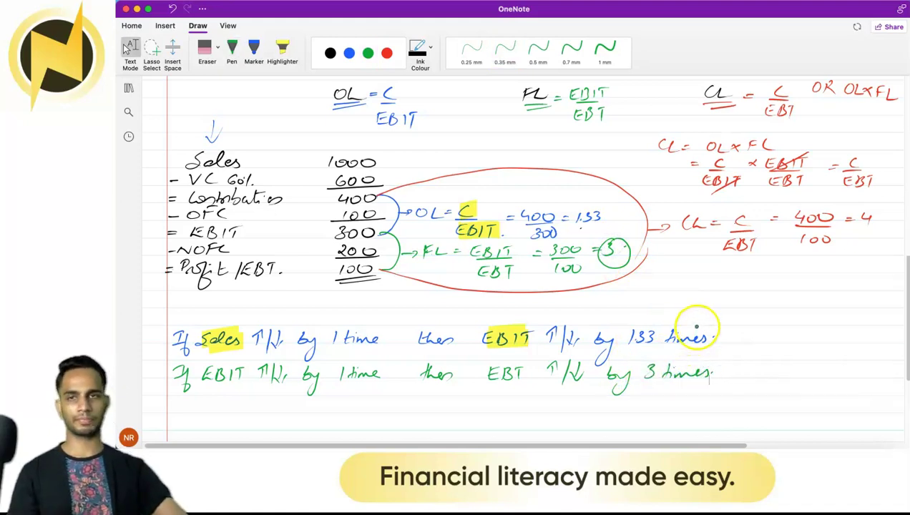
Step: Write "If Sales ↑/↓ by 1 time then EBT ↑/↓ by 4 times." in red, circling the CL result 4 and ticking Sales 1000
left_click(386, 53)
scroll(358, 369, "down", 1)
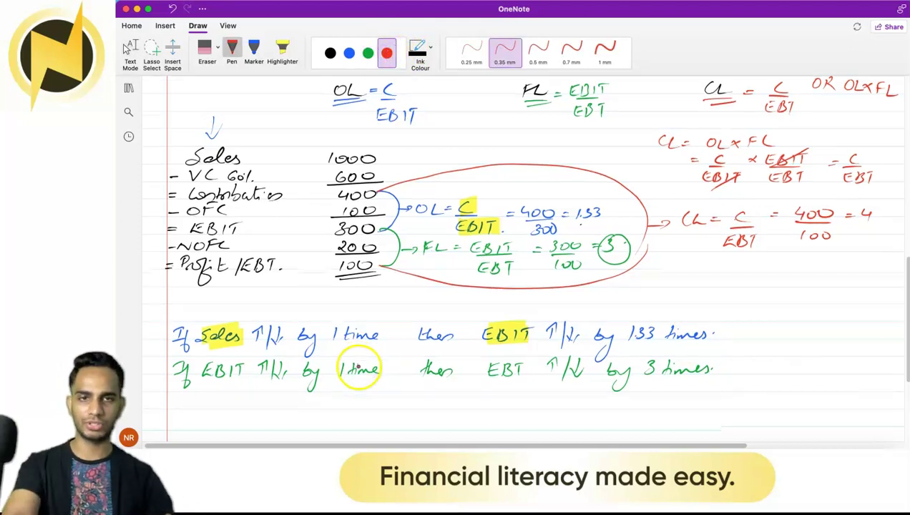
scroll(358, 368, "down", 3)
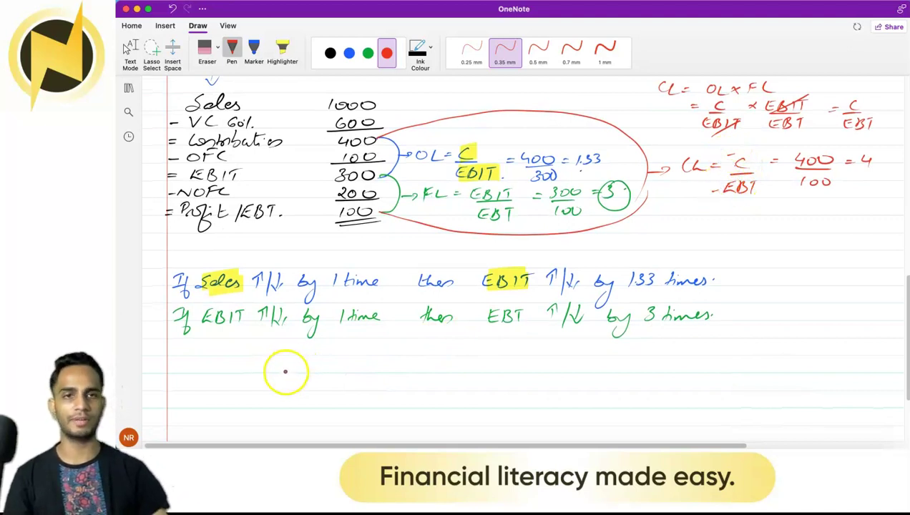
left_click_drag(175, 348, 182, 374)
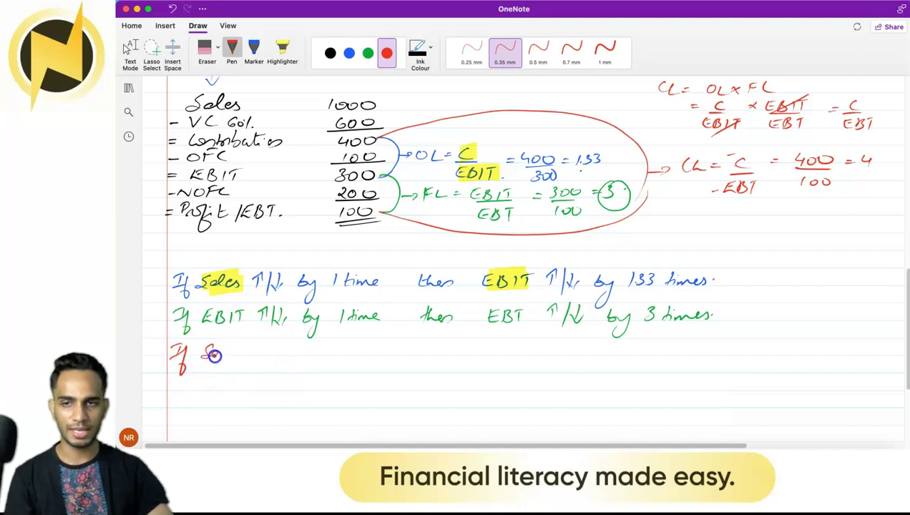
left_click_drag(240, 356, 284, 355)
mouse_move(346, 363)
left_mouse_down()
mouse_move(349, 352)
mouse_move(460, 352)
left_mouse_up()
mouse_move(521, 345)
left_mouse_down()
mouse_move(512, 358)
mouse_move(553, 341)
mouse_move(578, 351)
left_mouse_up()
left_click_drag(605, 350, 606, 356)
mouse_move(855, 152)
left_mouse_down()
mouse_move(864, 184)
mouse_move(853, 159)
left_mouse_up()
left_click_drag(647, 344, 654, 357)
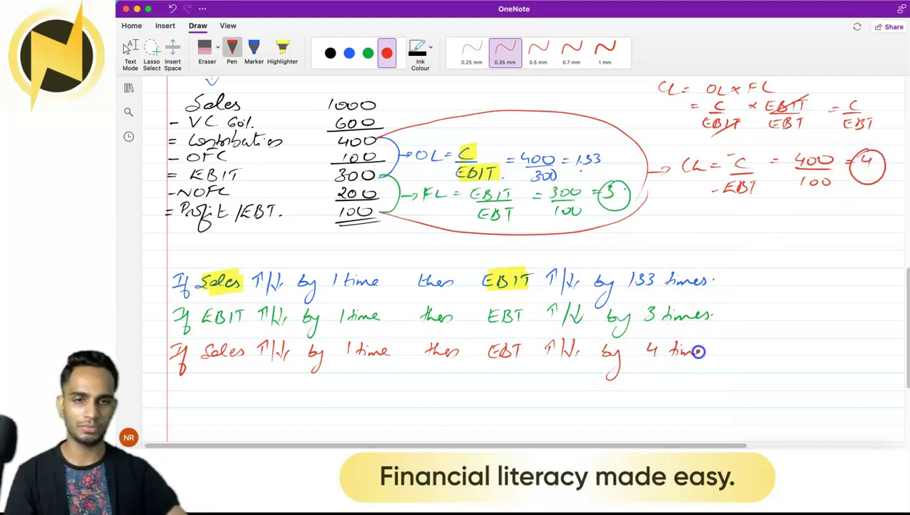
left_click(716, 351)
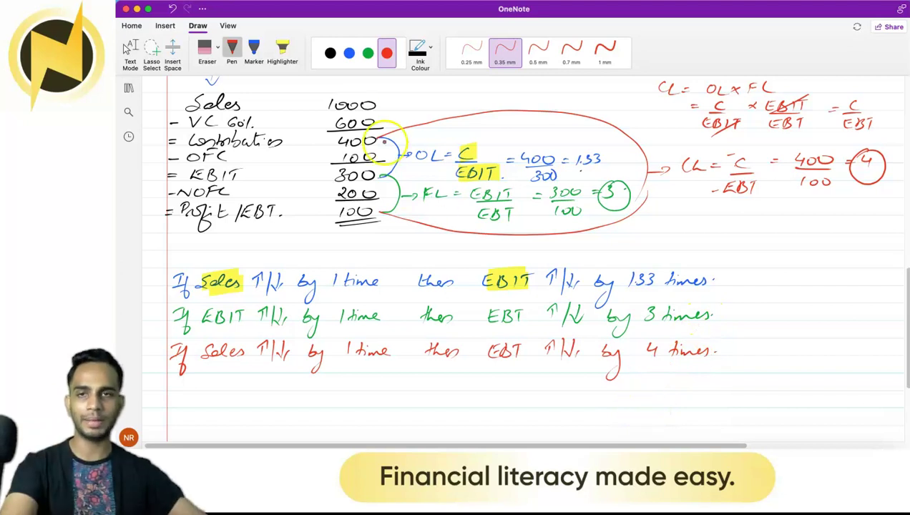
left_click_drag(392, 105, 420, 100)
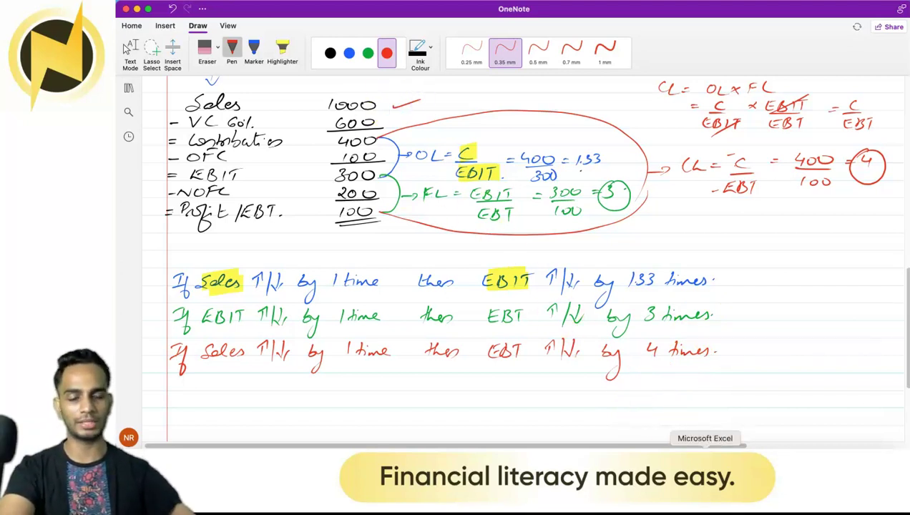
Step: Switch to Excel and copy the Sales-to-EBT labels with their first value column, B3:C9, into a new sheet starting at B3
left_click(702, 449)
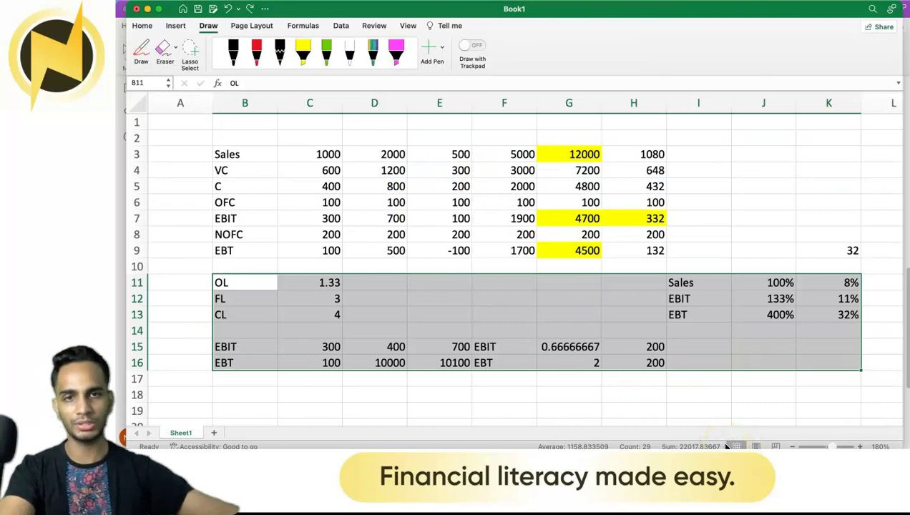
left_click(502, 449)
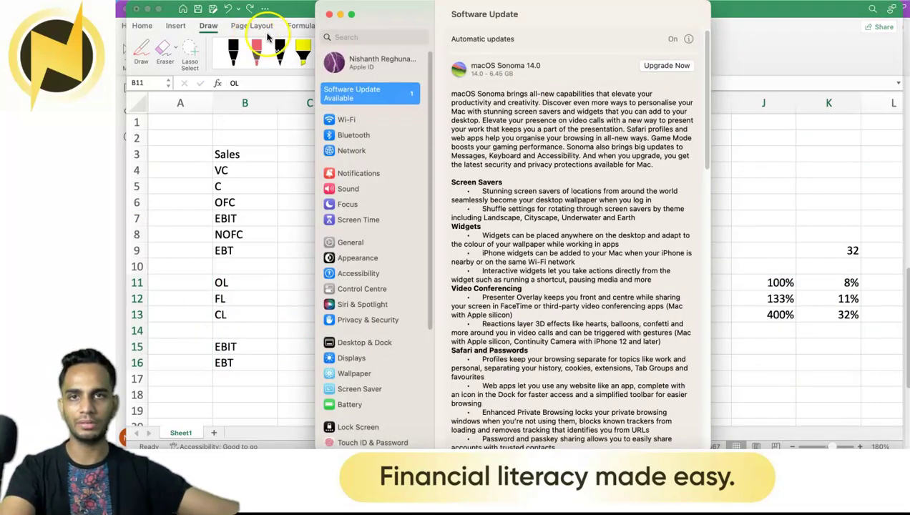
left_click(339, 13)
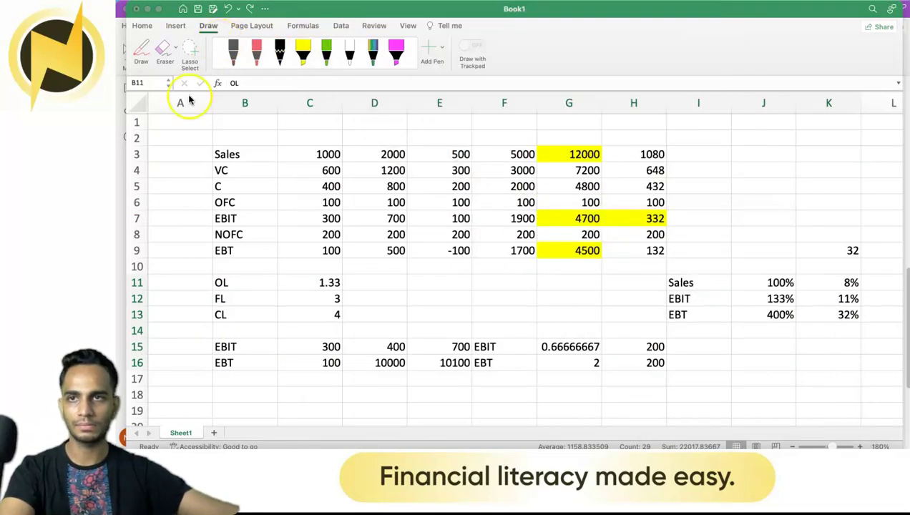
left_click(175, 25)
left_click(340, 183)
left_click(397, 247)
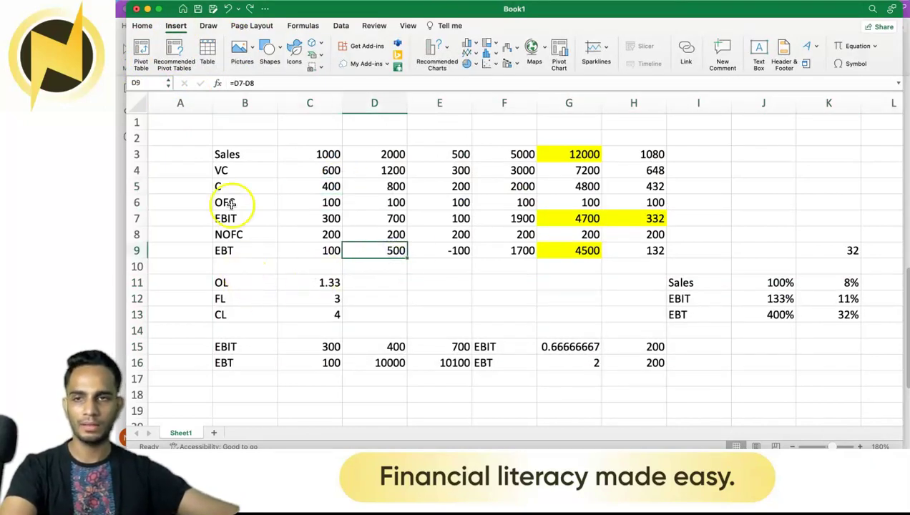
left_click_drag(227, 151, 320, 247)
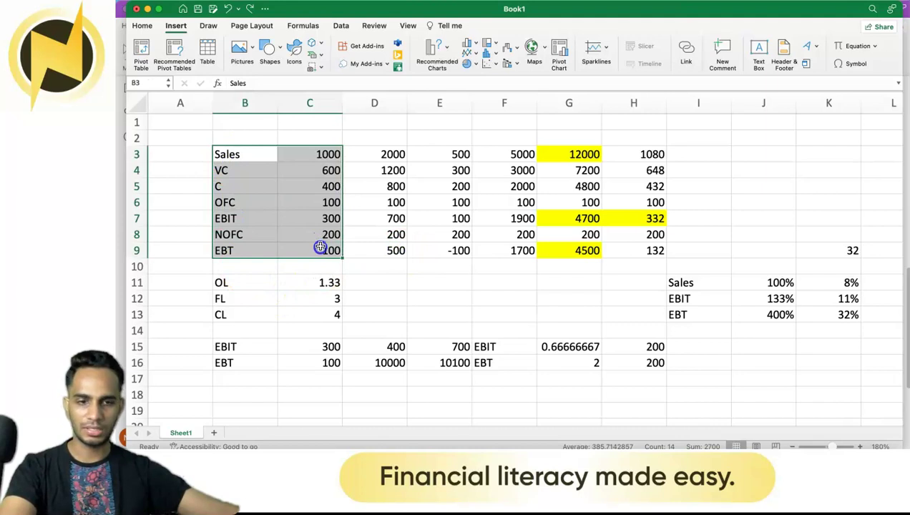
key("super+c")
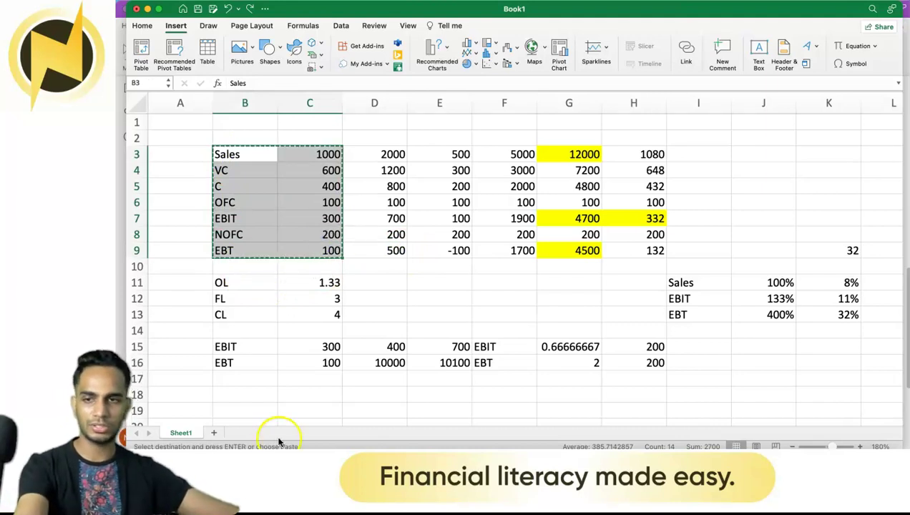
left_click(215, 434)
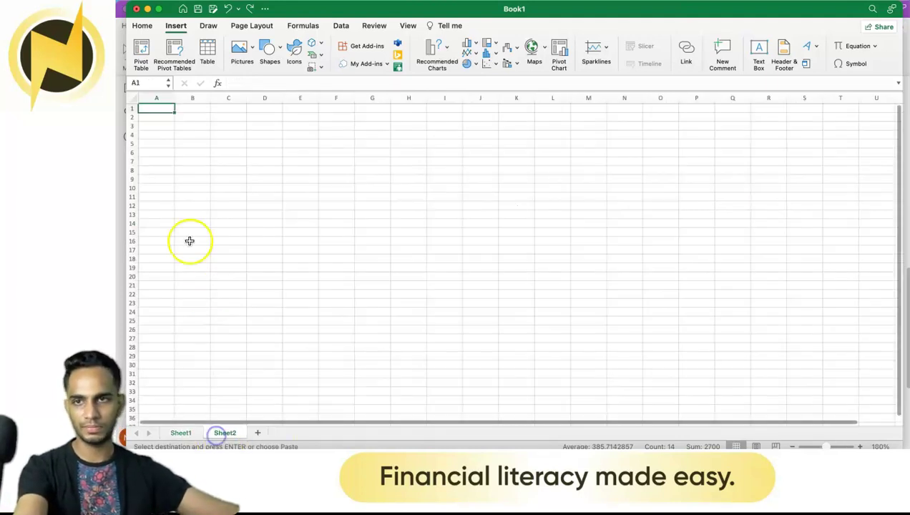
left_click(193, 128)
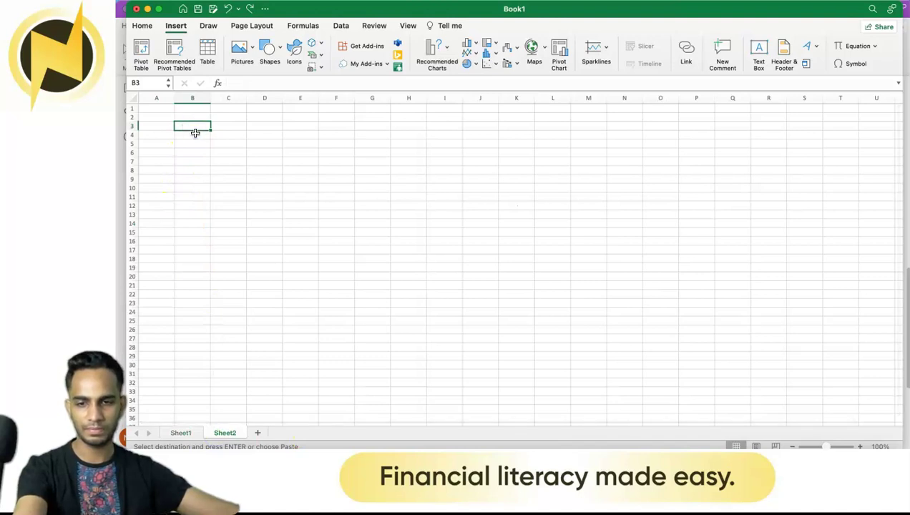
key("super+v")
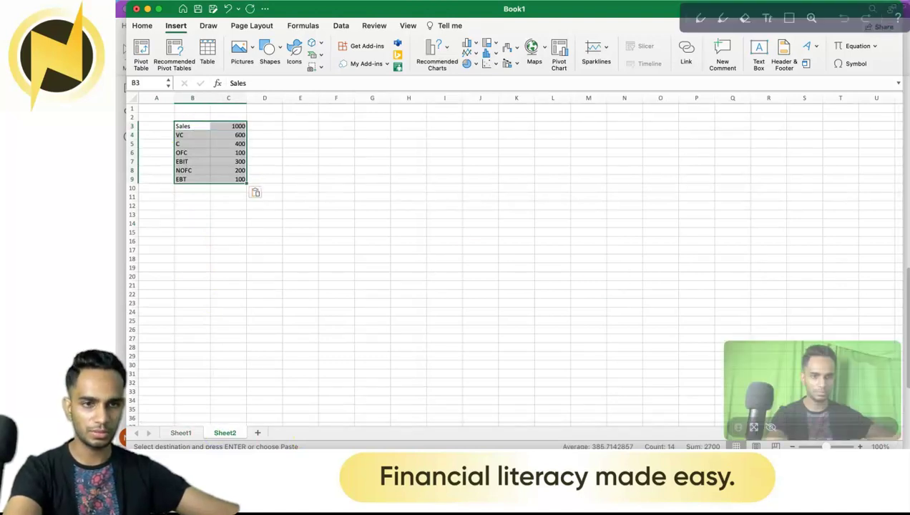
Step: Change the VC label in B4 of the new sheet to "Less :VC"
left_click(859, 446)
left_click(859, 446)
left_click(859, 446)
left_click(859, 447)
left_click(859, 446)
left_click(859, 446)
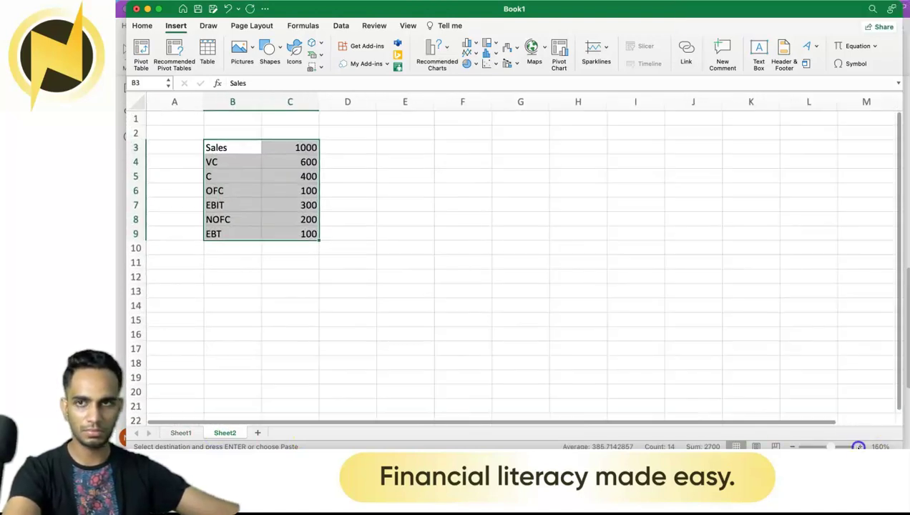
left_click(860, 446)
left_click(859, 446)
left_click(859, 447)
left_click(859, 447)
left_click(327, 312)
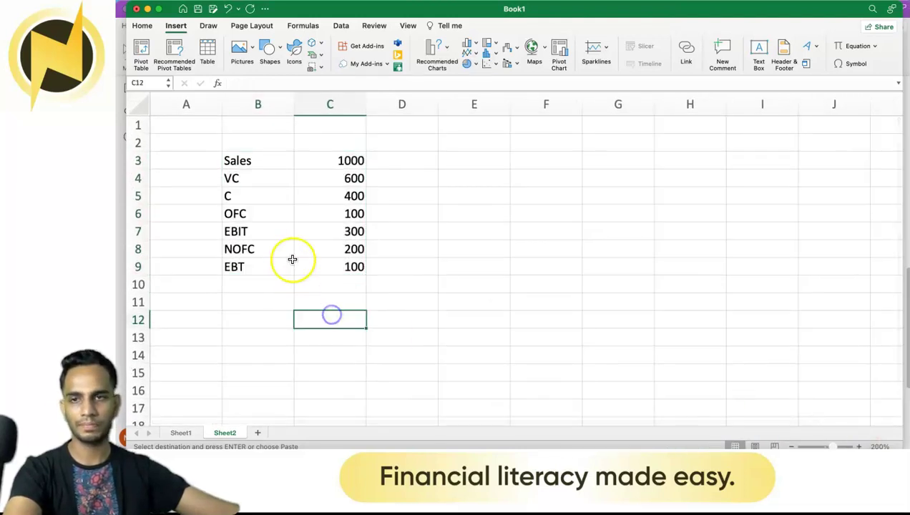
left_click(344, 154)
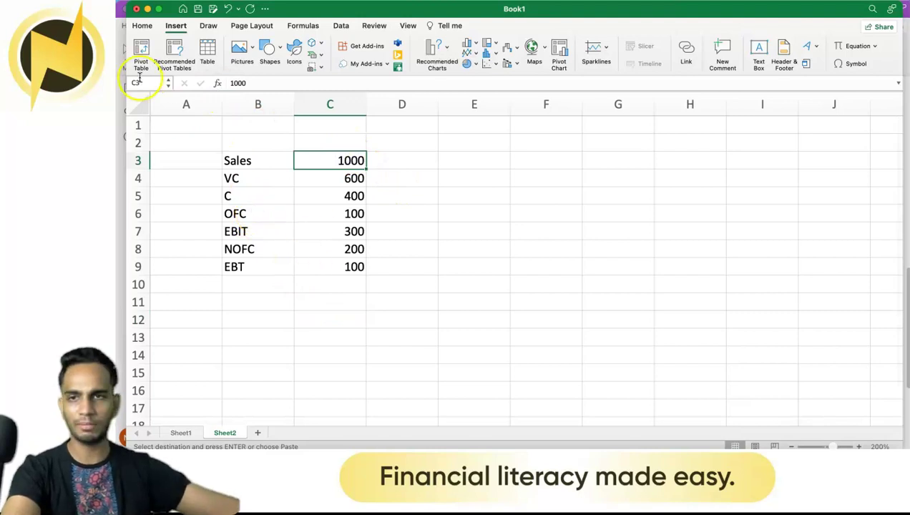
left_click(239, 178)
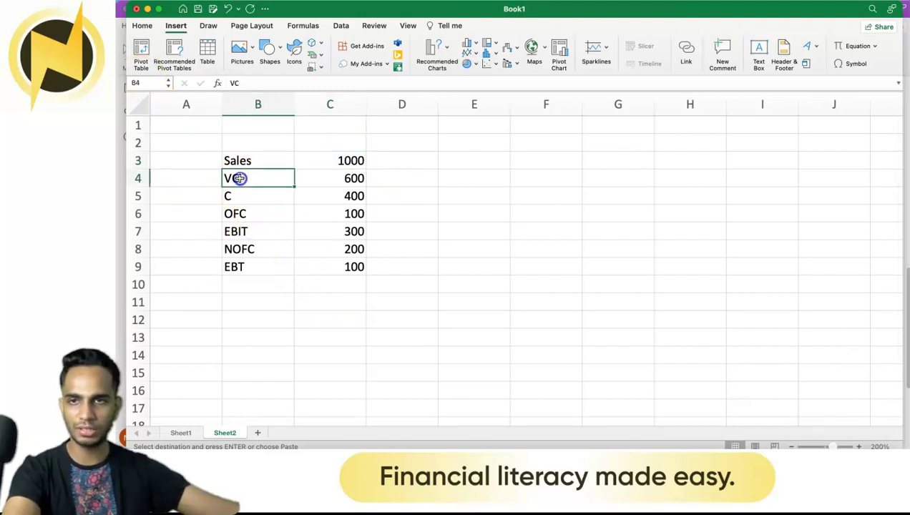
left_click(233, 83)
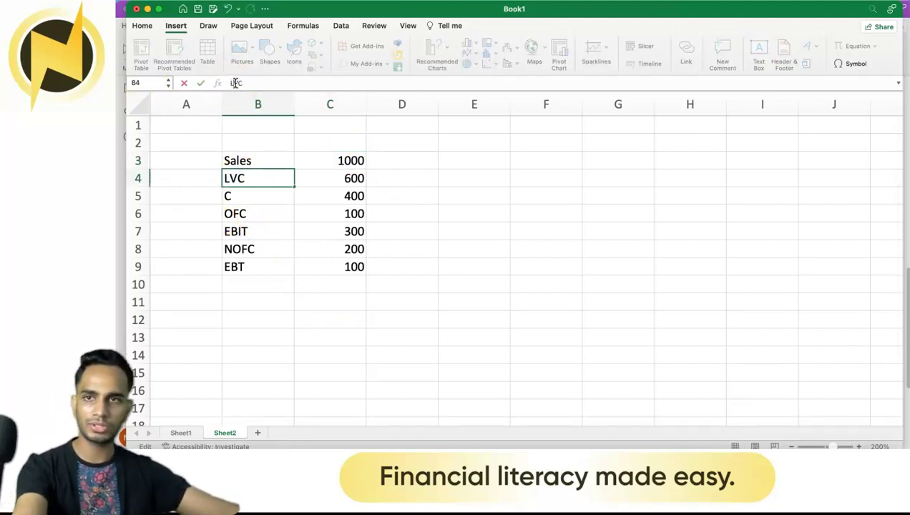
type("Less ;")
key("BackSpace")
type(":")
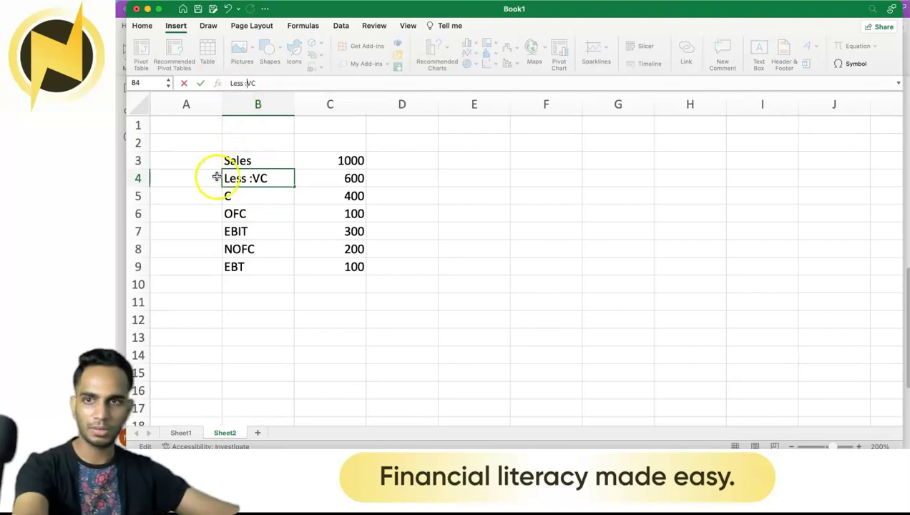
left_click(224, 196)
Step: Prefix the OFC label in B6 and the NOFC label in B8 with "Less :"
left_click(225, 213)
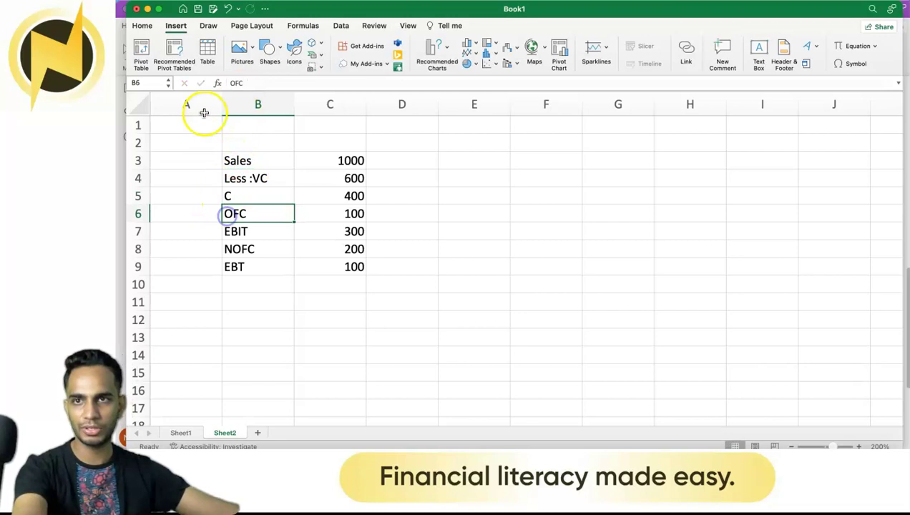
left_click(231, 84)
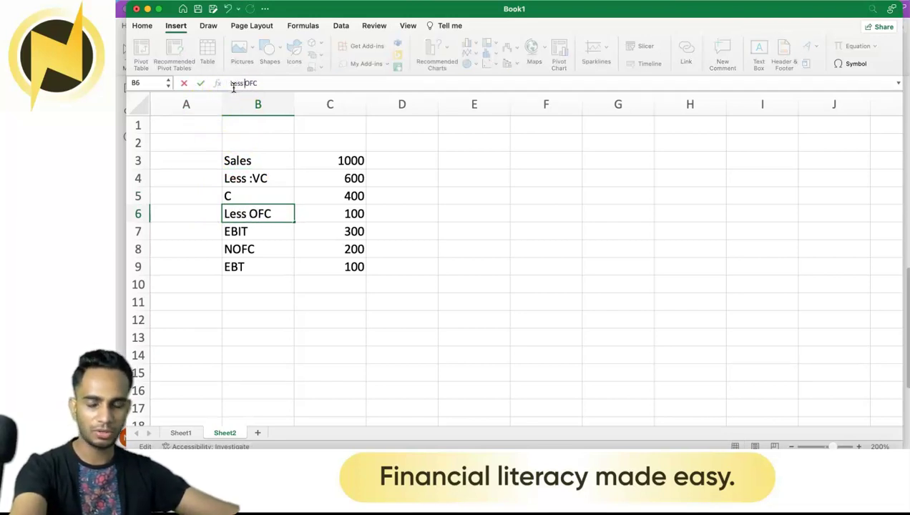
type("Less :")
key("Return")
left_click(251, 251)
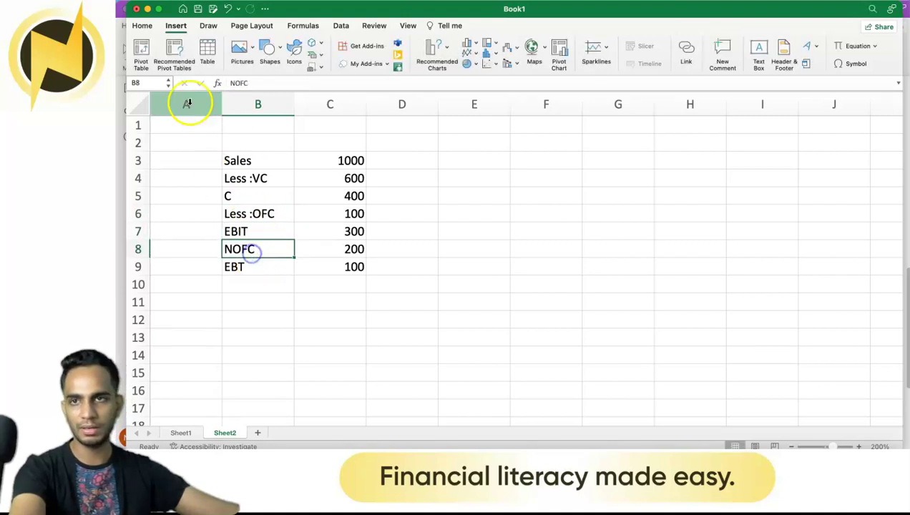
left_click(230, 84)
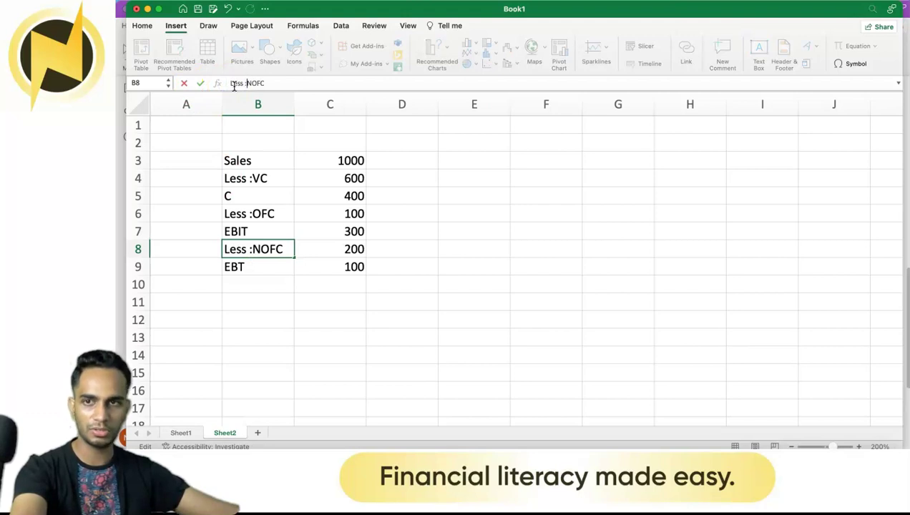
key("Return")
Step: Enter the labels OL, FL and CL in cells B11 to B13 below the income figures
left_click(272, 308)
key("Return")
type("FL")
key("Return")
type("C")
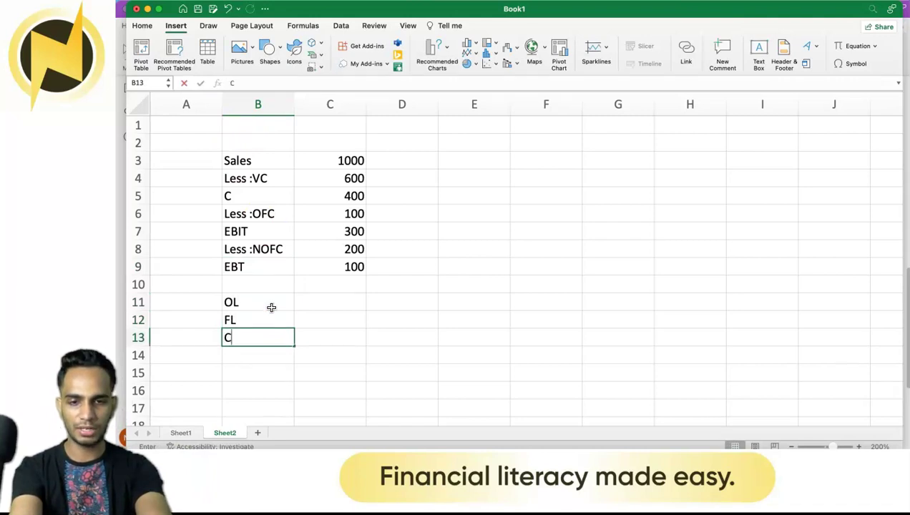
type("L")
Step: Calculate OL in C11 by dividing contribution by EBIT with the formula =C5/C7
left_click(272, 308)
key("Right")
type("=")
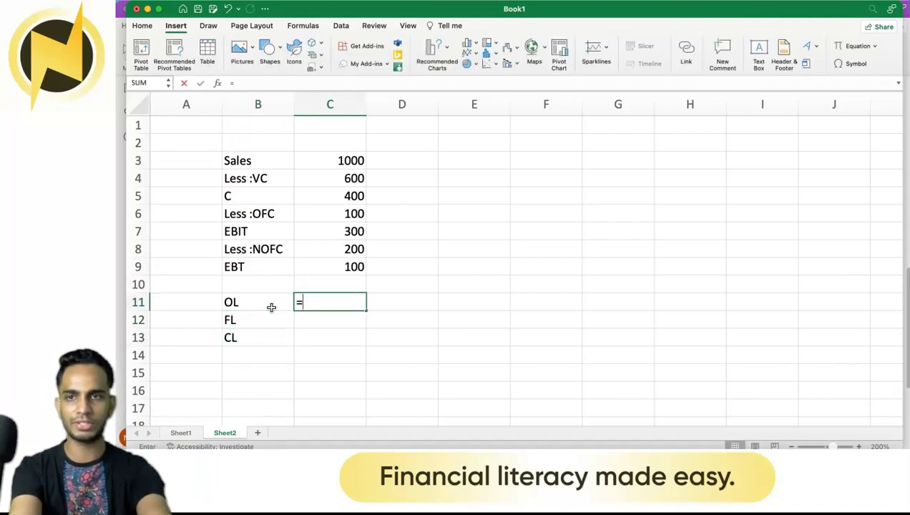
left_click(347, 194)
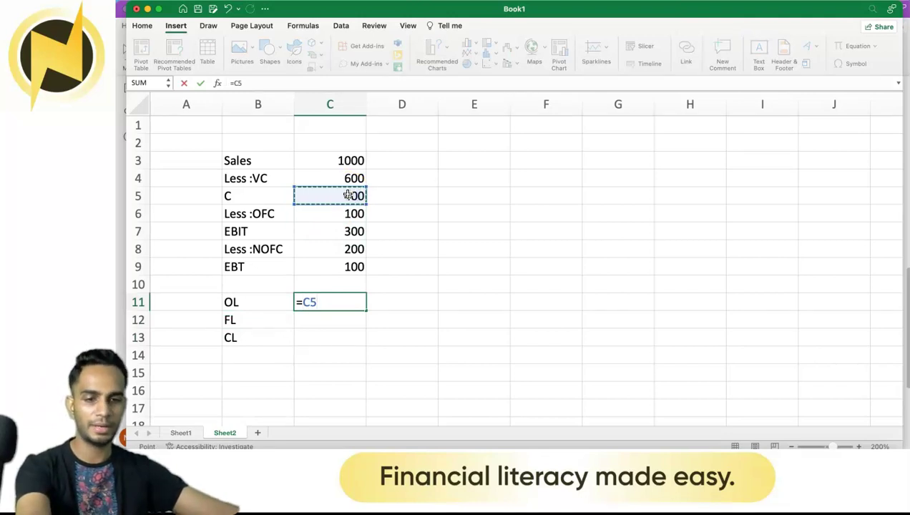
type("/")
left_click(347, 231)
key("Return")
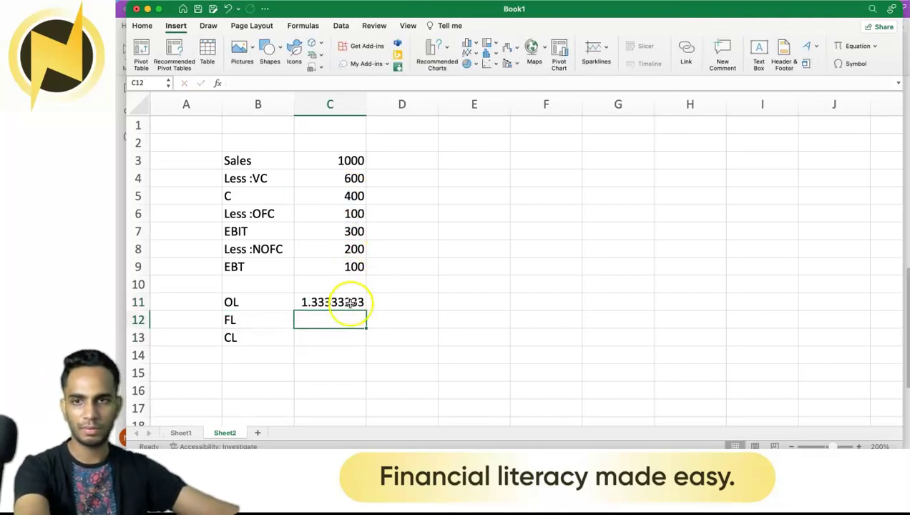
Step: Calculate FL in C12 by dividing EBIT by EBT with the formula =C7/C9
type("=")
left_click(348, 232)
type("/")
left_click(356, 268)
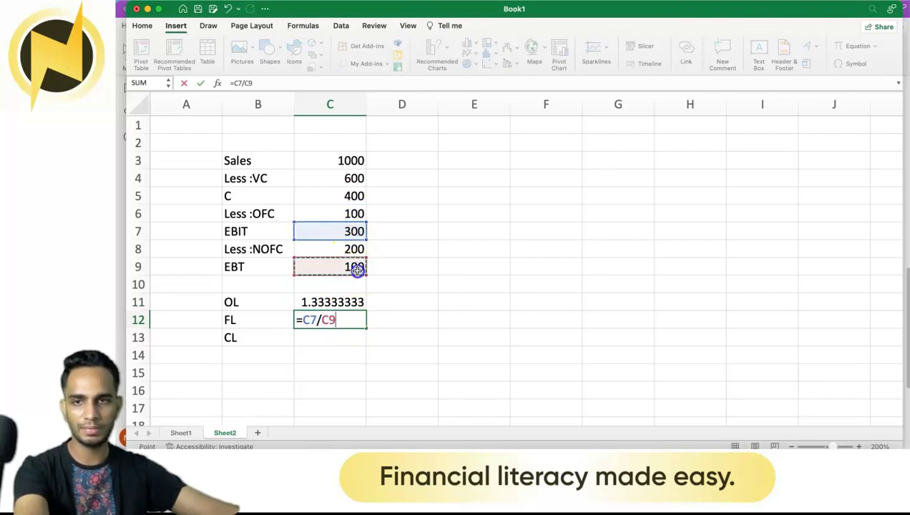
key("Return")
Step: Calculate CL in C13 by dividing contribution by EBT with the formula =C5/C9
type("=")
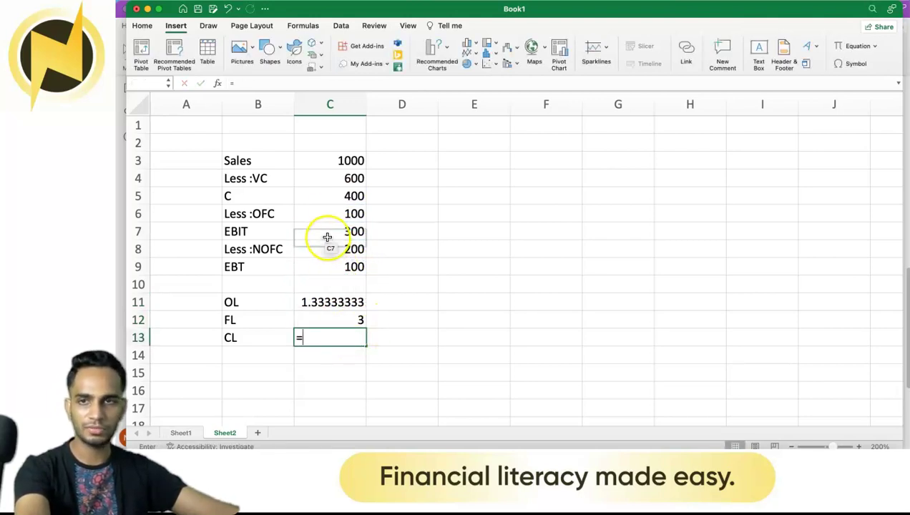
left_click(337, 200)
type("/")
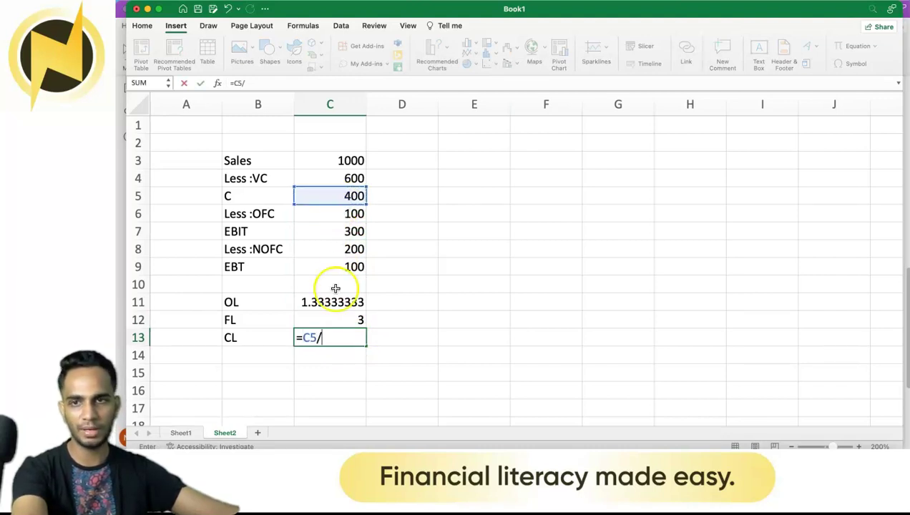
left_click(342, 267)
key("Return")
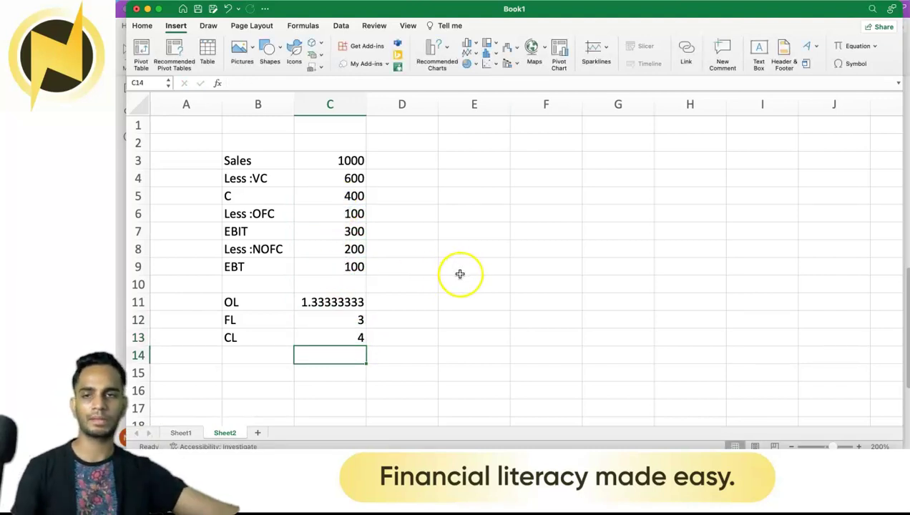
Step: Format the OL value in C11 as a number with two decimal places
left_click(353, 302)
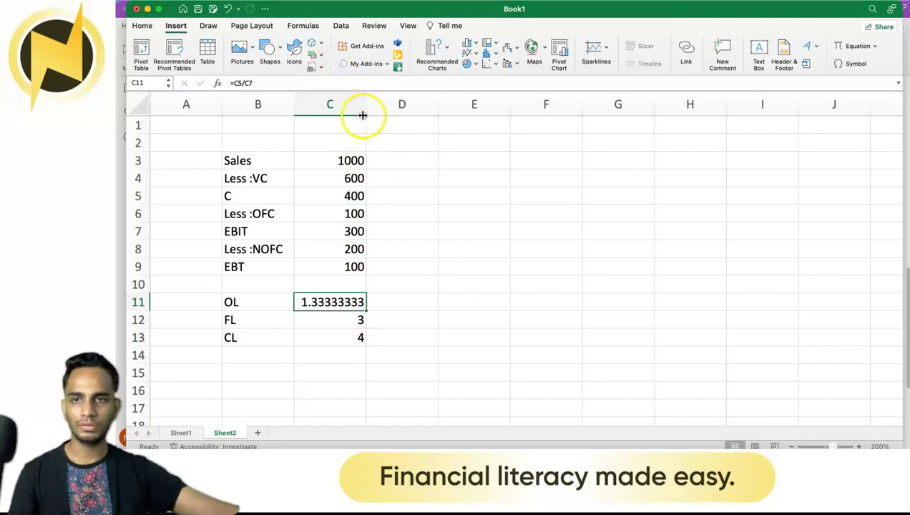
left_click(142, 26)
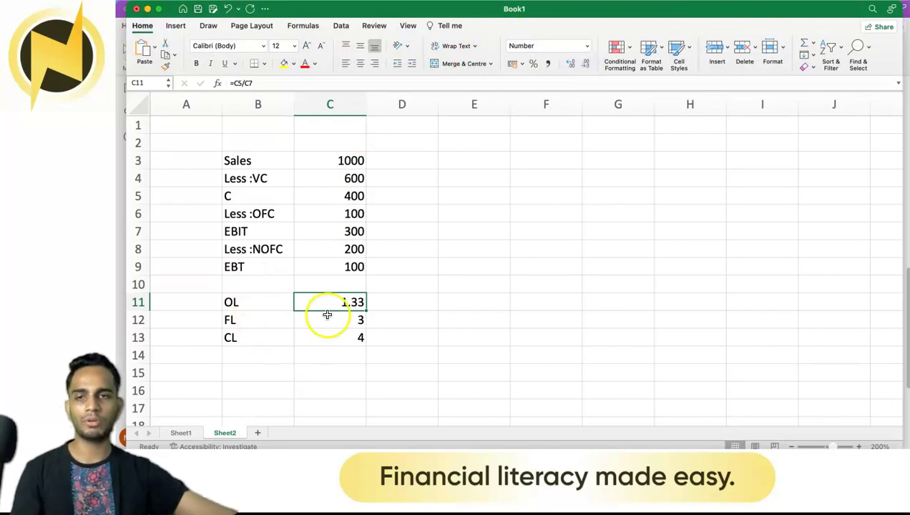
Step: Enter the doubled sales figure in D3 with the formula =C3*2
left_click(344, 164)
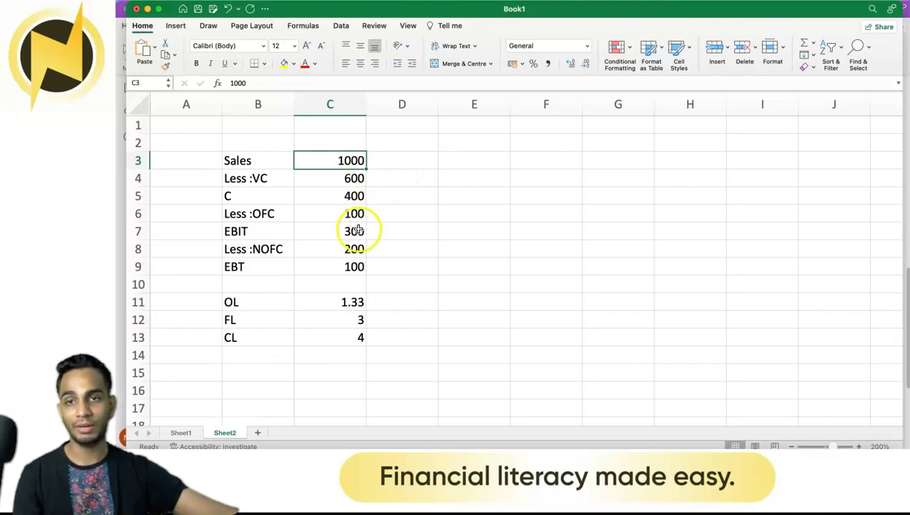
left_click(404, 158)
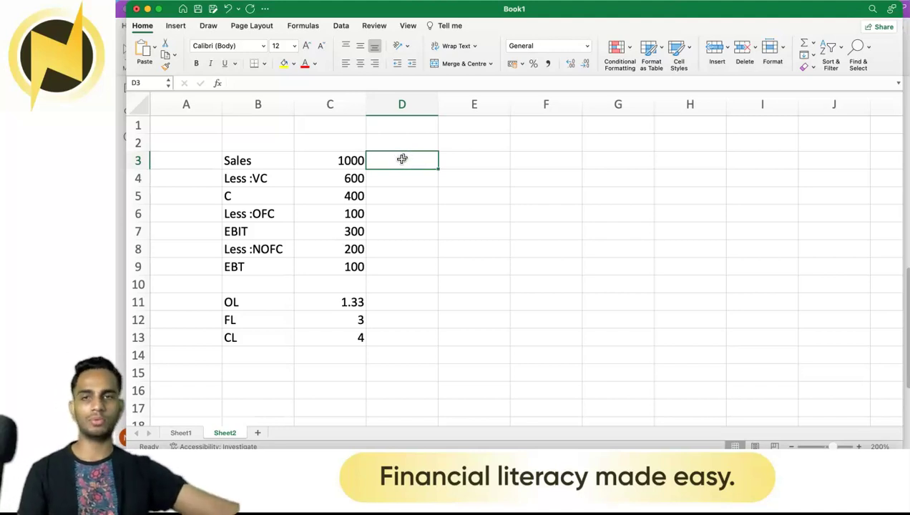
type("=")
left_click(348, 162)
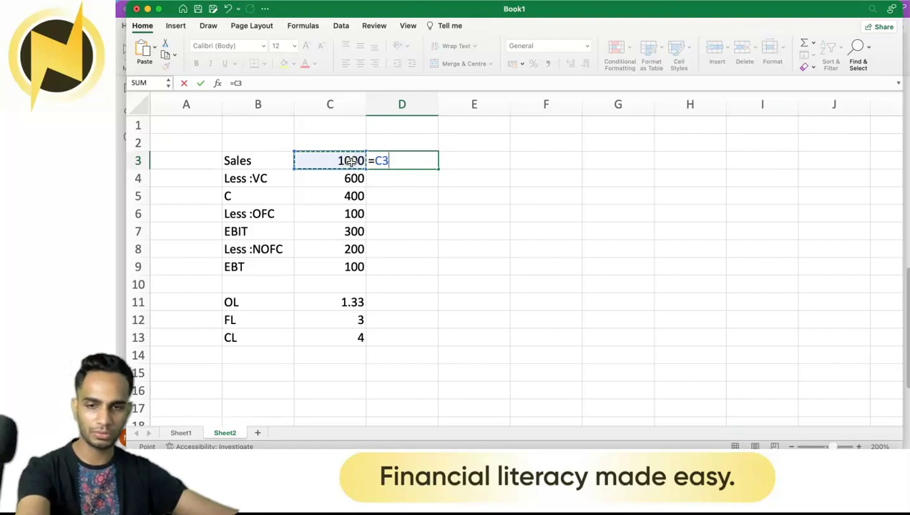
type("8")
key("BackSpace")
left_click(358, 161)
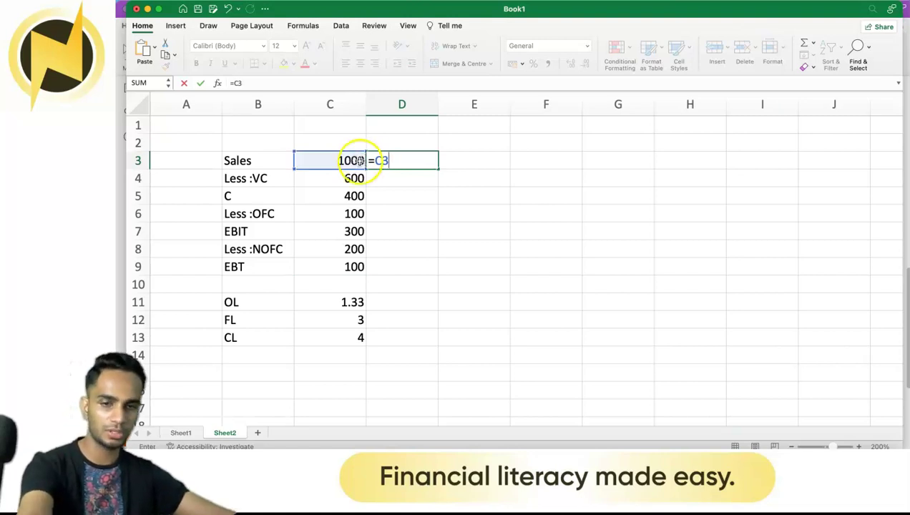
key("BackSpace")
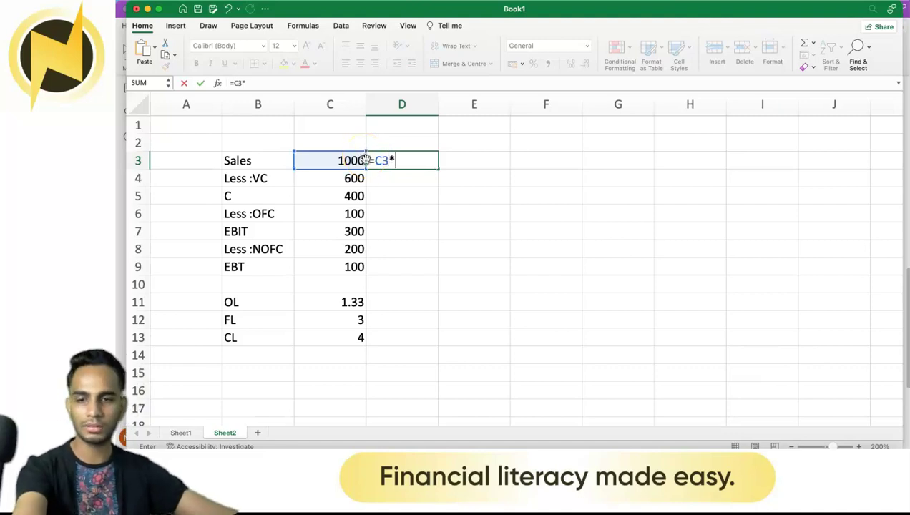
type("*2")
key("Return")
Step: Fill the variable cost, contribution and operating fixed cost cells C4, C5 and C6 across into column D
left_click(361, 178)
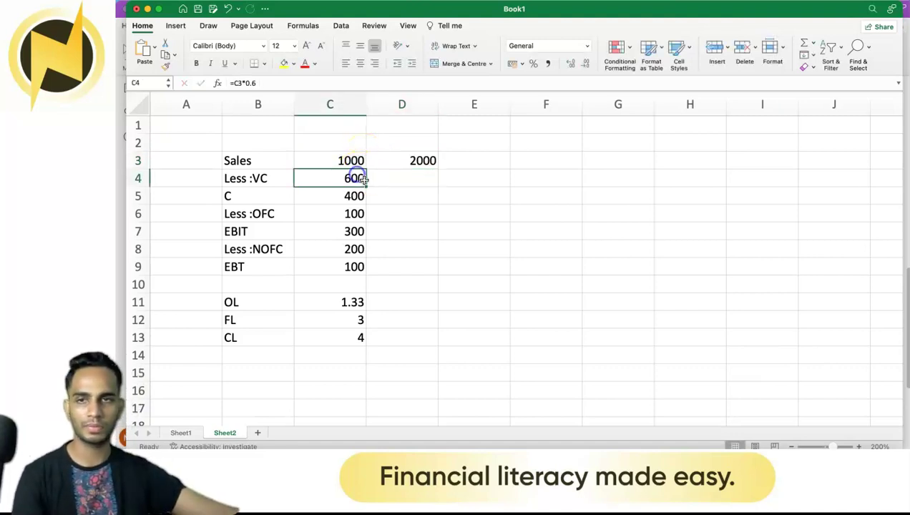
left_click_drag(366, 184, 416, 180)
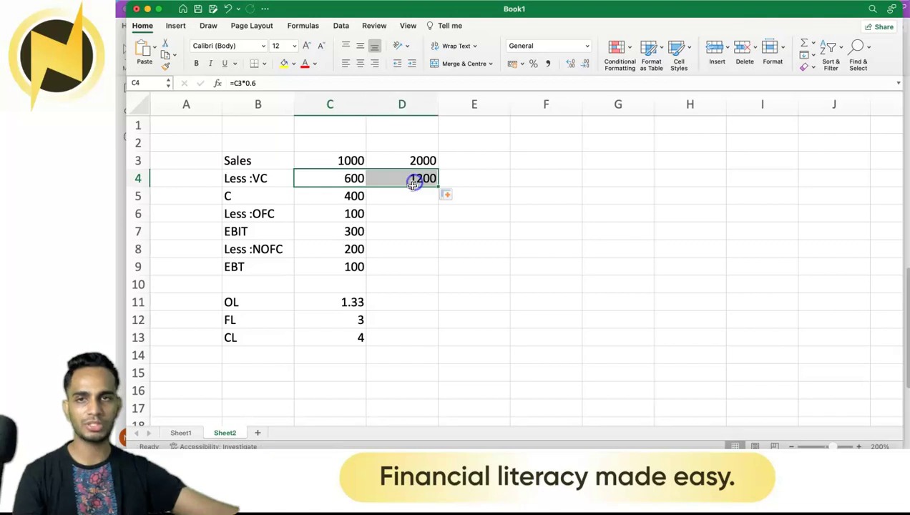
left_click(362, 203)
left_click_drag(367, 206, 422, 197)
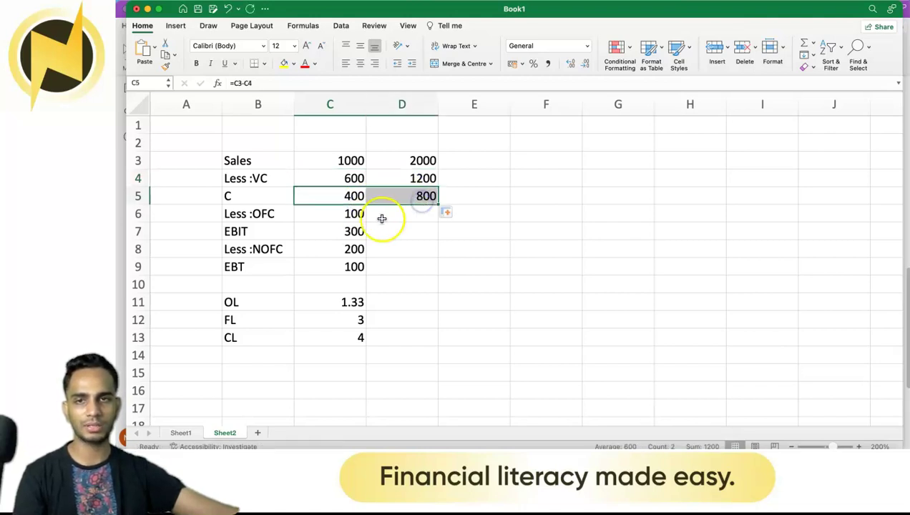
left_click(358, 217)
left_click_drag(364, 222, 410, 216)
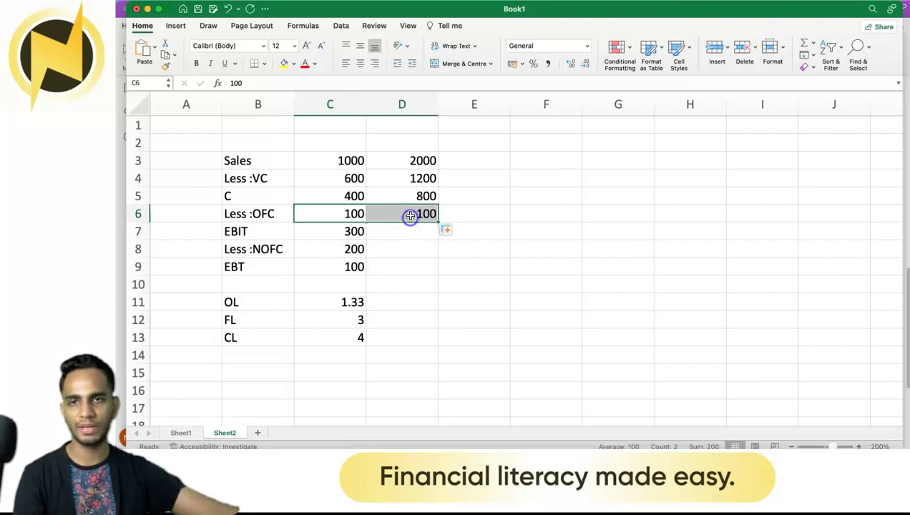
Step: Review the sales, variable cost, contribution and operating fixed cost cells in column D against the base case
left_click(414, 161)
left_click(422, 194)
left_click(426, 180)
left_click(416, 161)
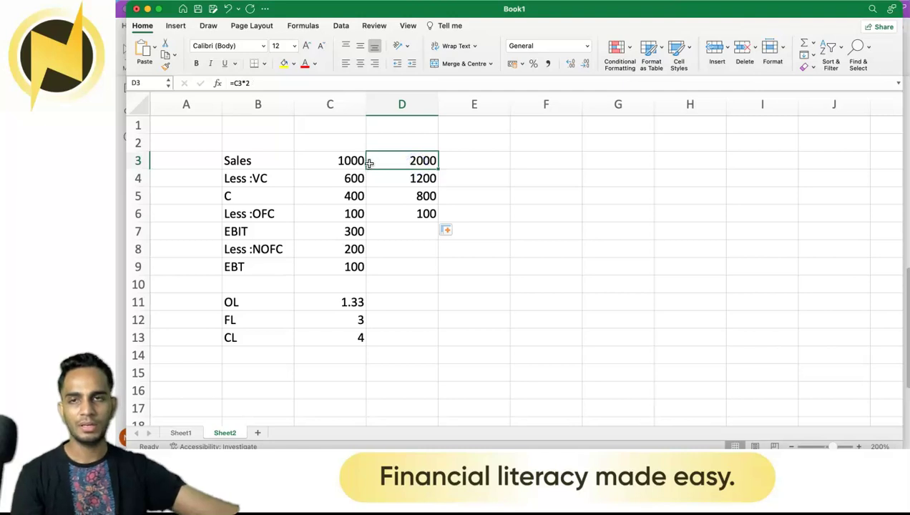
left_click(335, 180)
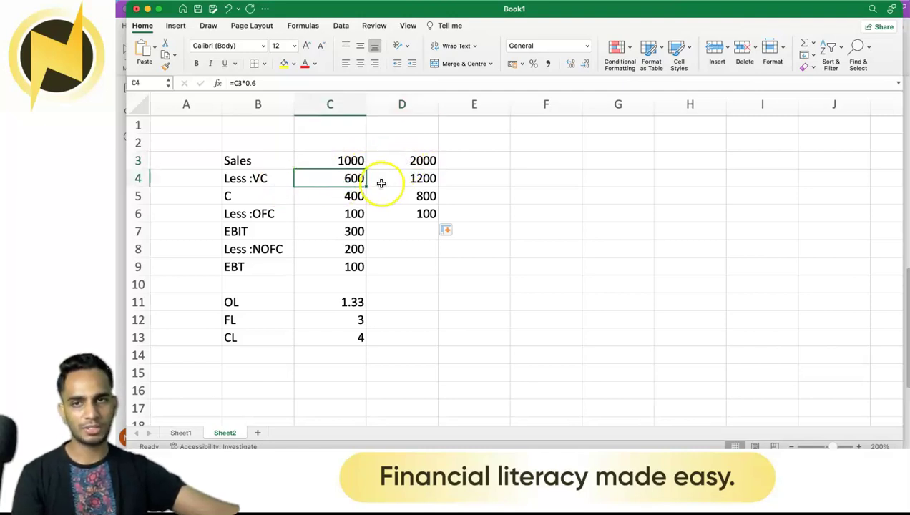
left_click(405, 177)
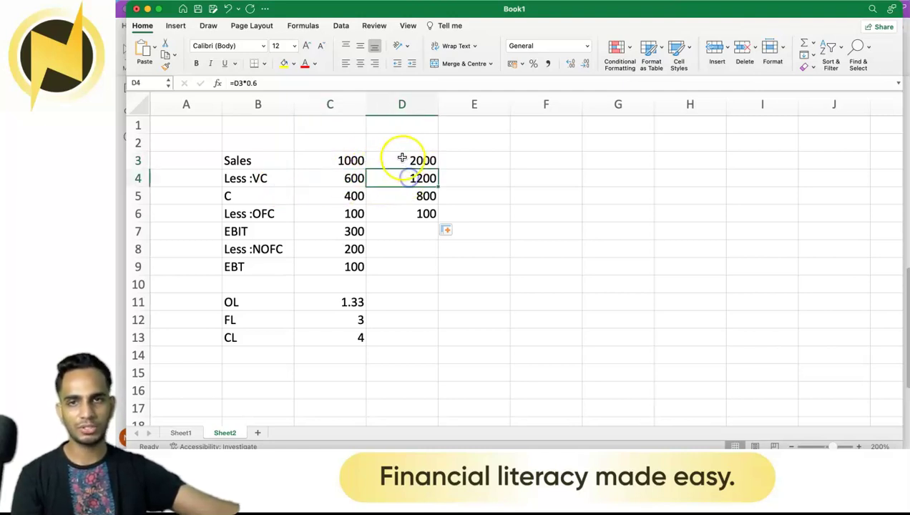
left_click(427, 195)
left_click(429, 212)
Step: Fill the EBIT formula from C7 across into D7
left_click(356, 231)
left_click_drag(362, 238, 413, 236)
left_click(434, 266)
left_click(347, 231)
left_click(473, 261)
left_click(418, 229)
left_click(478, 300)
left_click(516, 227)
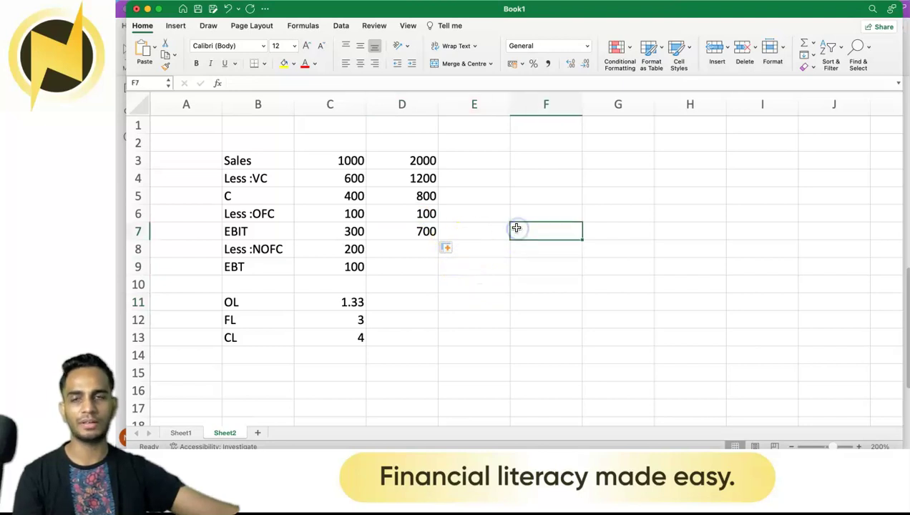
Step: Label A15 as Ebit and link B15 to the base EBIT with the formula =C7
left_click(358, 301)
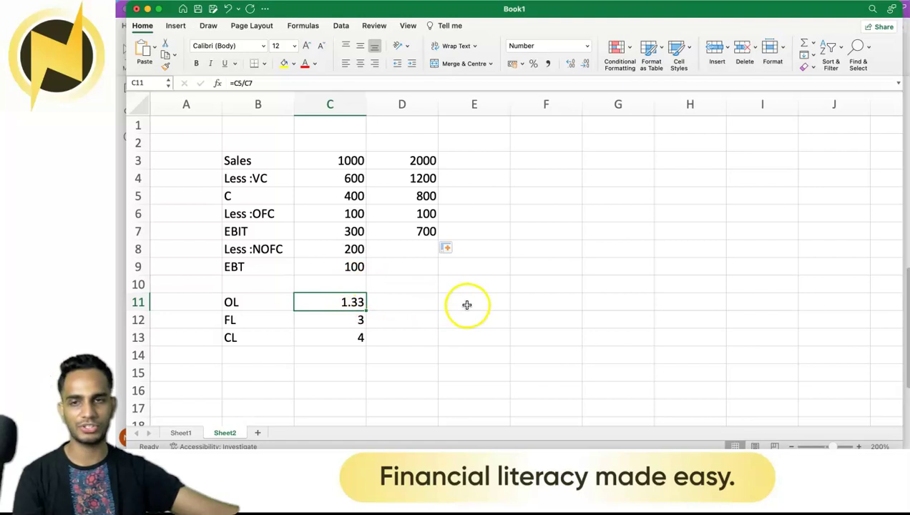
left_click(283, 379)
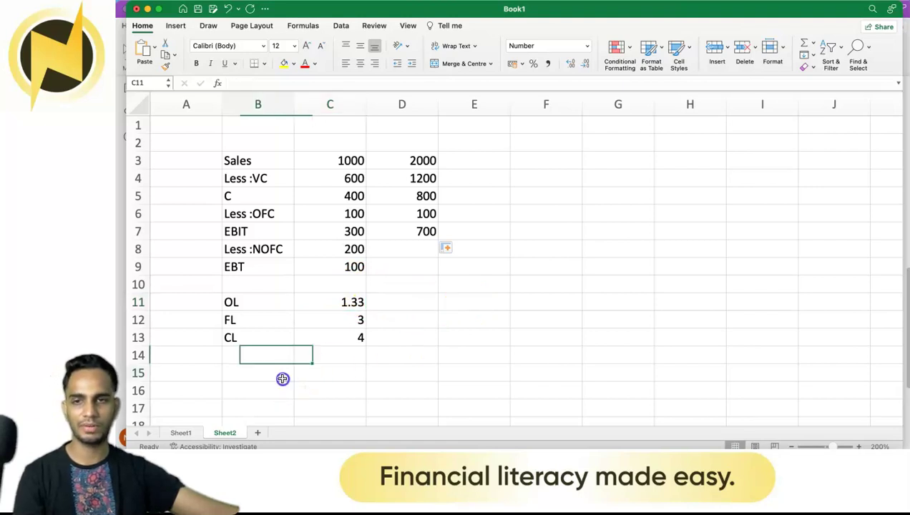
left_click(206, 372)
type("Ebit")
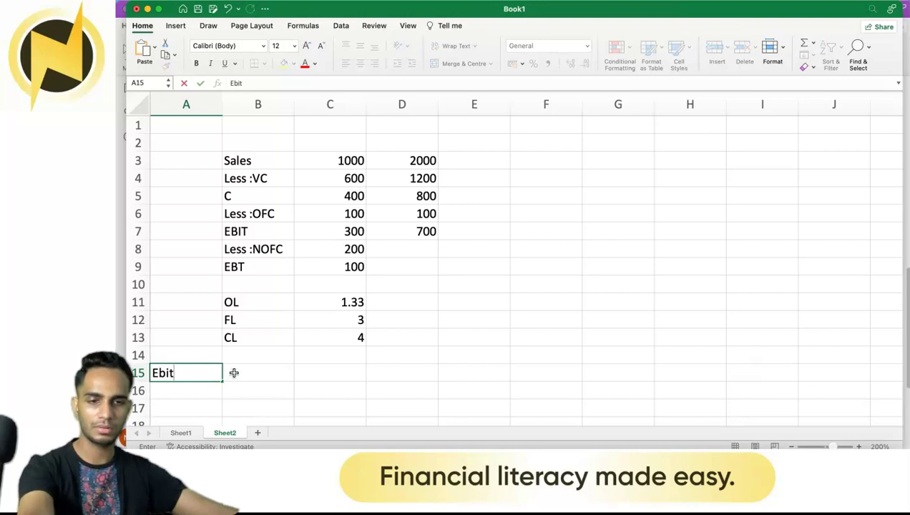
left_click(252, 372)
type("=")
left_click(363, 235)
key("Return")
Step: Calculate the EBIT increase in C15 by multiplying the base EBIT by OL with the formula =B15*C11
left_click(354, 370)
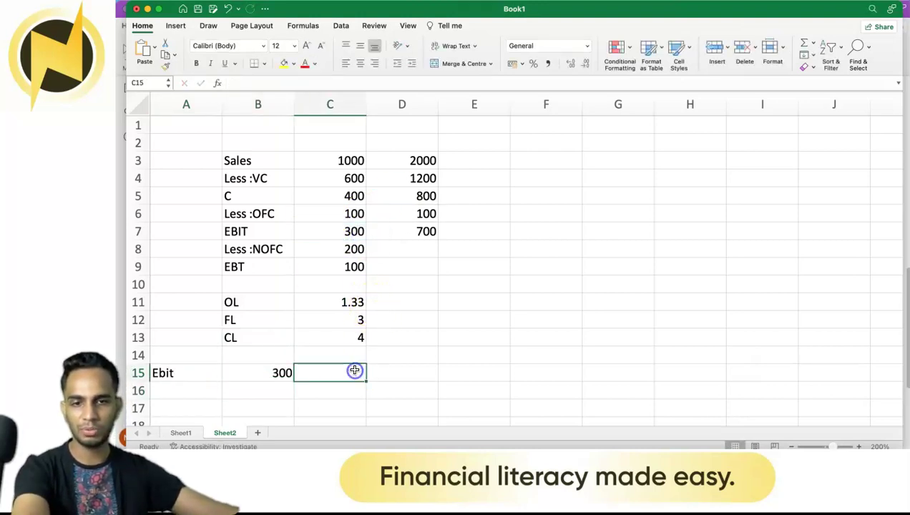
type("=")
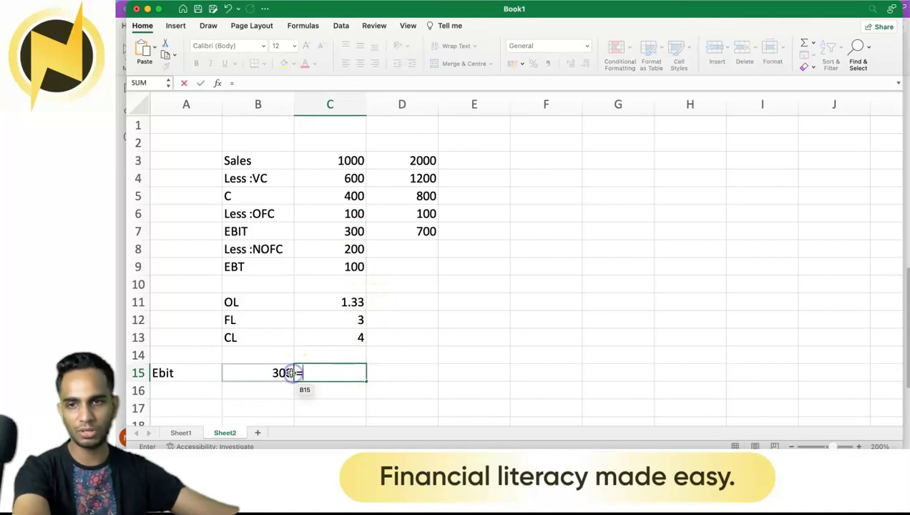
left_click(286, 372)
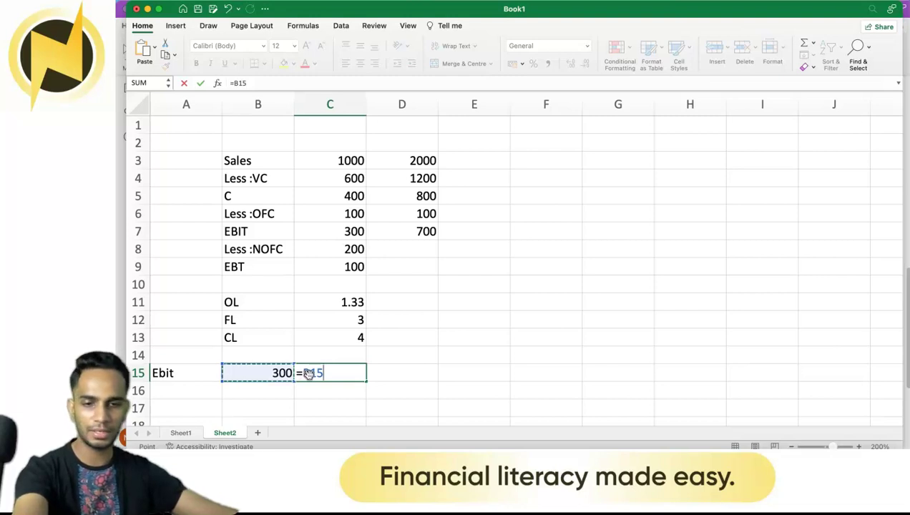
type("*")
left_click(354, 302)
key("Return")
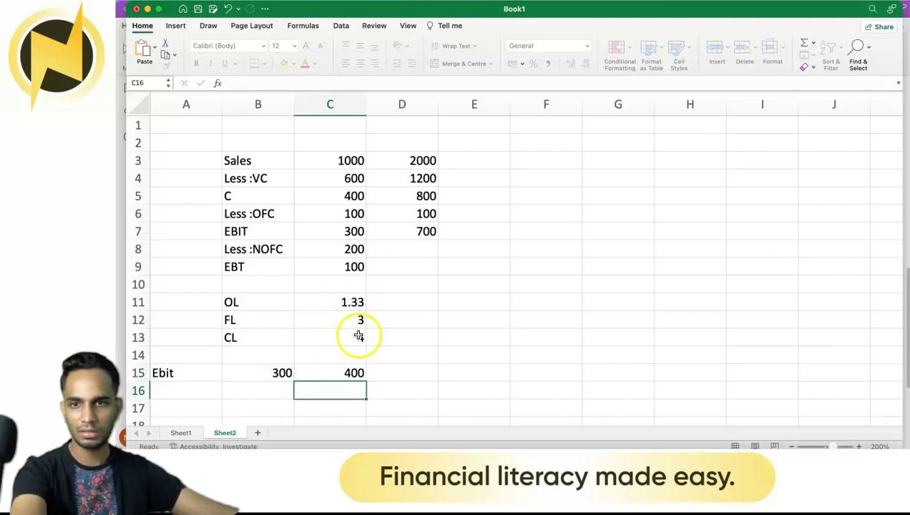
Step: Add the base EBIT and its increase in D15 with the formula =B15+C15, and compare it with the EBIT in D7
left_click(380, 374)
type("=")
left_click(290, 373)
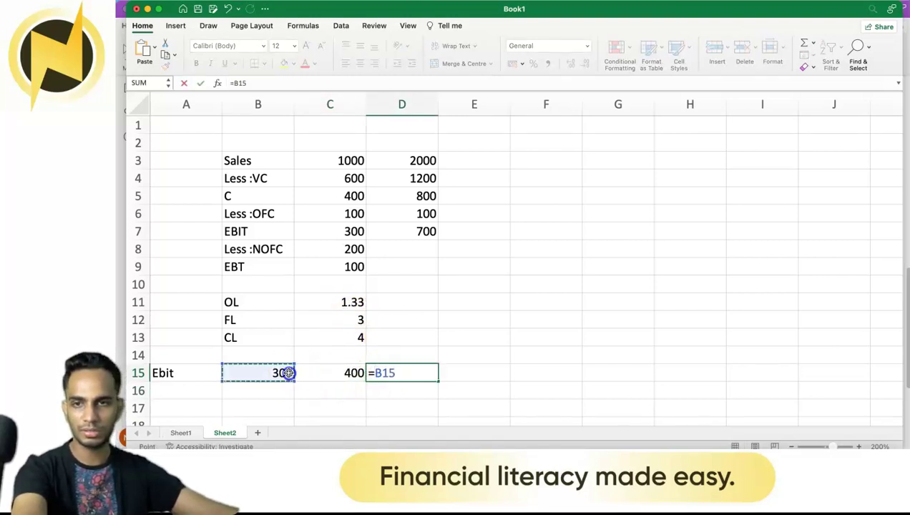
type("+")
left_click(335, 372)
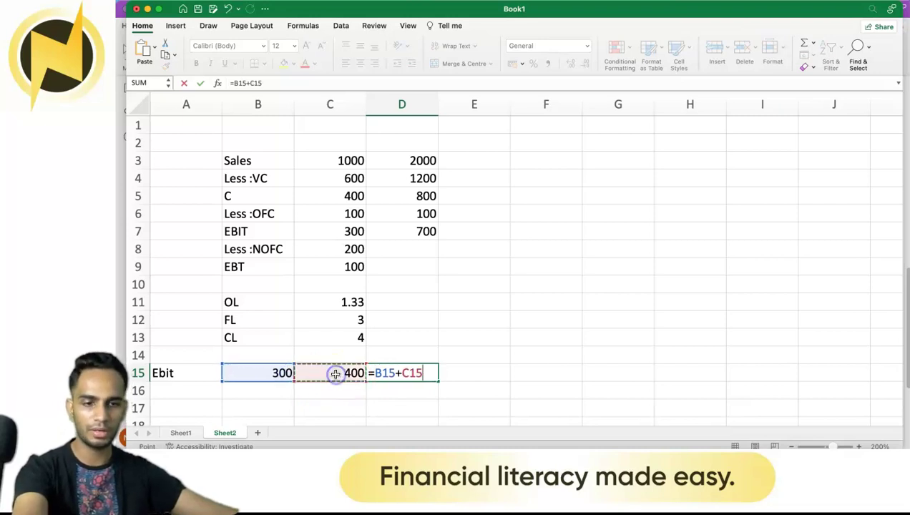
key("Return")
left_click(420, 377)
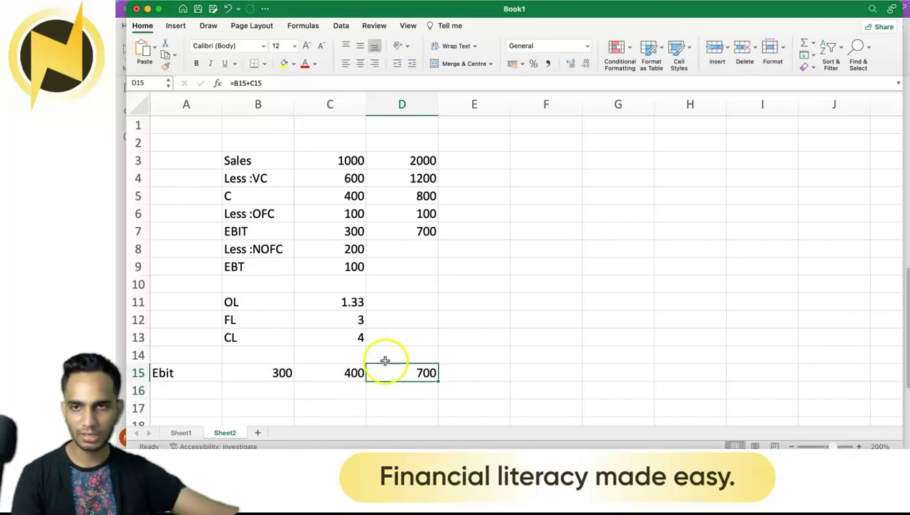
left_click(406, 232)
left_click(424, 372)
left_click(420, 236)
left_click(422, 375)
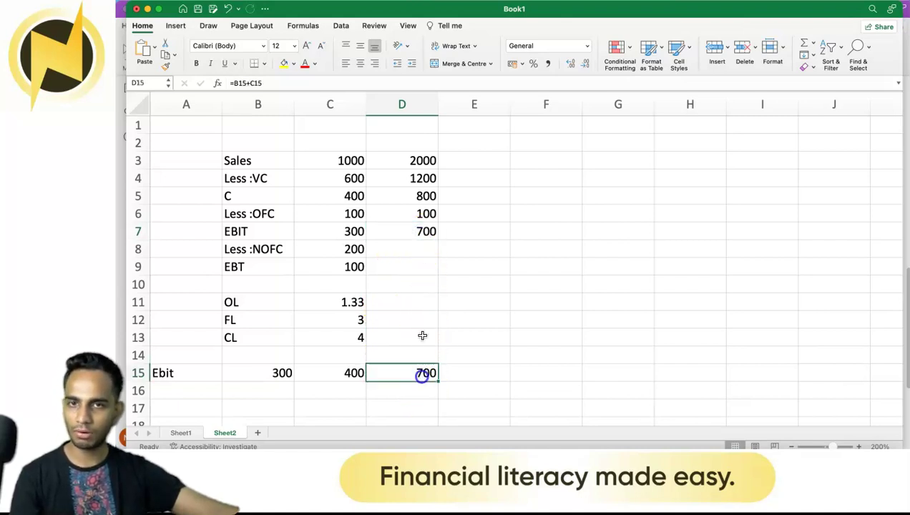
left_click(419, 231)
Step: Fill the non-operating fixed cost in C8 and the EBT formula in C9 across into column D
left_click(418, 251)
left_click(360, 251)
left_click_drag(366, 257, 417, 256)
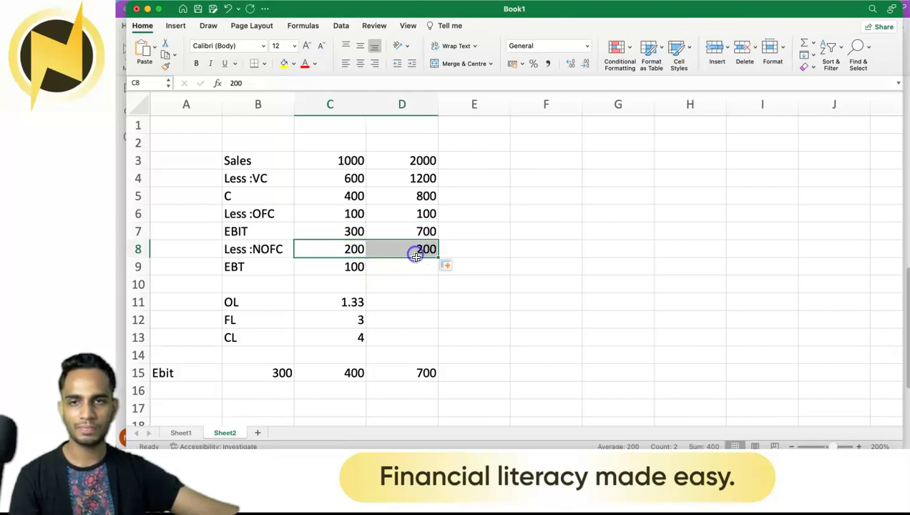
left_click(342, 268)
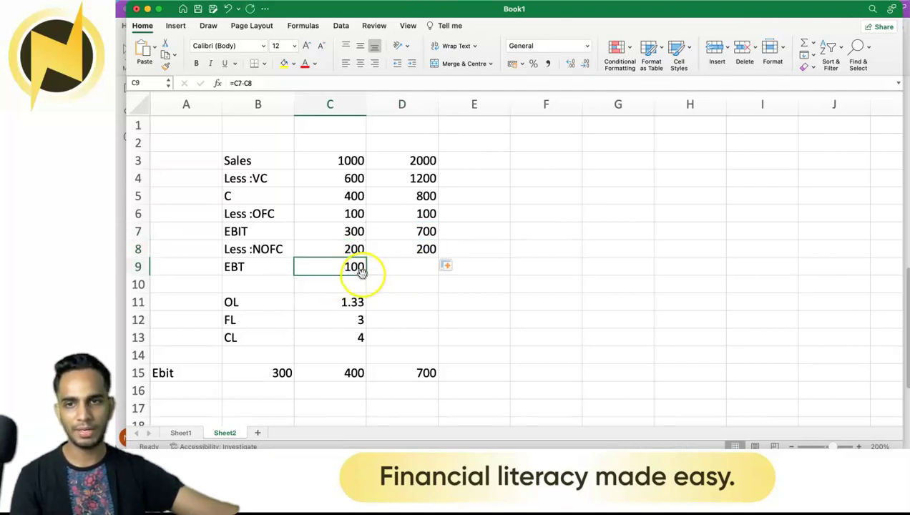
left_click_drag(365, 275, 422, 271)
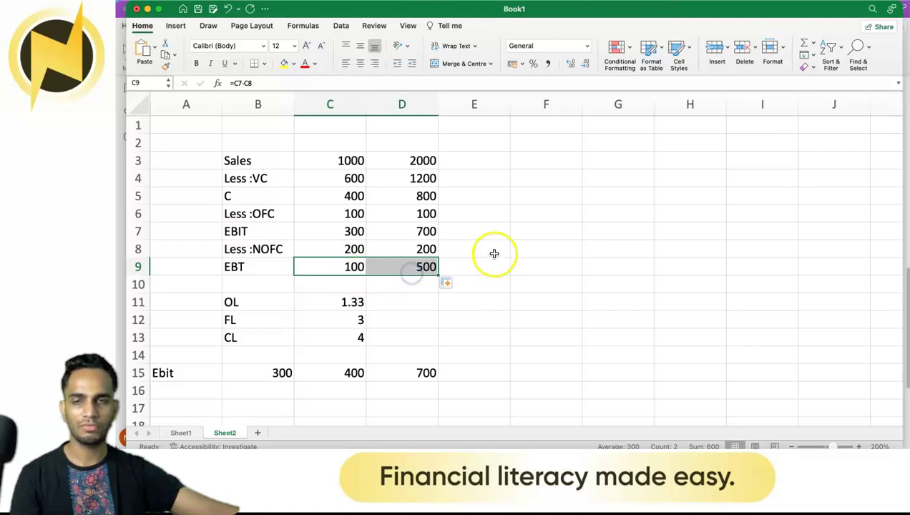
left_click(493, 251)
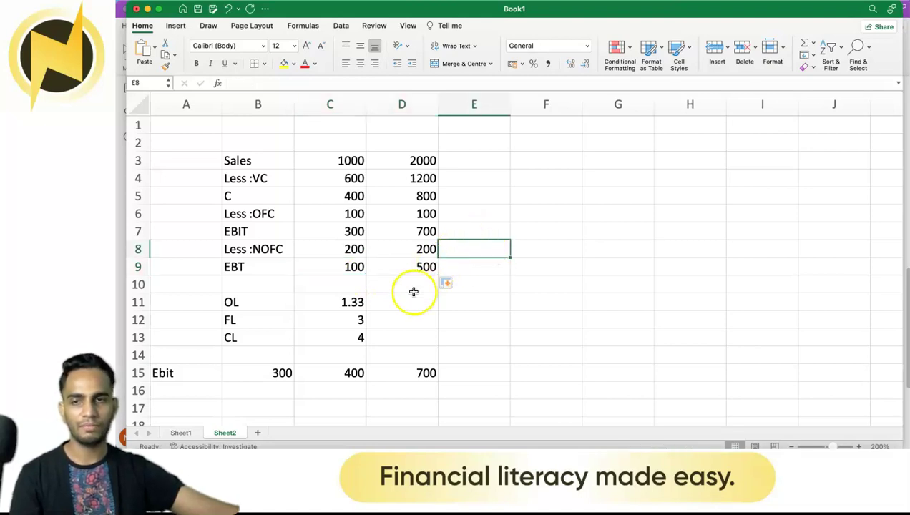
Step: Label A16 as Ebt and link B16 to the base EBT with the formula =C9
left_click(356, 322)
left_click(359, 337)
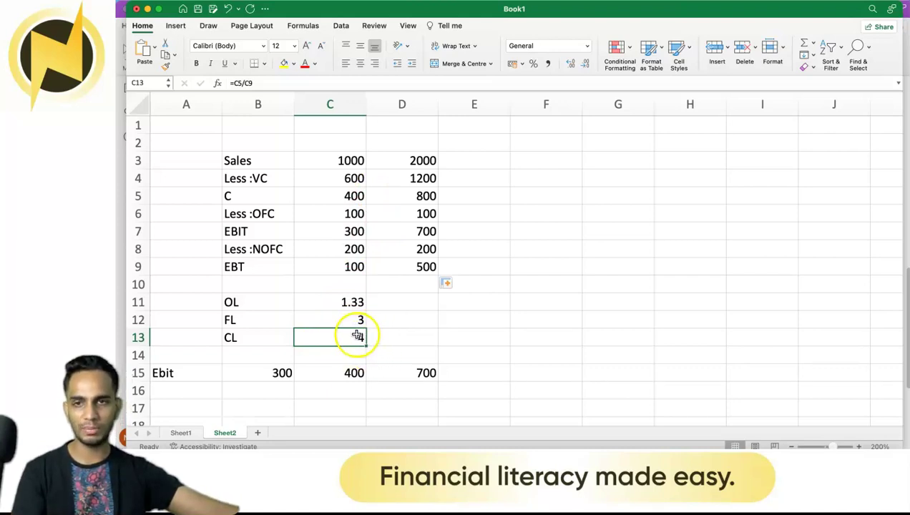
left_click(211, 393)
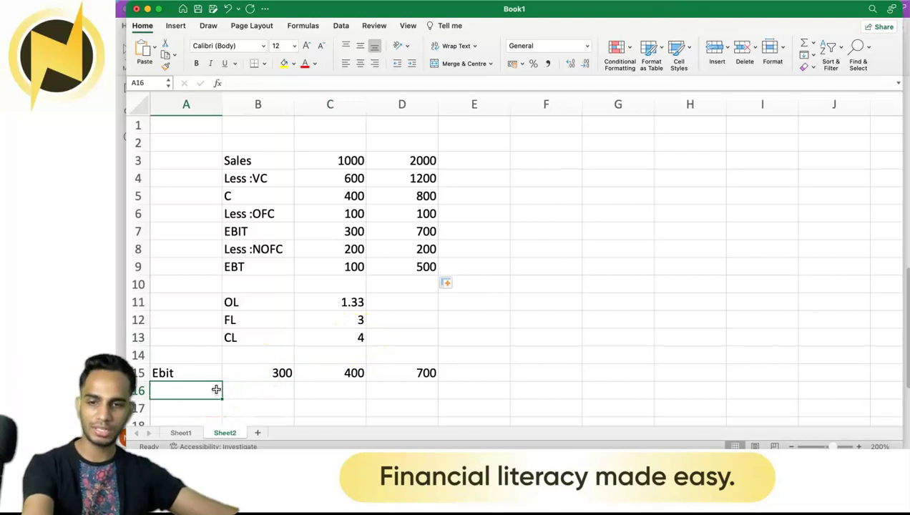
type("Eb")
key("Return")
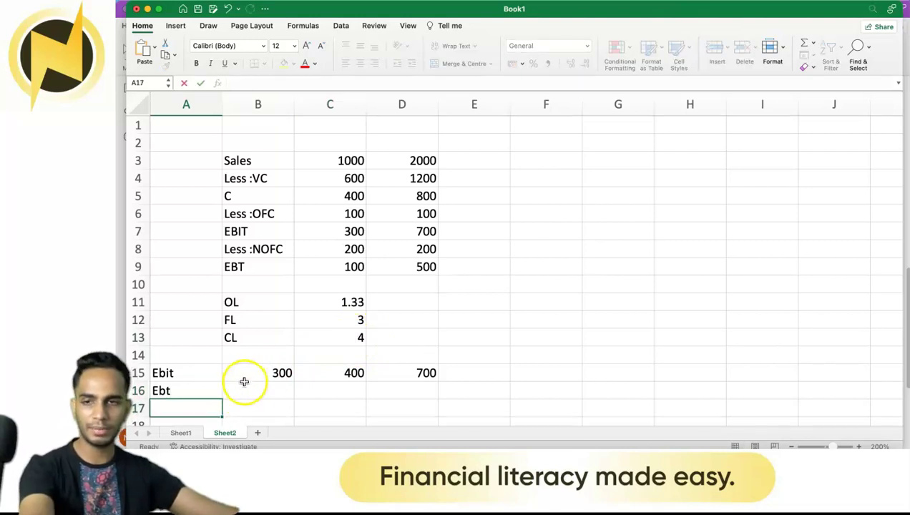
left_click(265, 383)
type("=")
left_click(331, 267)
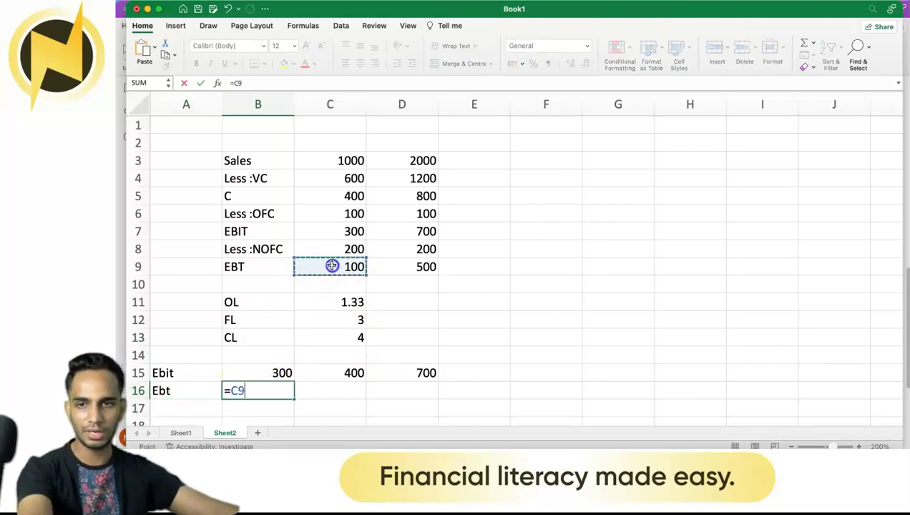
key("Return")
Step: Calculate the EBT increase in C16 by multiplying the base EBT by CL with the formula =C9*C13
left_click(354, 390)
type("=")
left_click(354, 271)
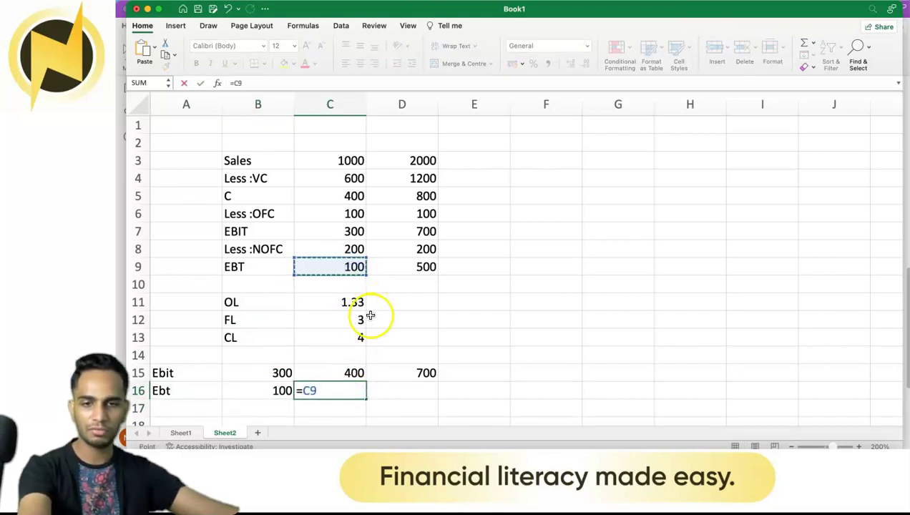
type("*")
left_click(346, 339)
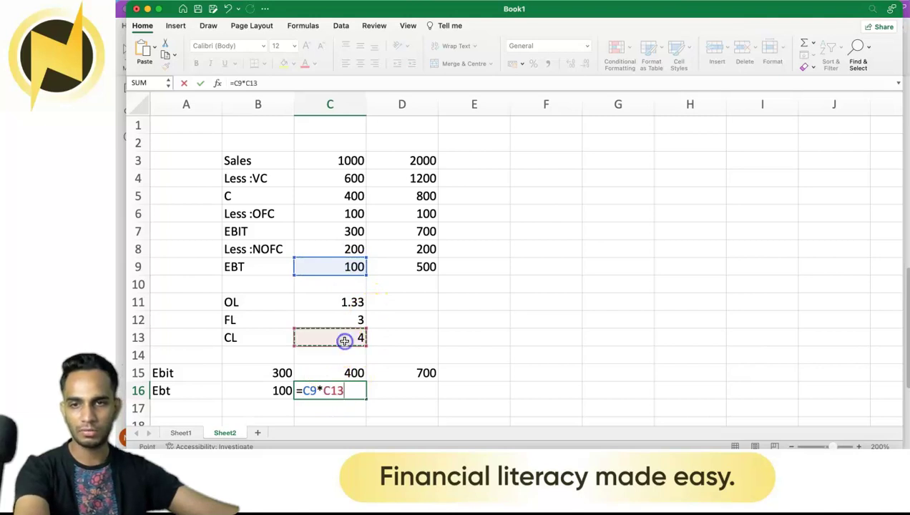
key("Return")
Step: Fill the total formula from D15 down into D16 and compare it with the EBT in D9
left_click(398, 392)
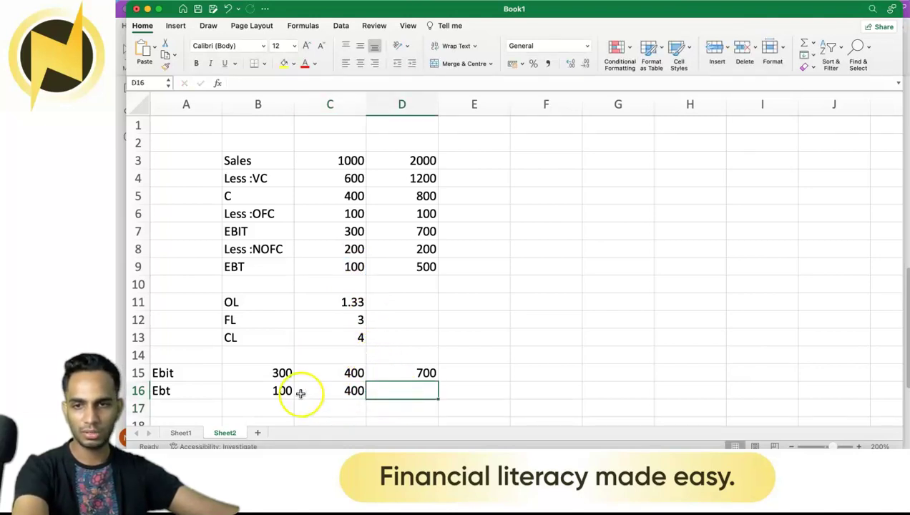
left_click(432, 377)
left_click_drag(436, 381, 416, 395)
left_click(413, 394)
left_click(410, 270)
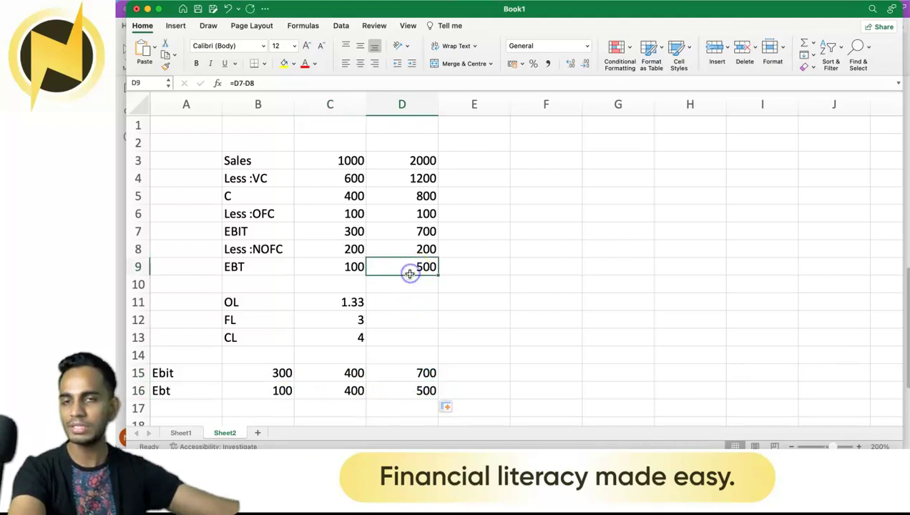
left_click(426, 390)
left_click(410, 268)
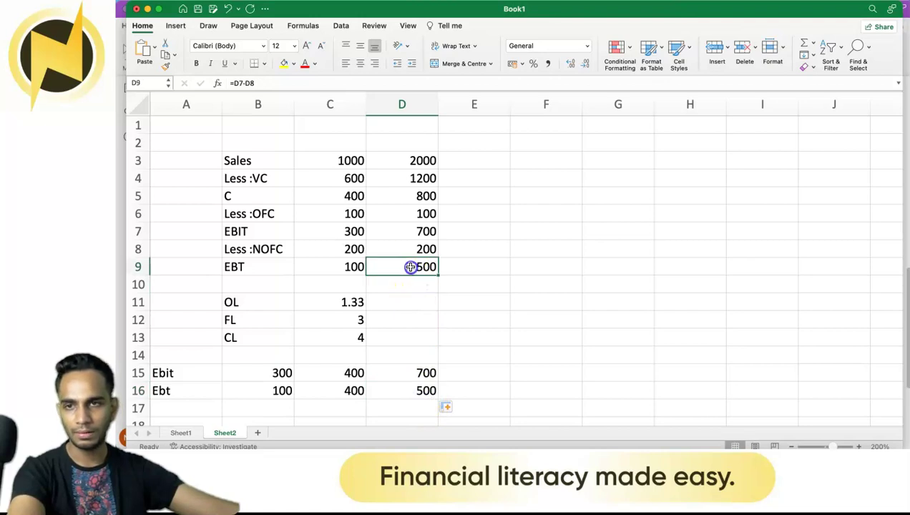
Step: Examine how FL in C12 relates the EBIT in C7 to the EBT in C9
left_click(258, 233)
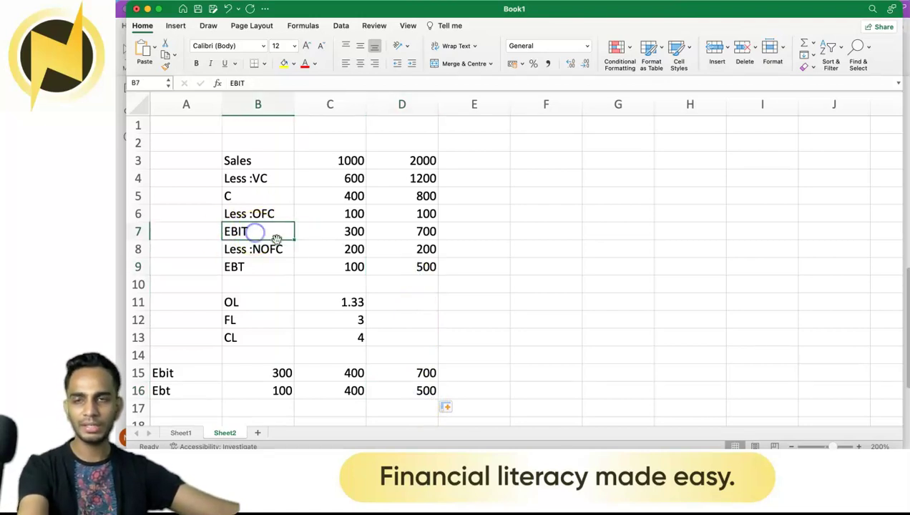
left_click(275, 269)
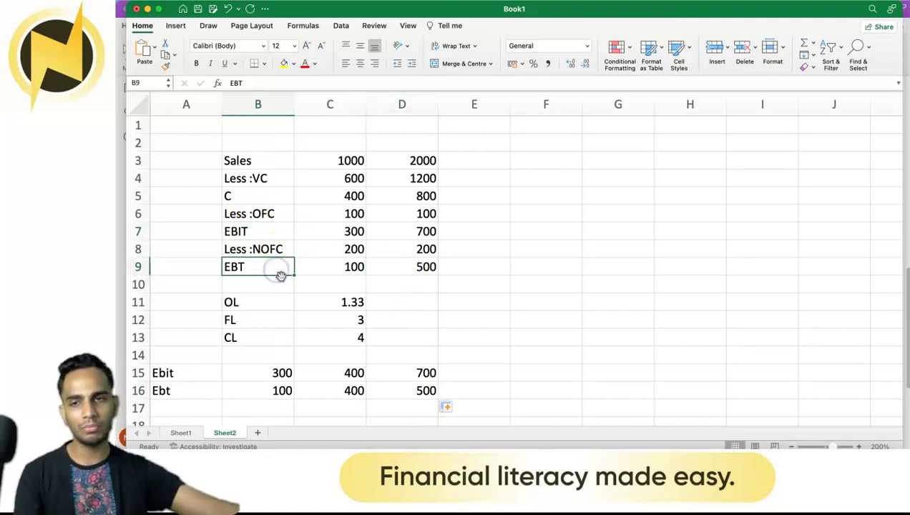
left_click(268, 322)
left_click(354, 321)
left_click(264, 322)
left_click(329, 323)
scroll(329, 323, "down", 1)
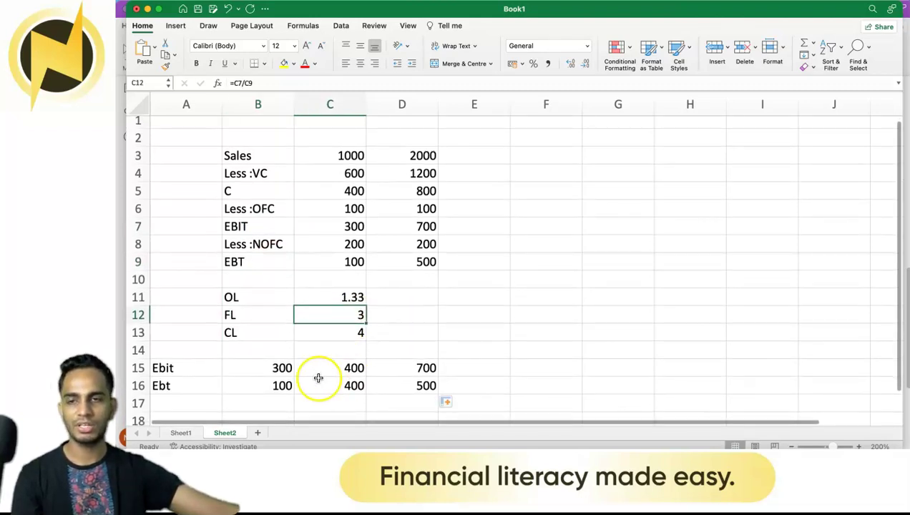
left_click(218, 402)
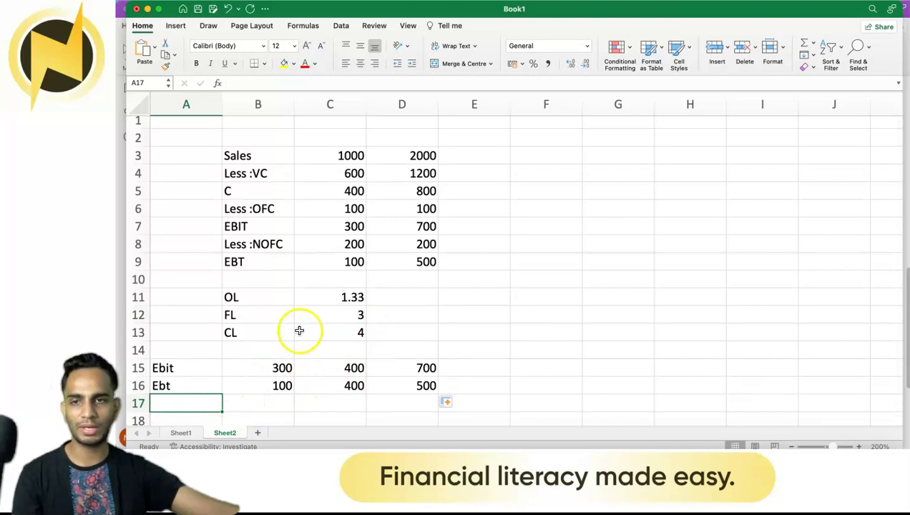
left_click(335, 321)
left_click(352, 226)
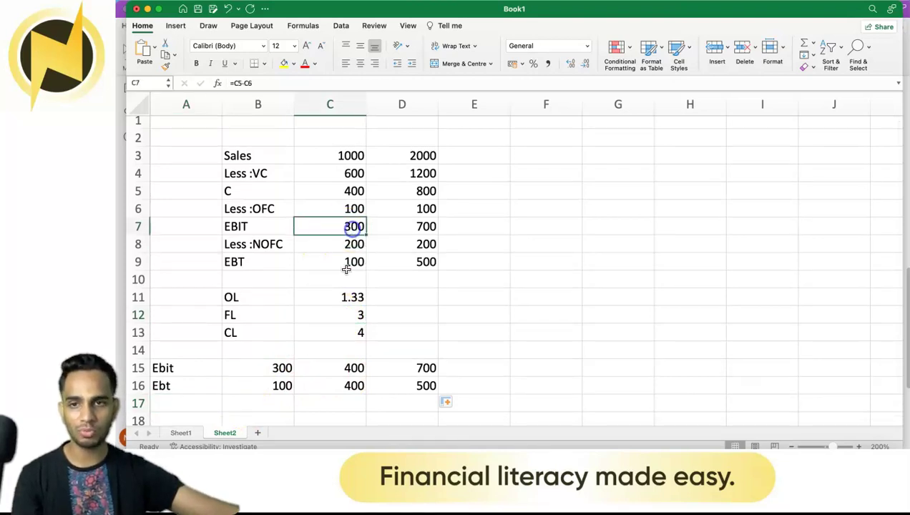
left_click(341, 317)
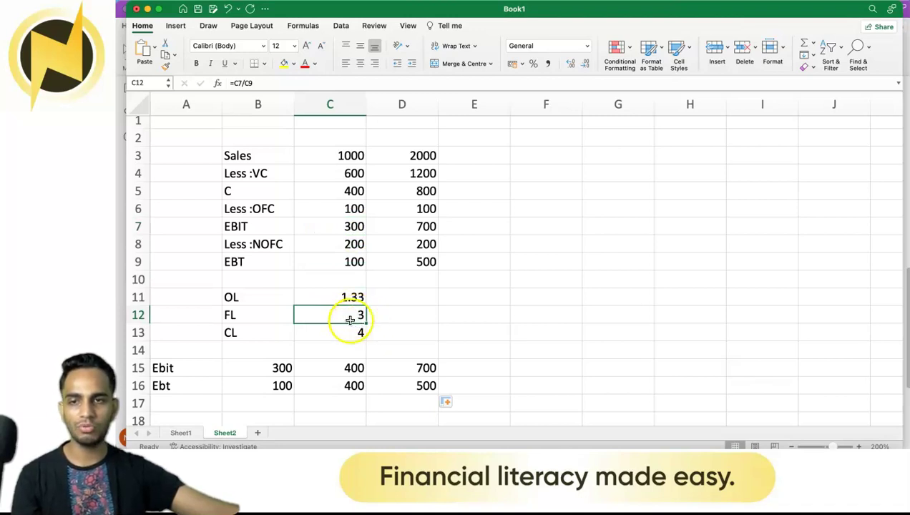
left_click(212, 402)
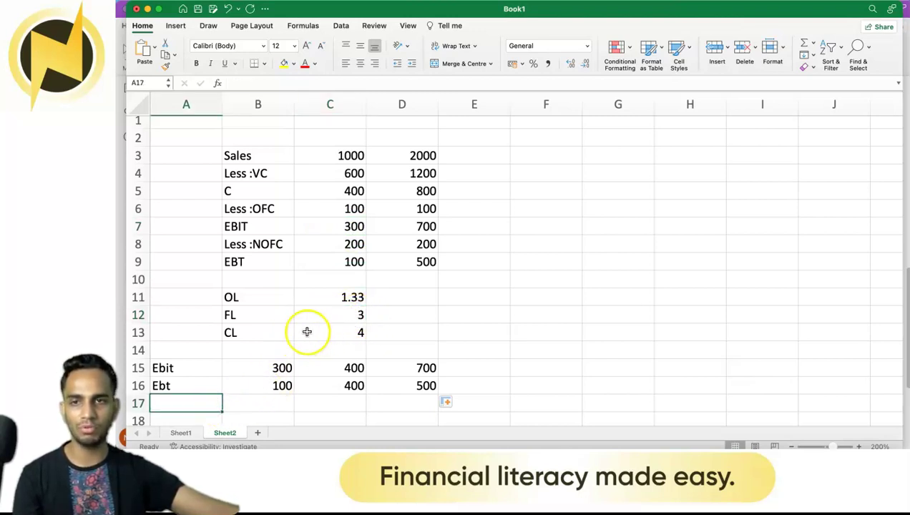
left_click(363, 226)
left_click(349, 265)
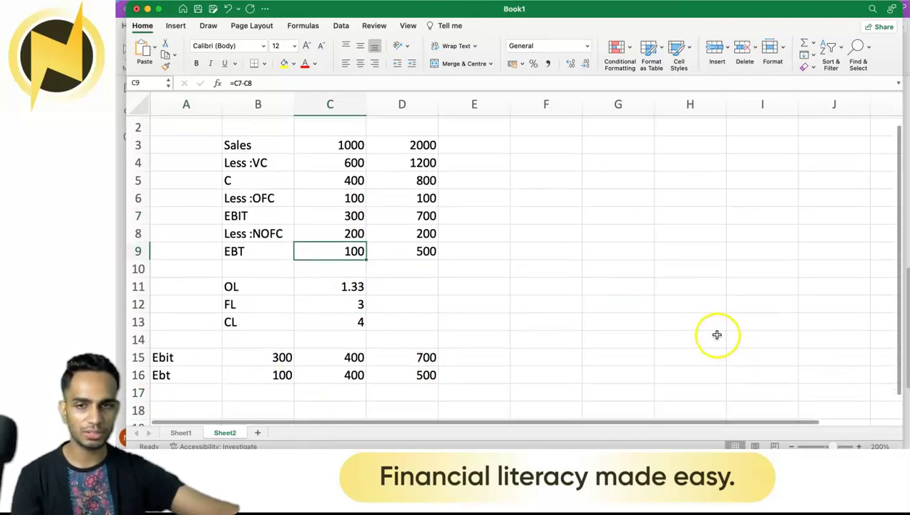
Step: Set up a small ratio table with headings Ebit in C19 and EBT in D19, entering 1 in C20 and 3 in D20
scroll(512, 334, "down", 5)
left_click(334, 381)
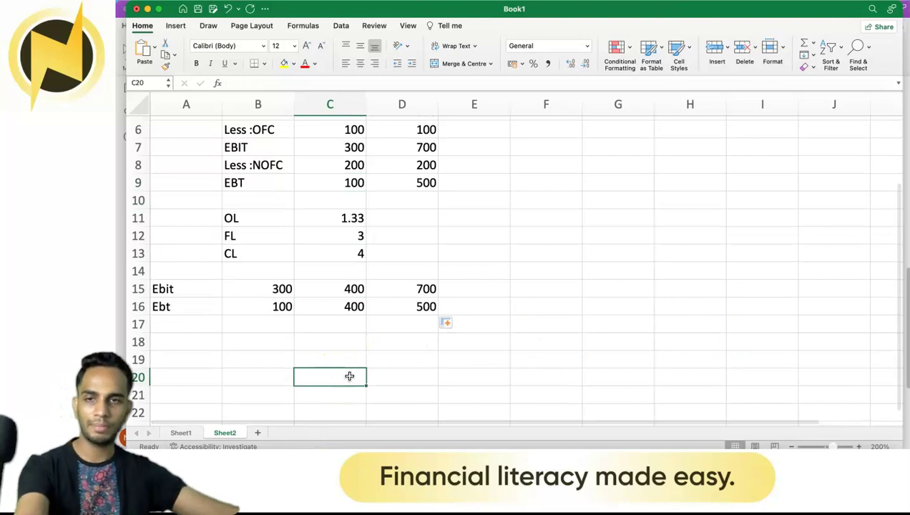
left_click(404, 375)
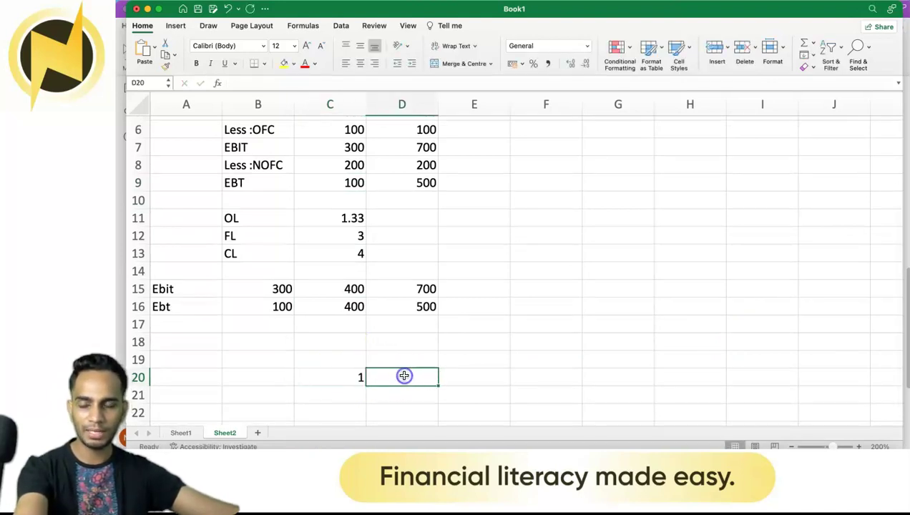
left_click(357, 235)
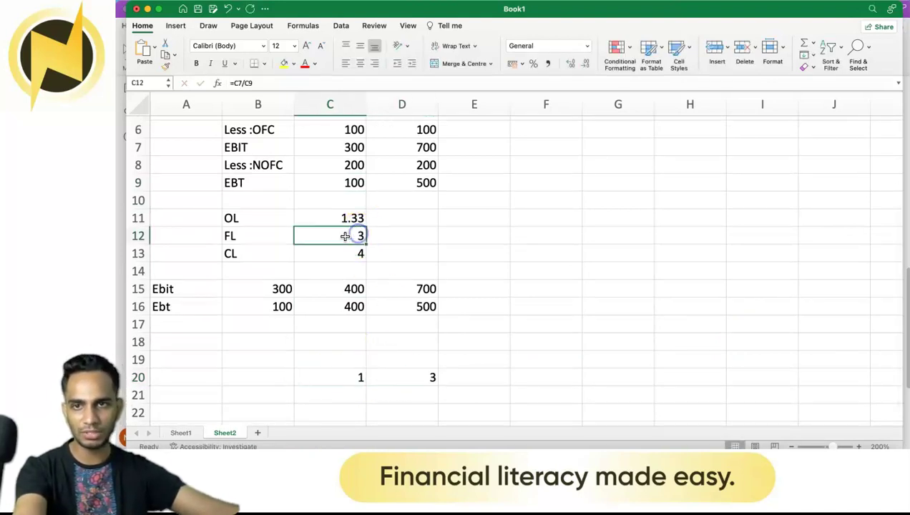
left_click(354, 363)
type("EBit")
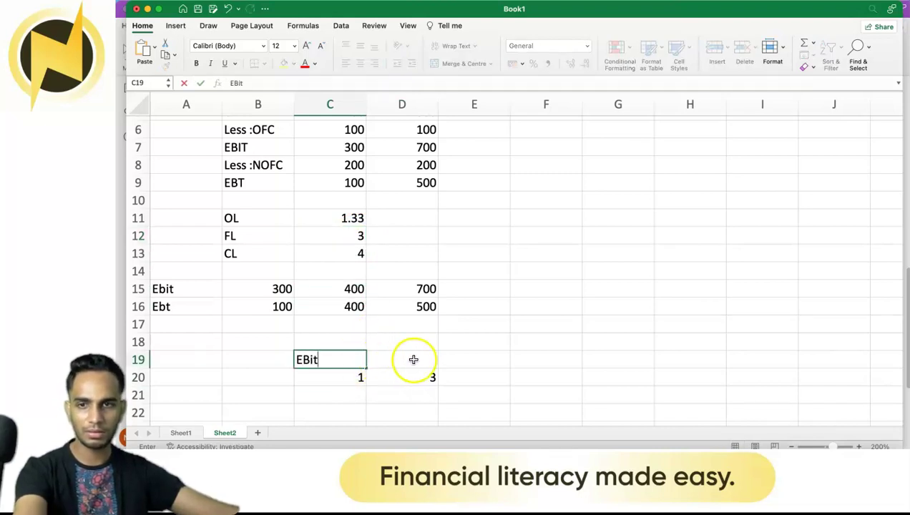
left_click(414, 359)
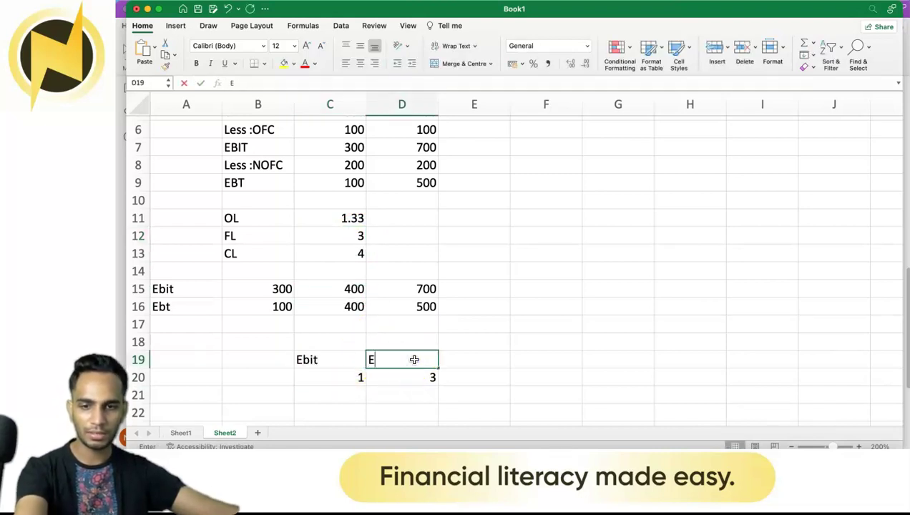
left_click(410, 376)
Step: Check the base and new EBIT in C7 and D7, and enter 1.33 under Ebit in C21
left_click(350, 394)
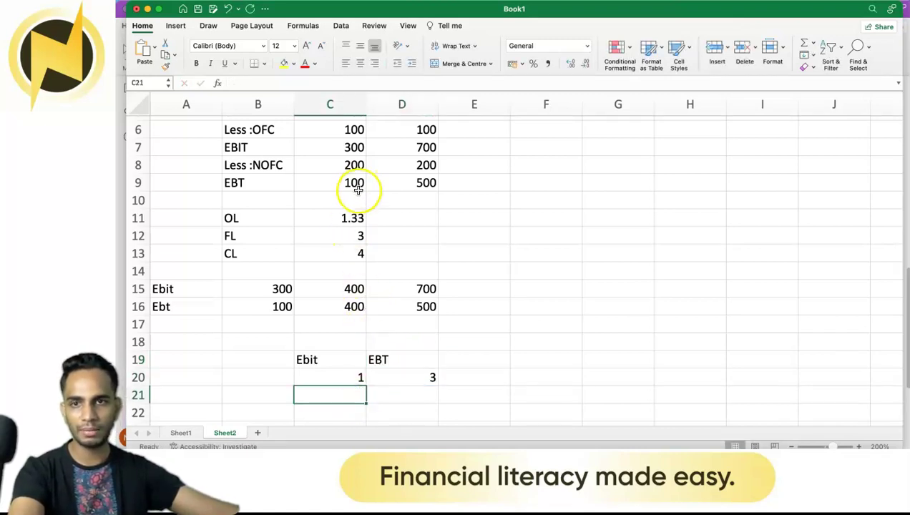
left_click(354, 147)
left_click(426, 152)
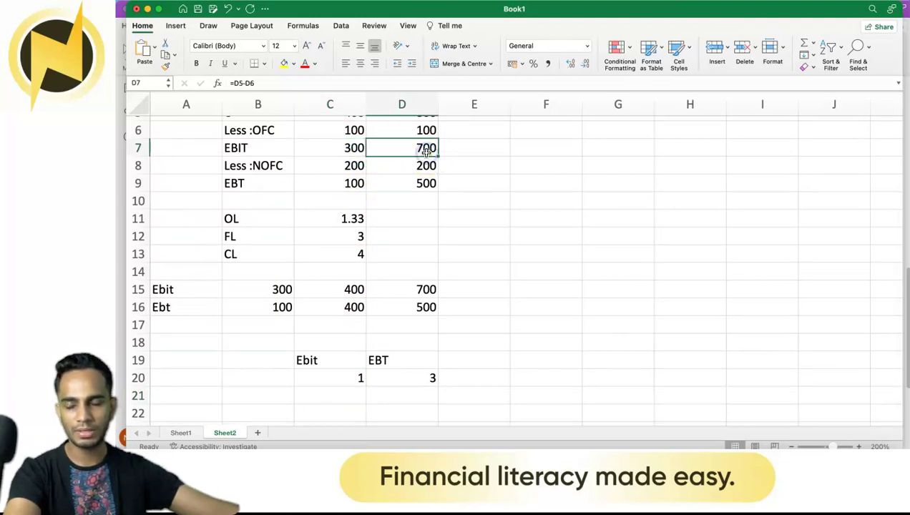
left_click(349, 398)
type("1.")
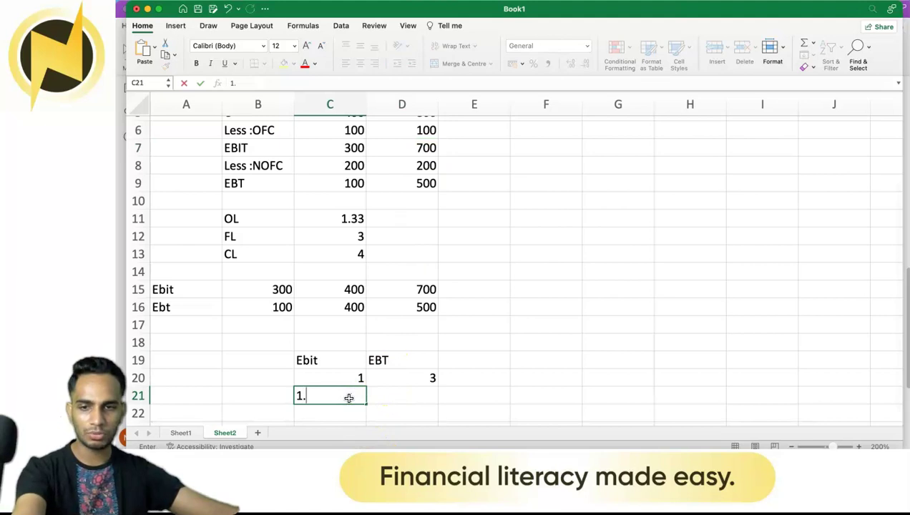
Step: Calculate the proportional EBT change in D21 with the formula =D20*C21/C20 and review it
left_click(399, 398)
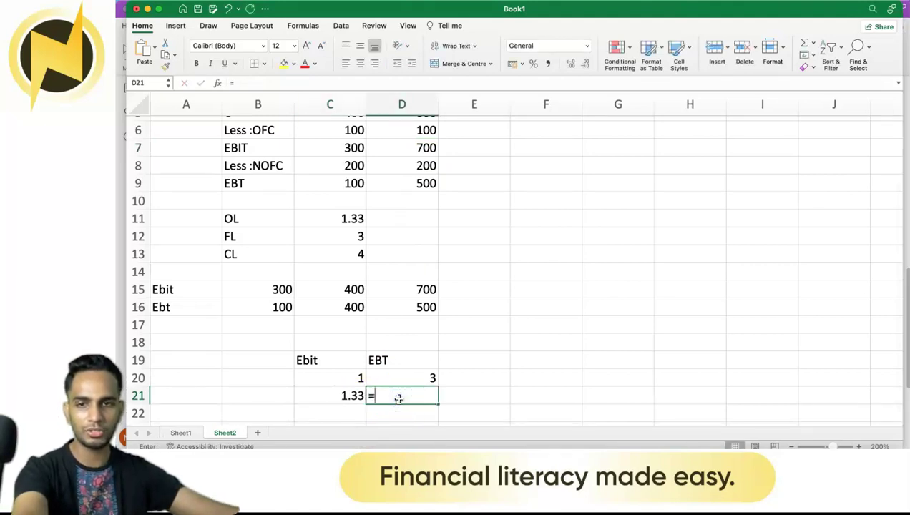
type("=")
left_click(413, 380)
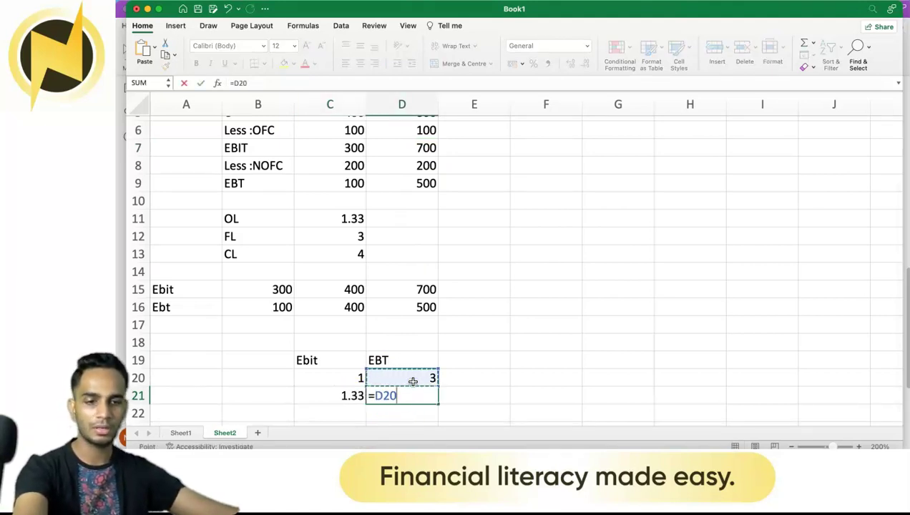
type("*")
left_click(354, 395)
type("/")
left_click(360, 382)
key("Return")
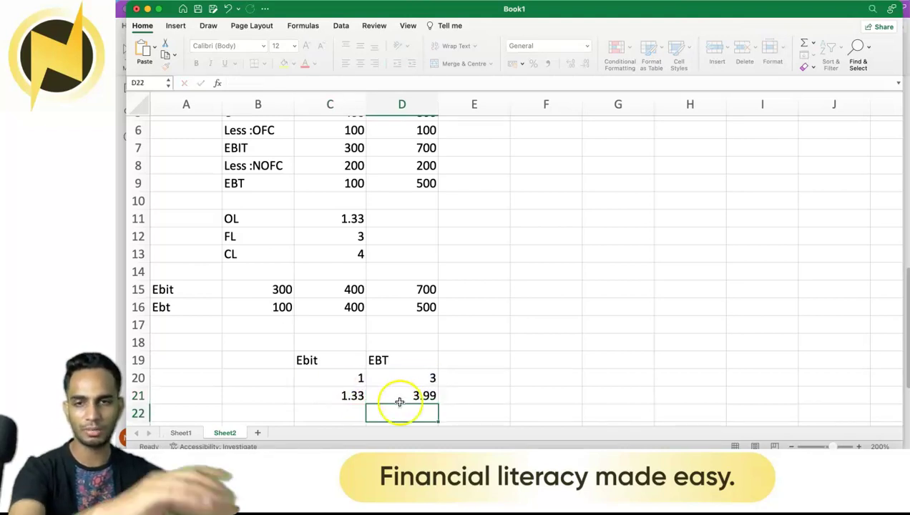
left_click(412, 399)
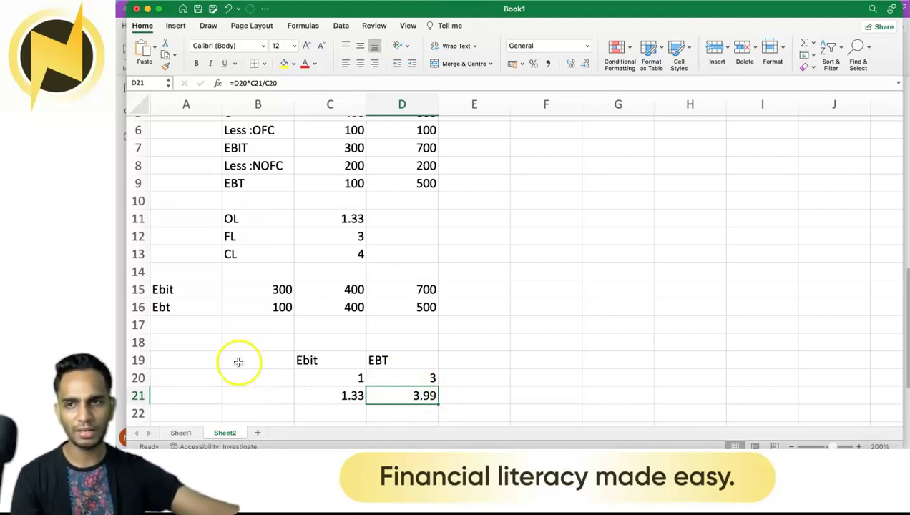
Step: Label A17 as EBT and link B17 to the base EBT with the formula =C9
left_click(201, 329)
type("EBT")
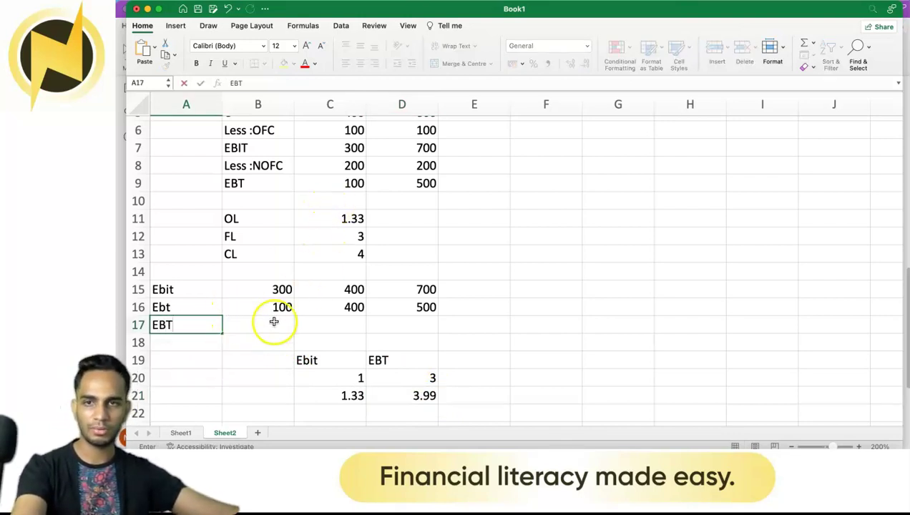
left_click(275, 324)
type("=")
left_click(339, 184)
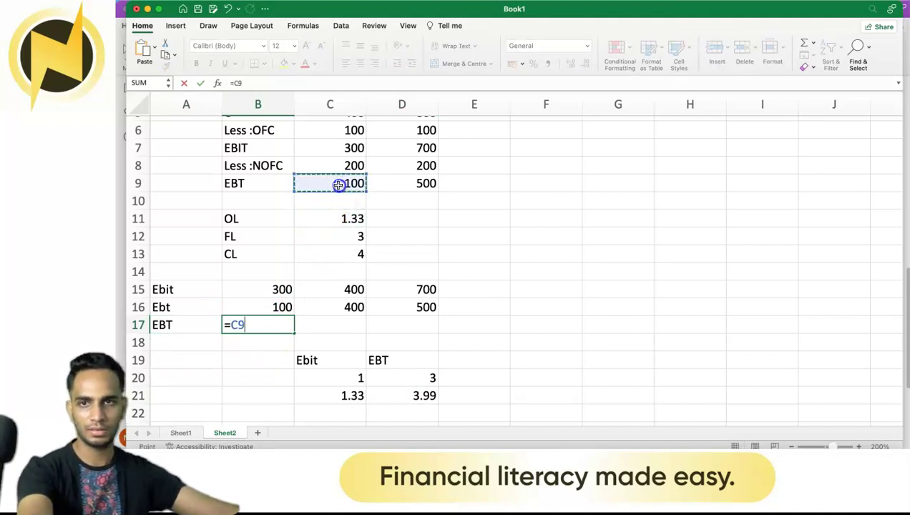
key("Return")
Step: Calculate the EBT increase in C17 from the ratio table with the formula =B17*D21
left_click(350, 322)
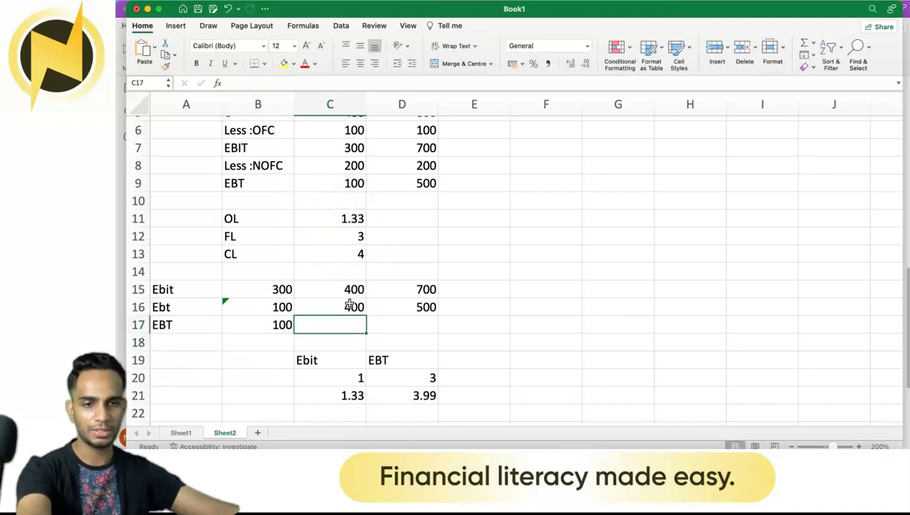
type("=")
left_click(276, 327)
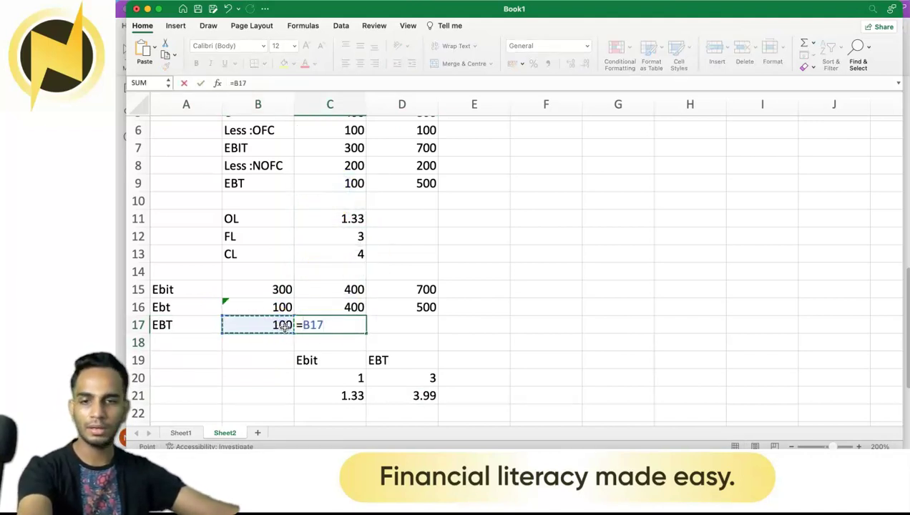
type("*")
left_click(418, 395)
key("Return")
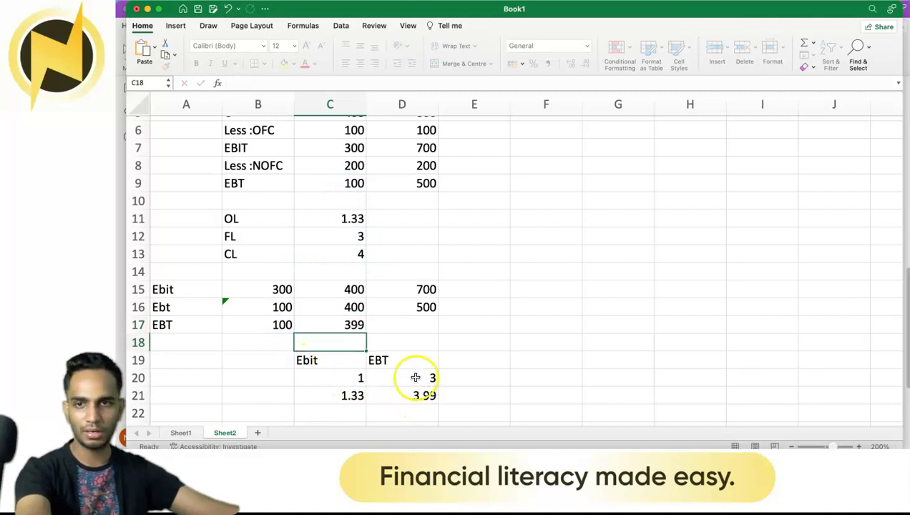
Step: Add the EBT increase and base EBT in D17 with the formula =C17+B17, and compare it with D16
left_click(409, 331)
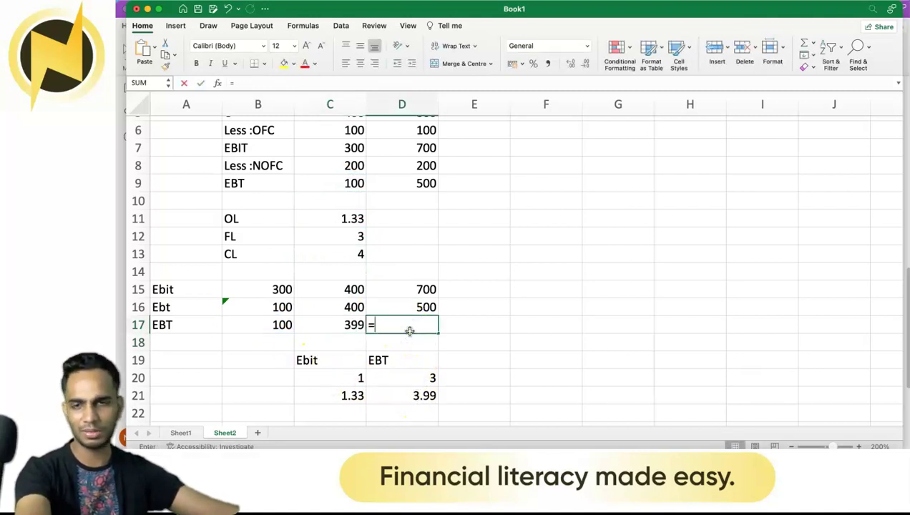
type("=")
left_click(297, 327)
type("+")
left_click(283, 329)
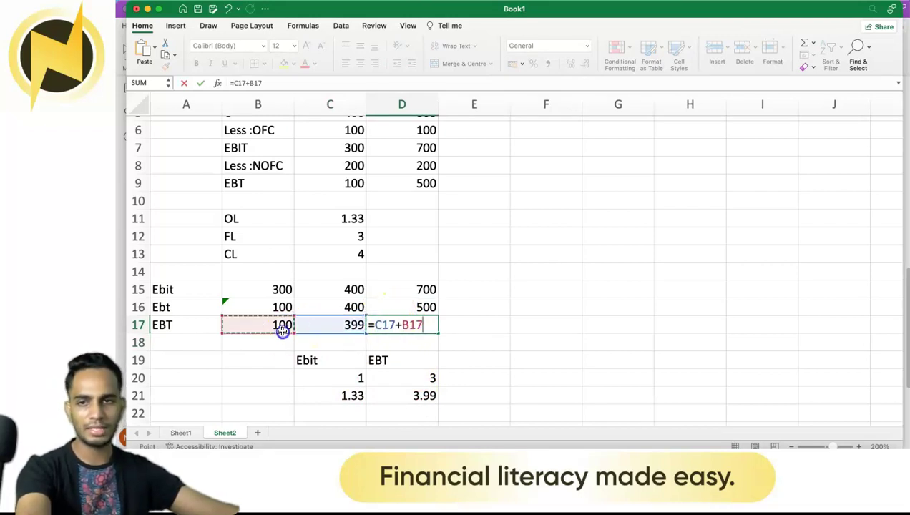
key("Return")
left_click(427, 325)
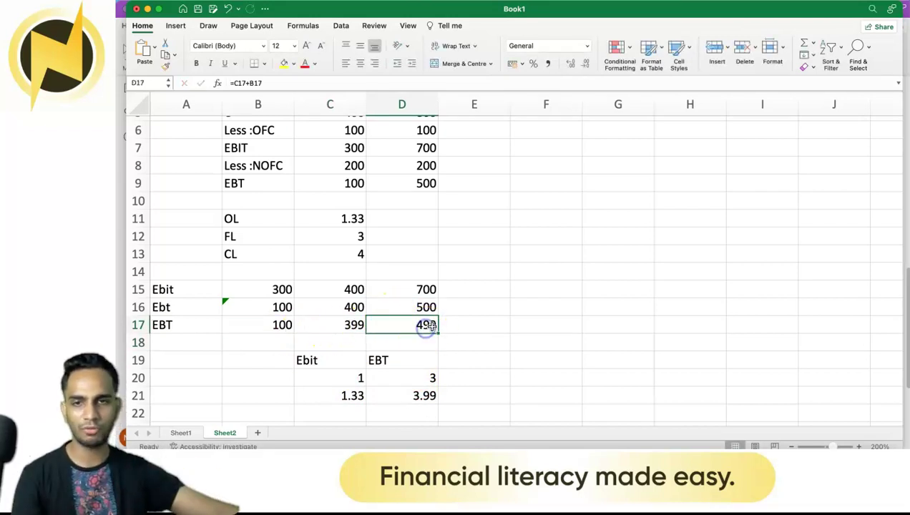
left_click(428, 308)
left_click(427, 325)
left_click(427, 308)
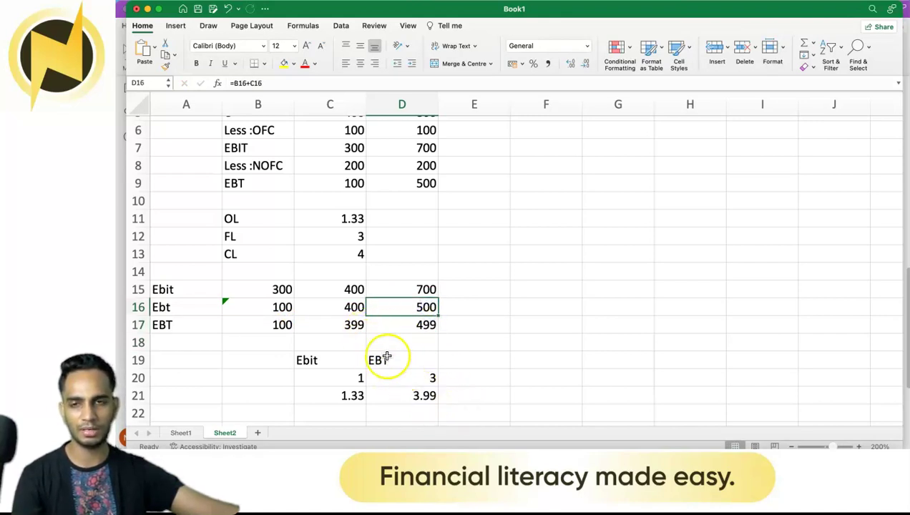
Step: Refine the Ebit ratio in C21 to 1.333334
left_click(354, 395)
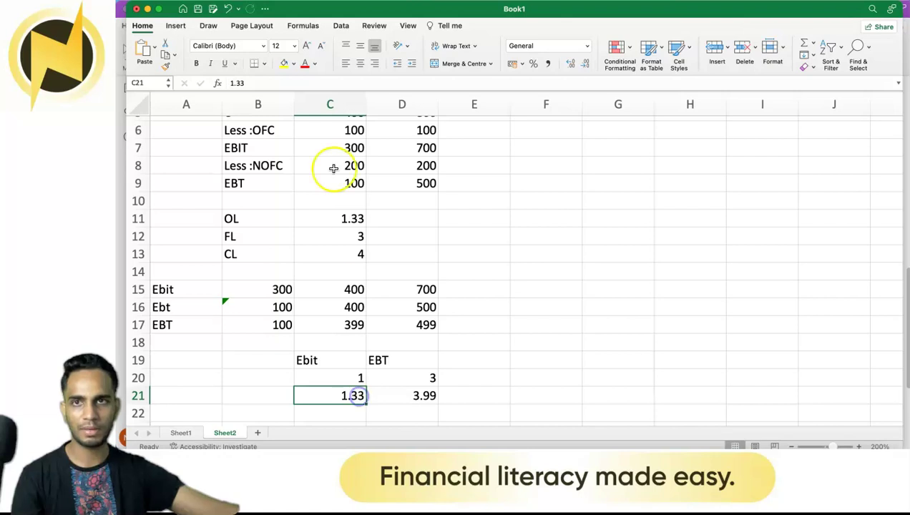
left_click(288, 84)
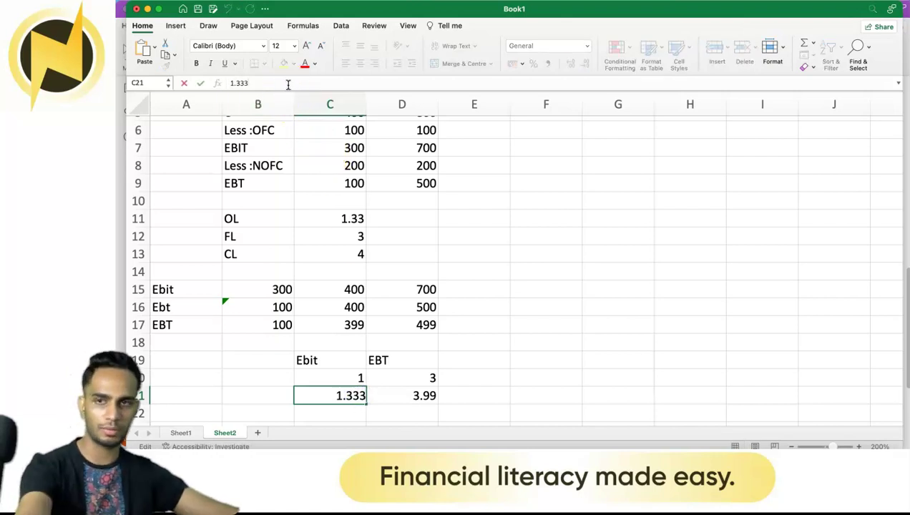
key("Return")
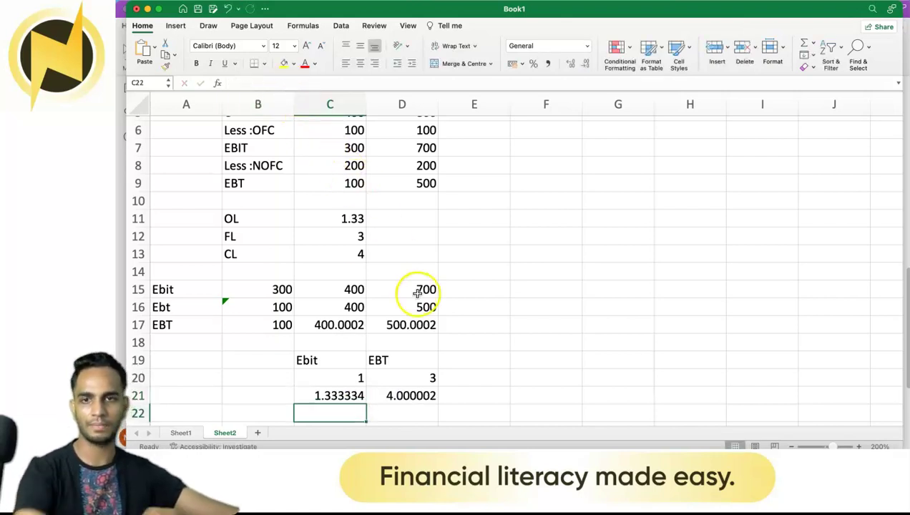
Step: Reduce the EBT increase and total in C17:D17 to one decimal place
left_click(395, 329)
left_click(334, 325, "shift")
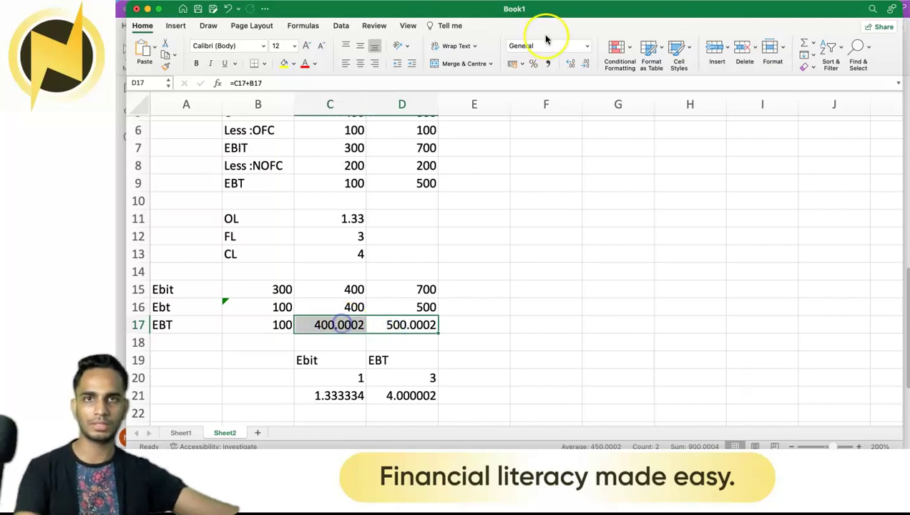
left_click(587, 65)
left_click(586, 65)
left_click(587, 65)
left_click(560, 208)
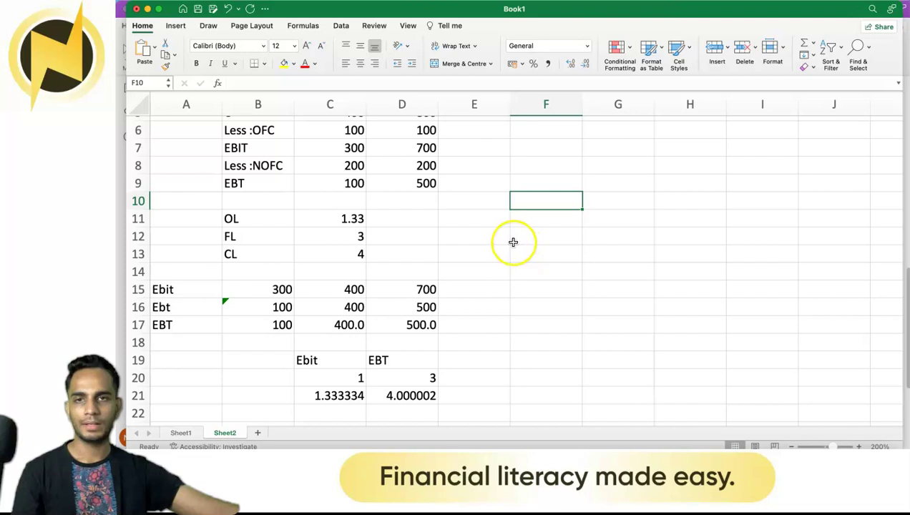
scroll(513, 241, "up", 1)
left_click(491, 239)
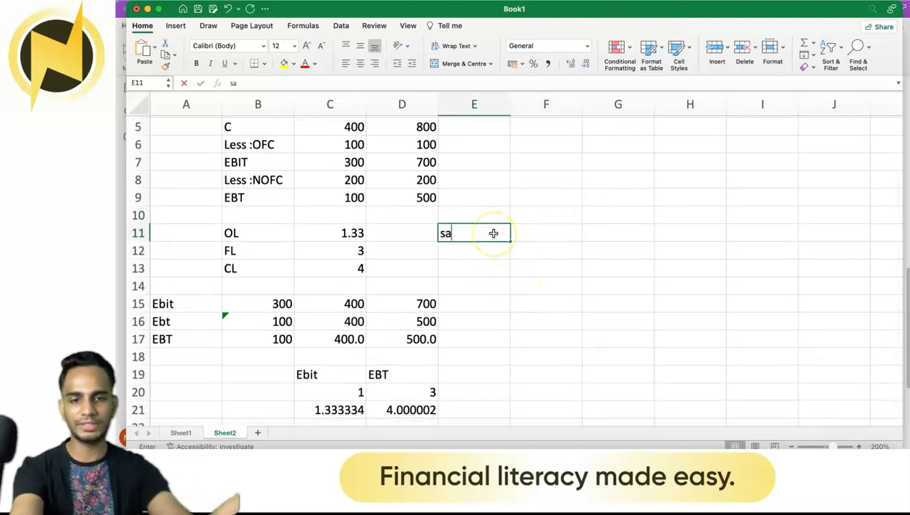
key("Return")
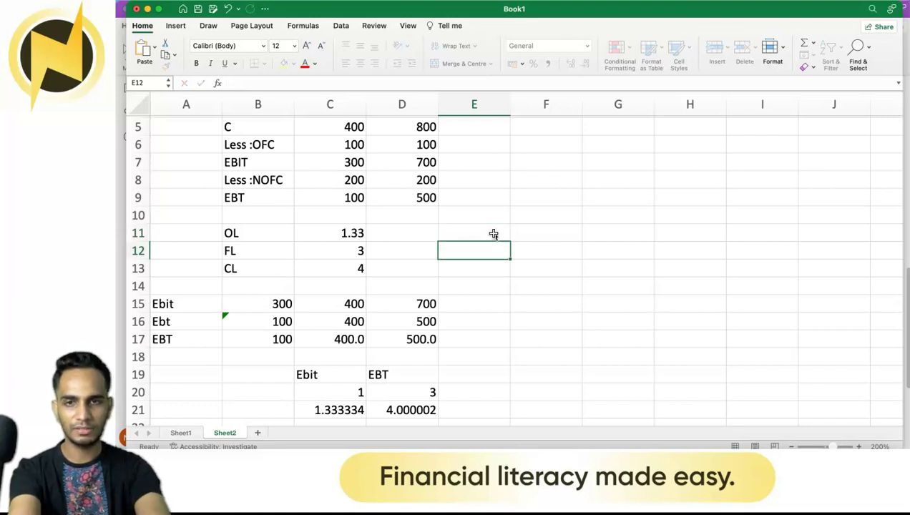
Step: Start a new ratio table below the existing one by labelling B24 Sales and entering 1 in C24
key("Down")
key("Down")
key("Down")
key("Down")
key("Down")
key("Down")
key("Down")
key("Down")
key("Down")
key("Down")
key("Down")
key("Down")
key("Down")
key("Down")
key("Down")
key("Left")
key("Left")
key("Left")
key("Left")
key("Up")
key("Up")
key("Right")
key("Up")
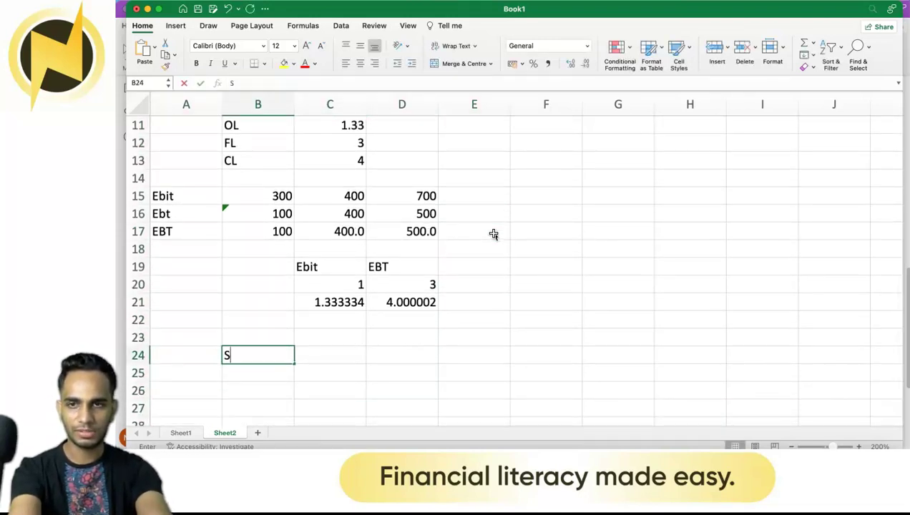
key("Tab")
type("100")
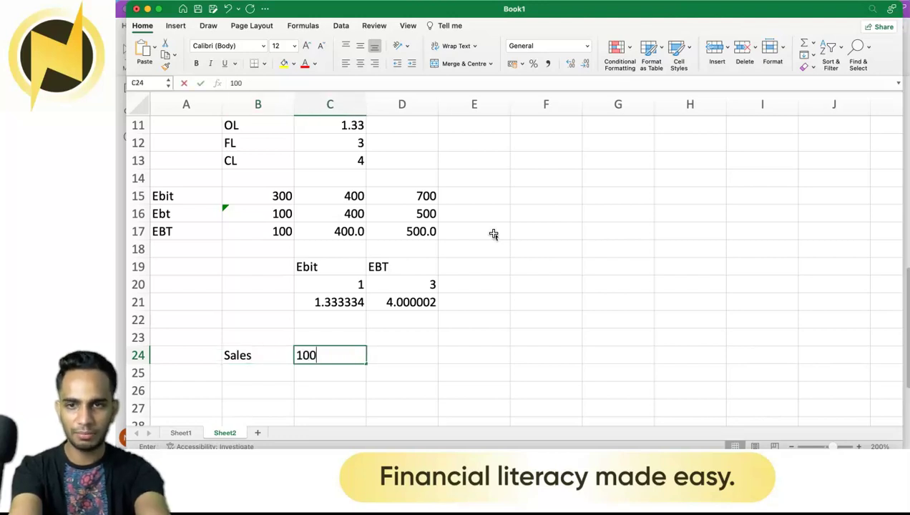
type("%")
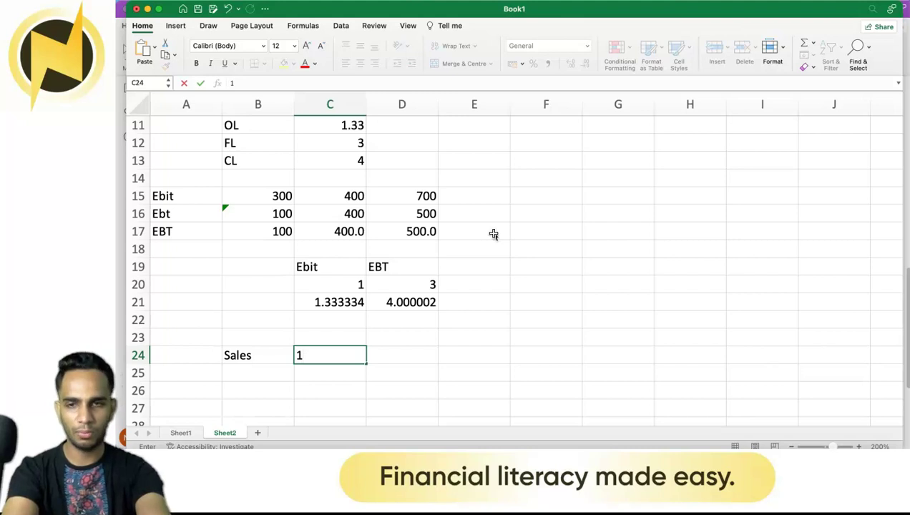
key("Return")
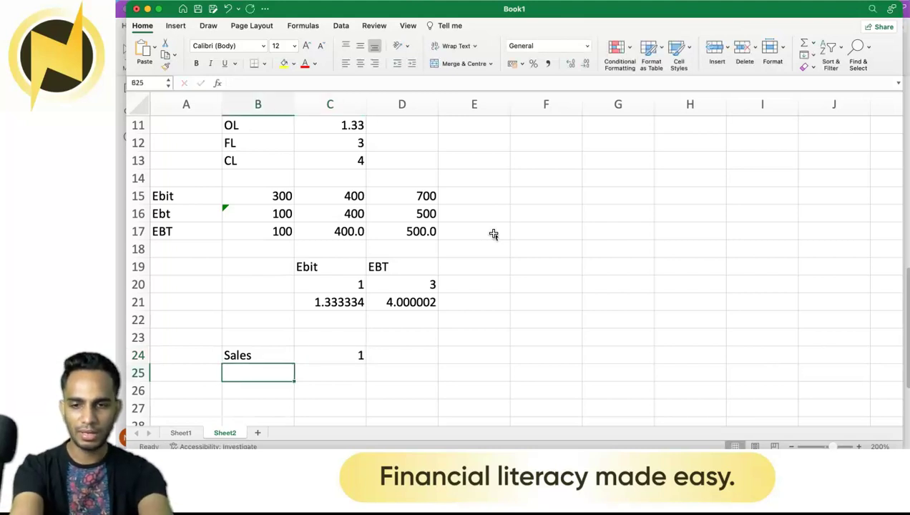
Step: Add the rows EBIT with 1.33 in C25 and EBT with 4 in C26 under the Sales row
type("EBIT")
key("Tab")
type("1.3")
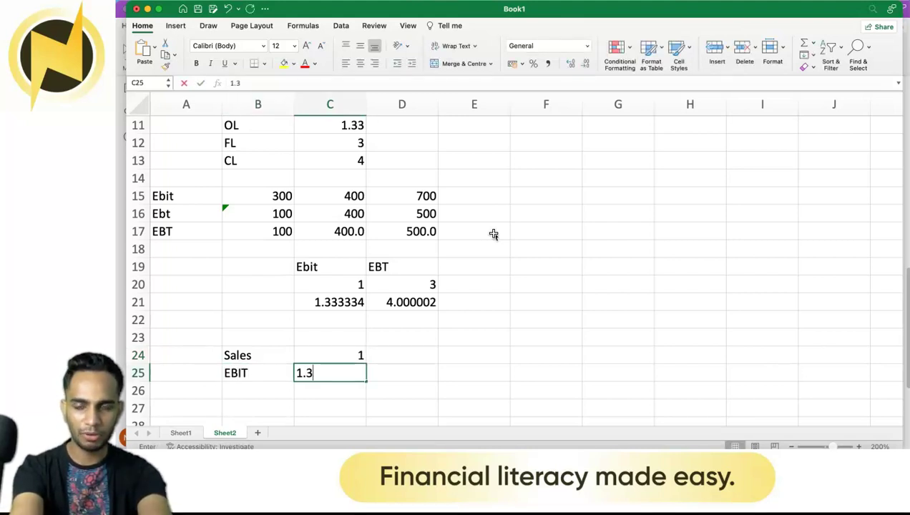
type("3")
key("Return")
type("EBT")
key("Tab")
type("4")
key("Return")
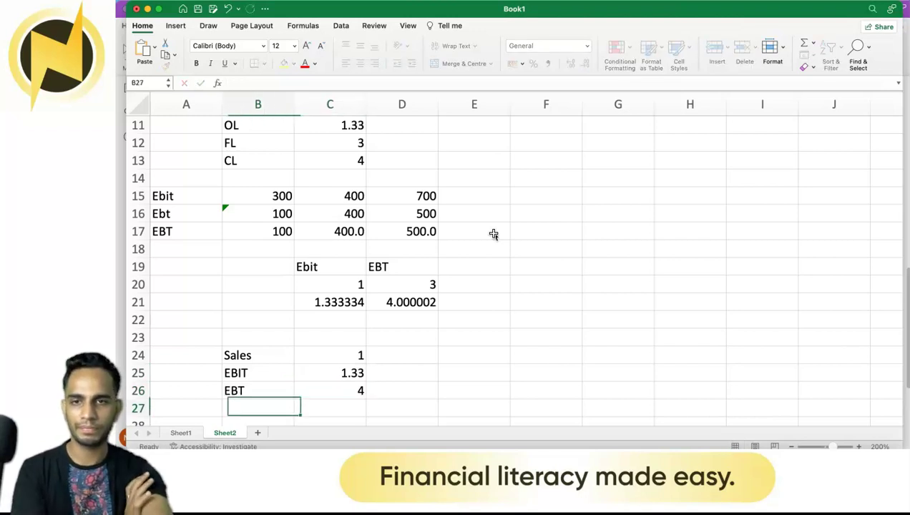
Step: Format the Sales, EBIT and EBT ratios in C24:C26 as percentages
left_click_drag(362, 353, 360, 398)
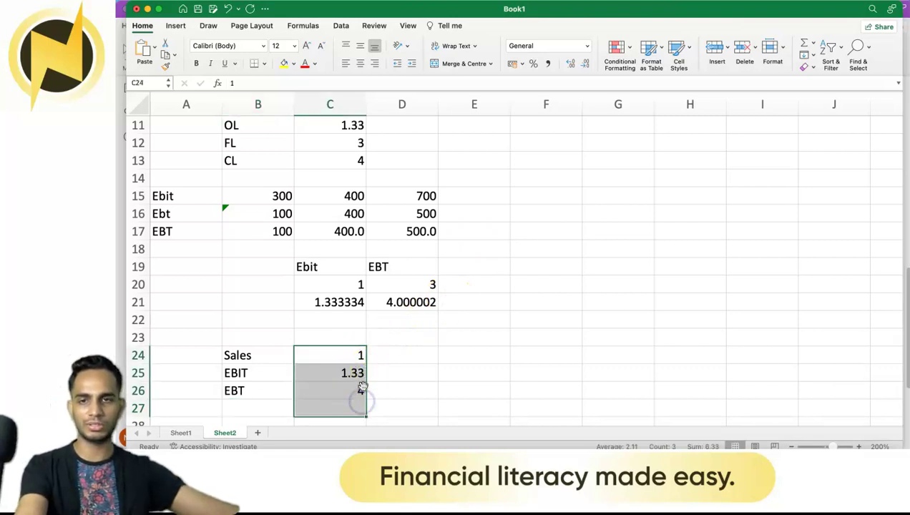
left_click(587, 46)
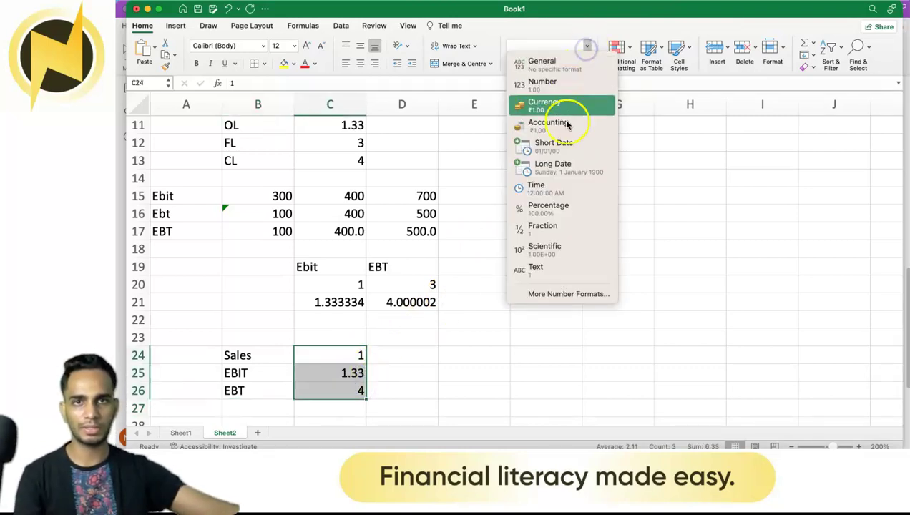
left_click(548, 207)
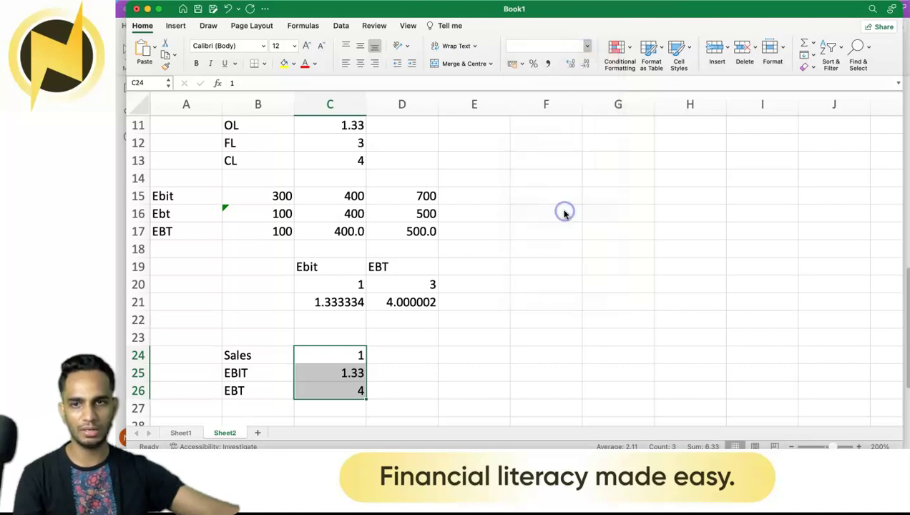
left_click(409, 360)
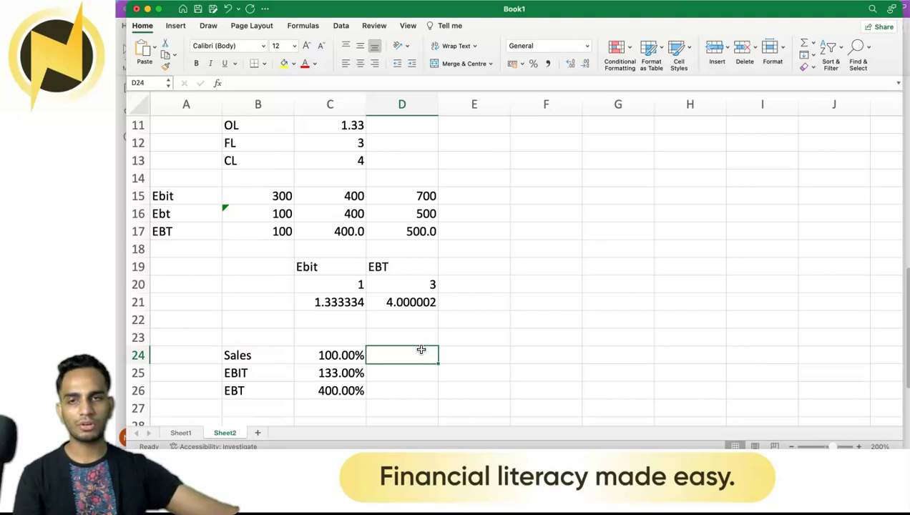
Step: Enter 100% in C2 above the base sales column
scroll(415, 238, "up", 5)
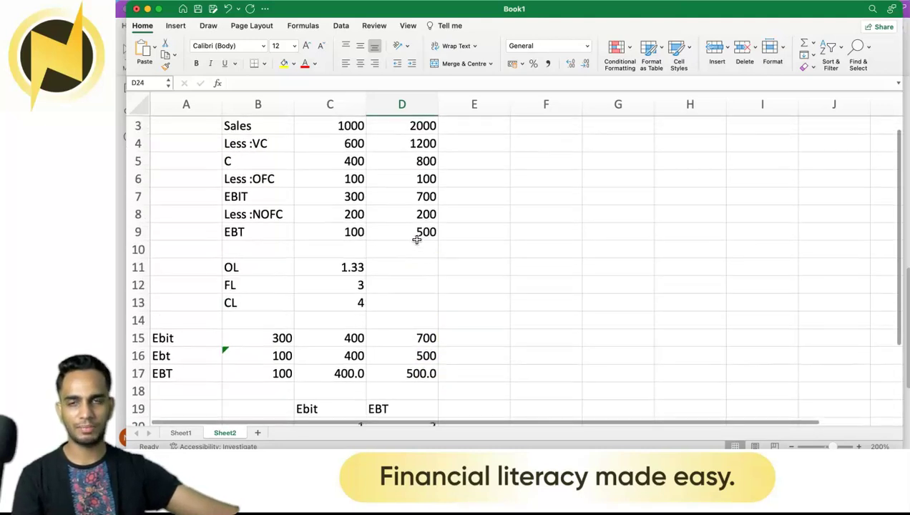
scroll(417, 240, "up", 1)
left_click(356, 154)
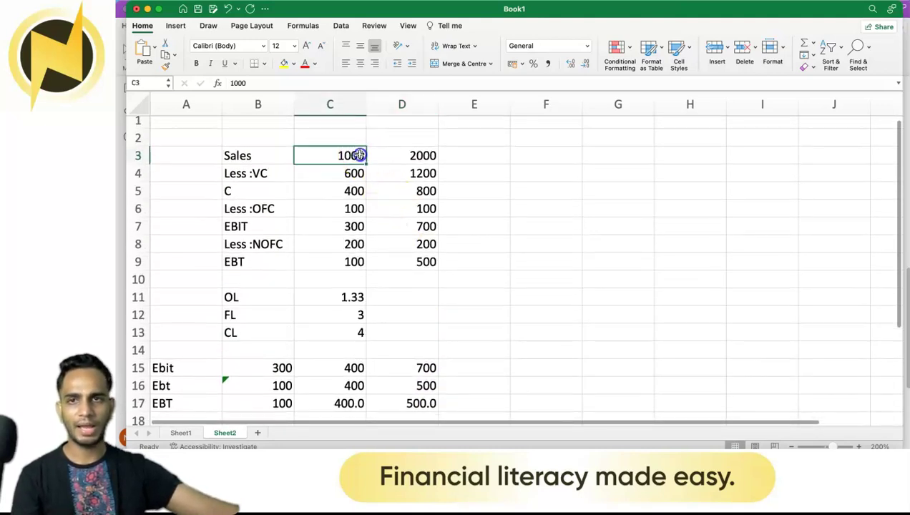
left_click(498, 156)
left_click(356, 152)
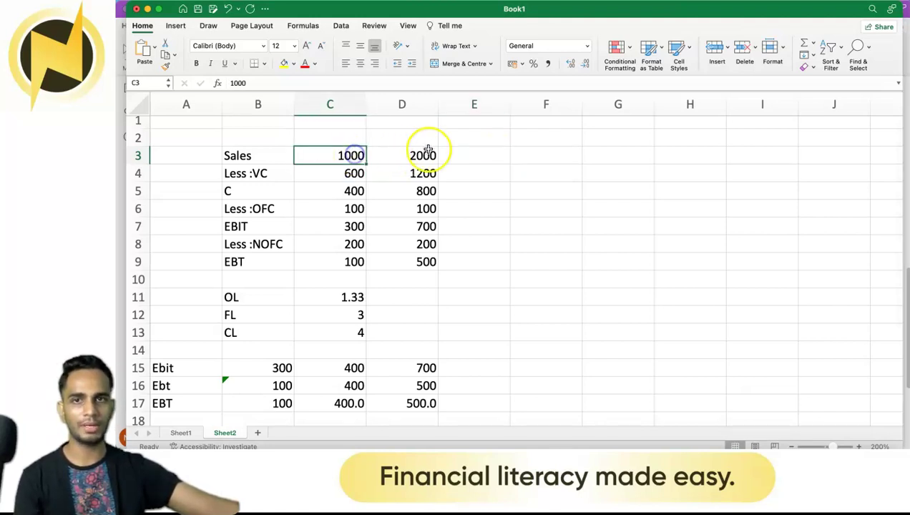
left_click(330, 140)
type("100")
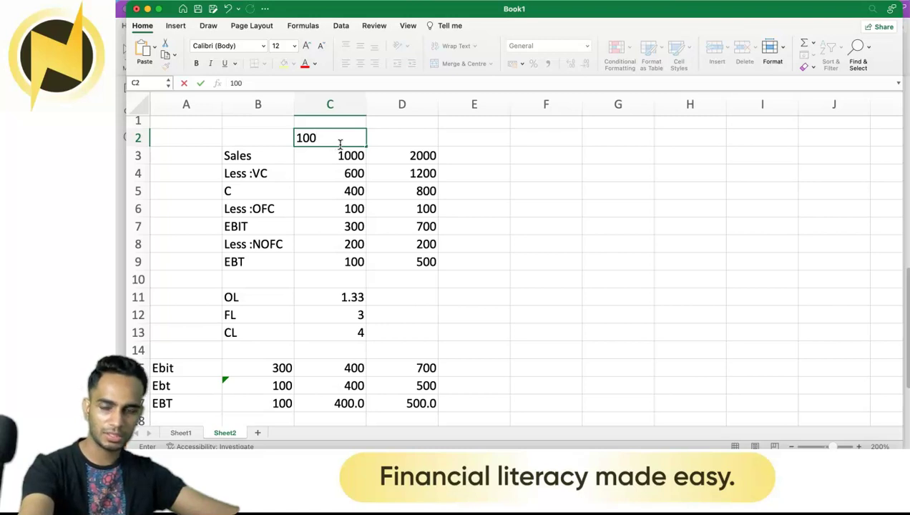
type("%")
left_click(471, 136)
Step: Enter 250% in F2 as the sales percentage for another scenario
left_click(553, 135)
type("250")
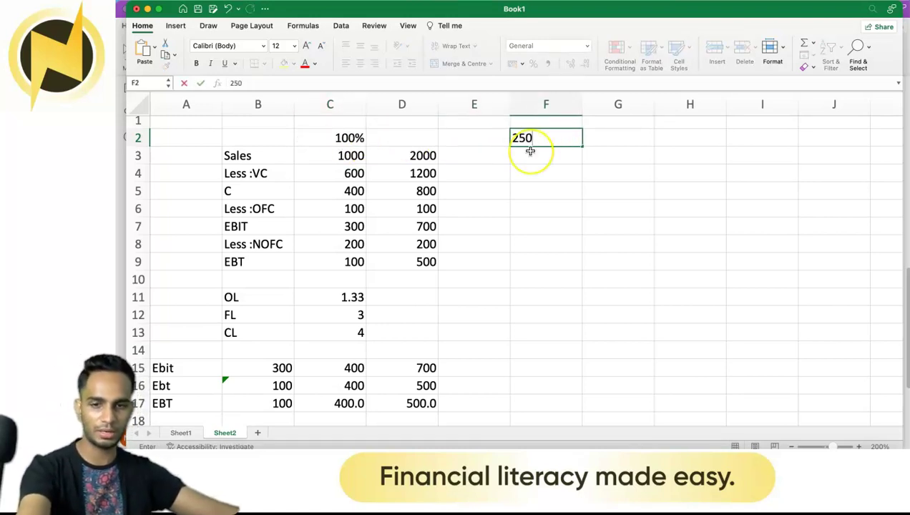
left_click(533, 153)
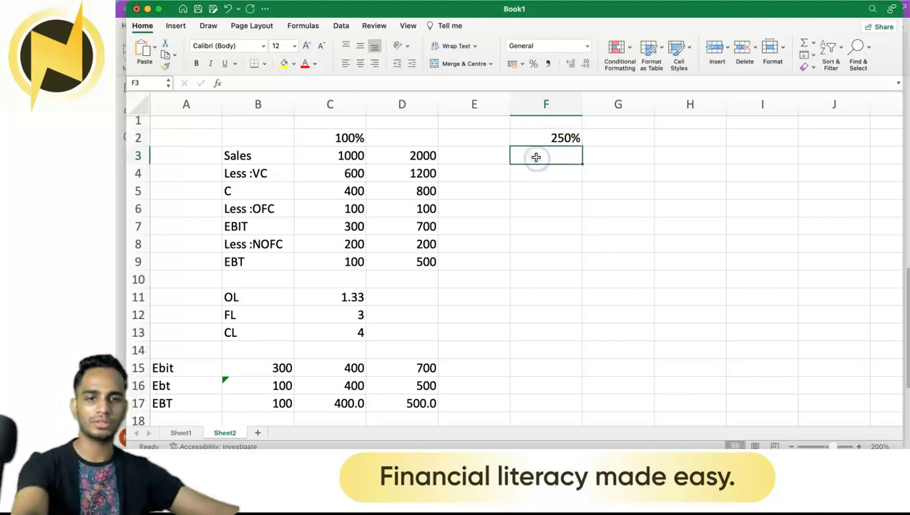
Step: Calculate the scenario's sales in F3 with the formula =C3*F2
type("=")
left_click(333, 153)
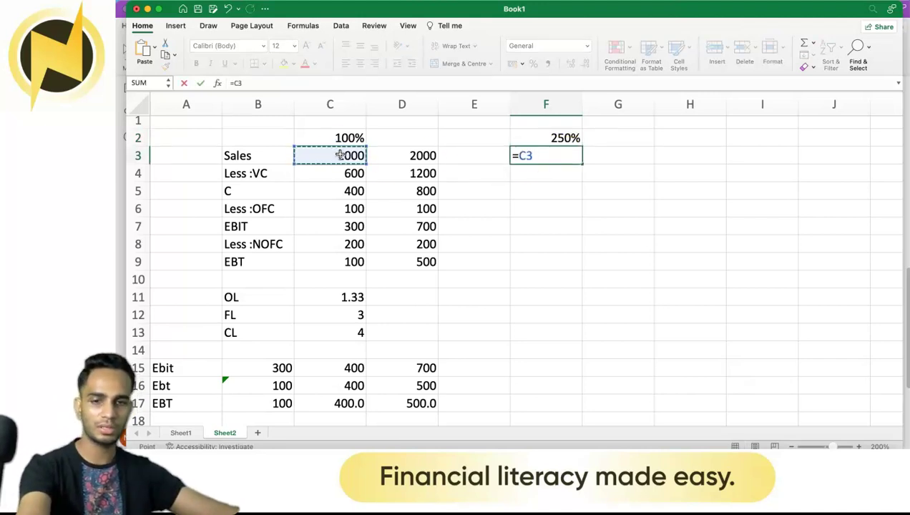
type("*")
left_click(537, 137)
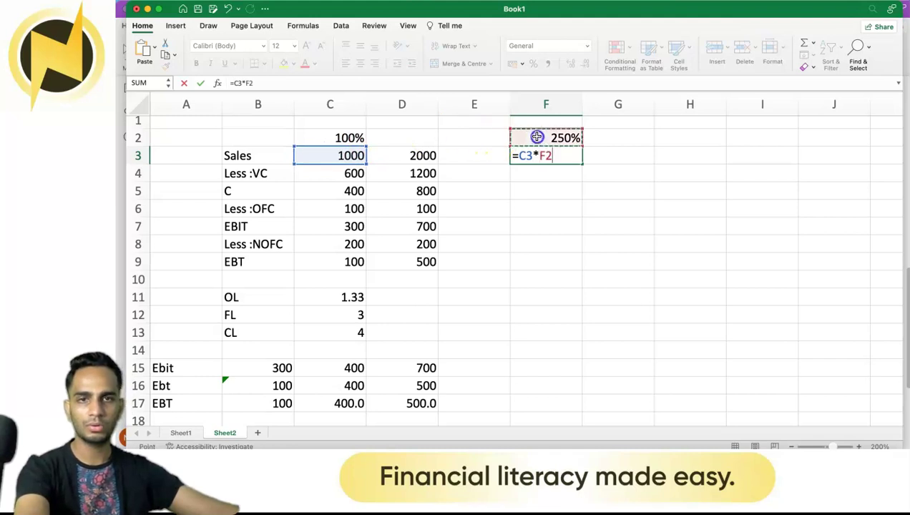
key("Return")
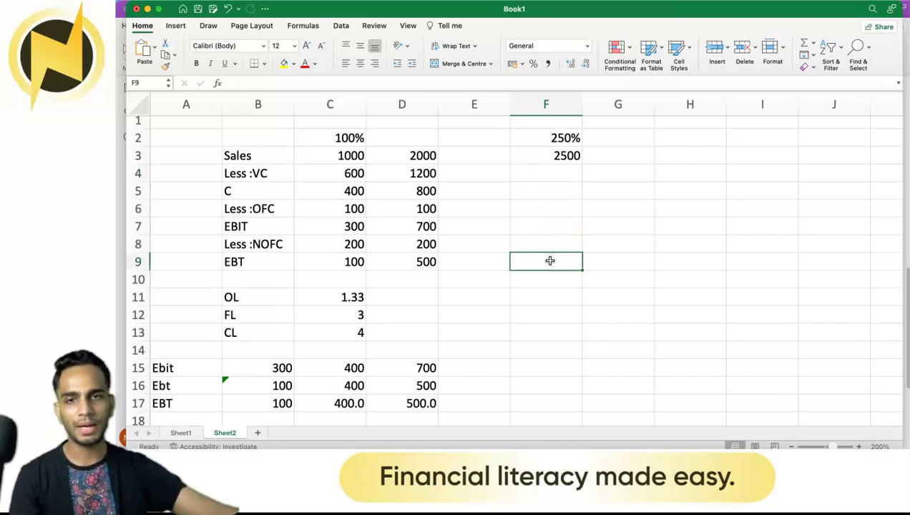
left_click(545, 226)
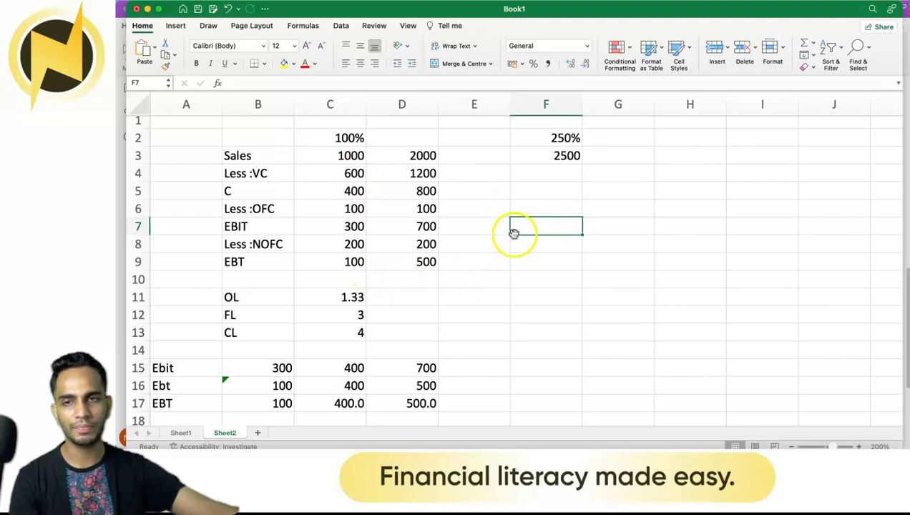
Step: Enter 2.5 in D24 beside the Sales ratio and apply the percentage format to D24 and D25
scroll(439, 239, "down", 10)
left_click(406, 264)
type("2")
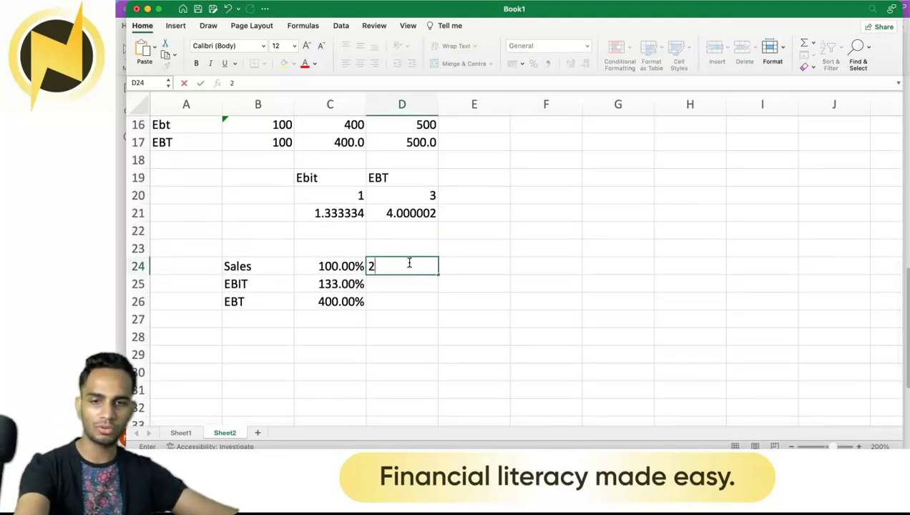
type(".5")
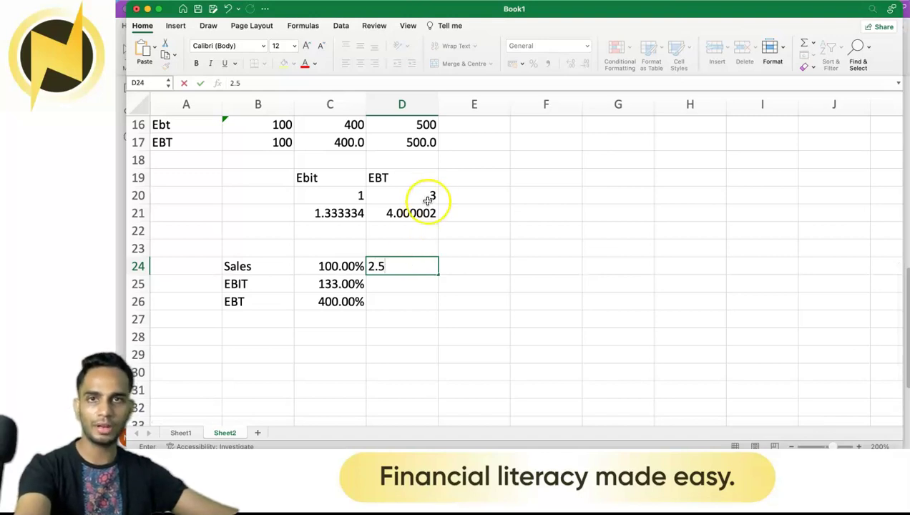
key("Return")
left_click(542, 49)
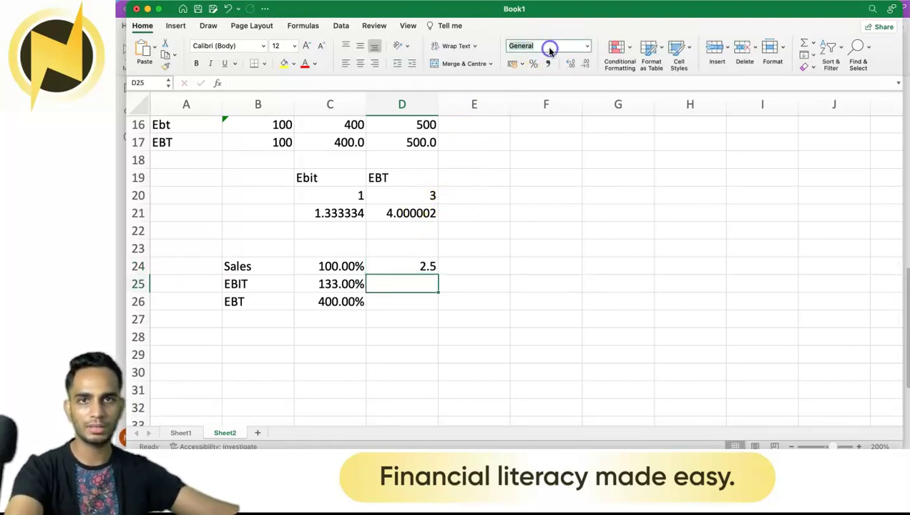
left_click(423, 265)
left_click(533, 63)
left_click(439, 283)
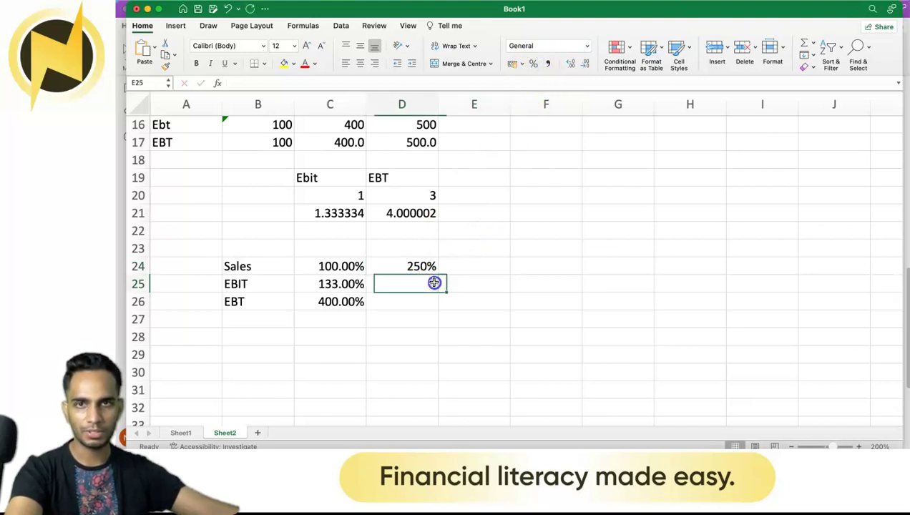
left_click(533, 63)
left_click(418, 305)
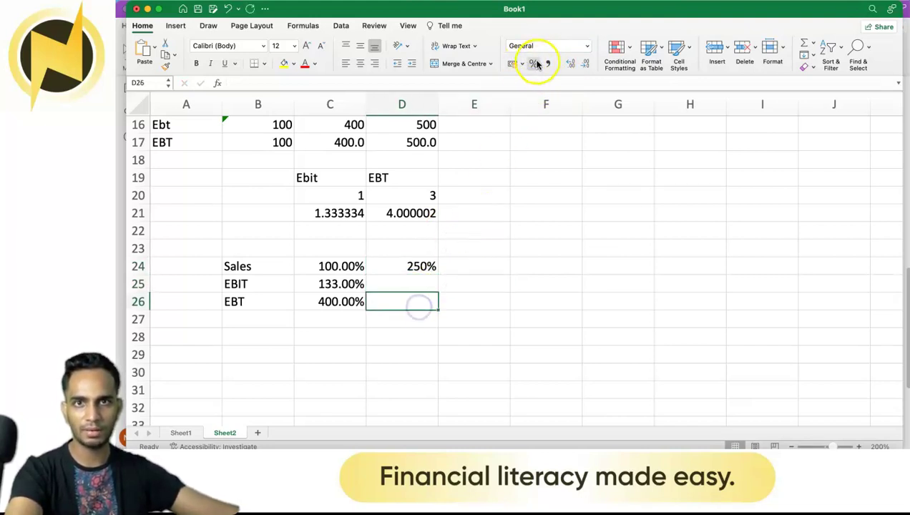
left_click(417, 266)
left_click(418, 284)
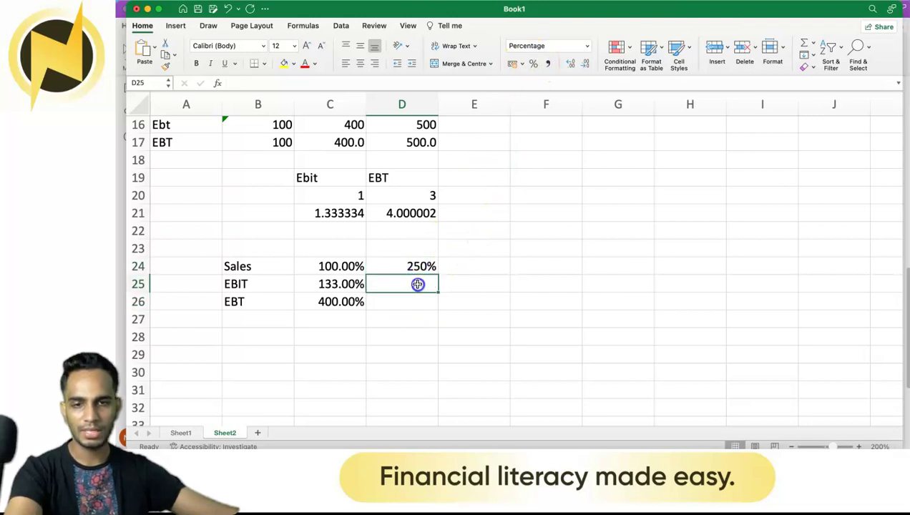
left_click(398, 284)
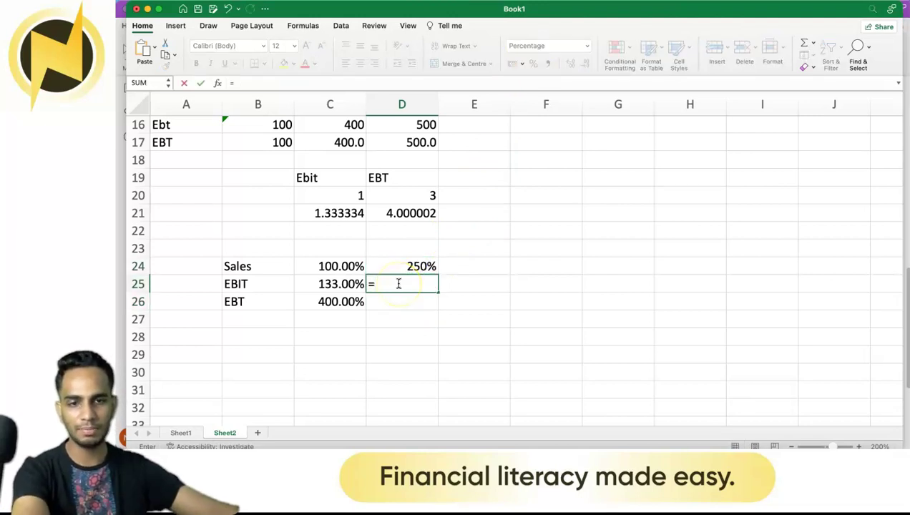
left_click(396, 261)
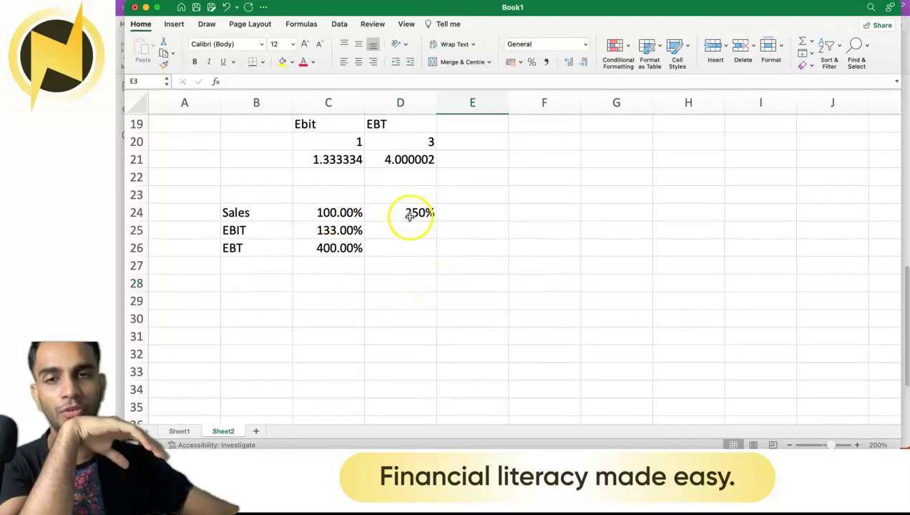
Step: Add the heading Increase by in D23 above the 250% sales figure
left_click(411, 198)
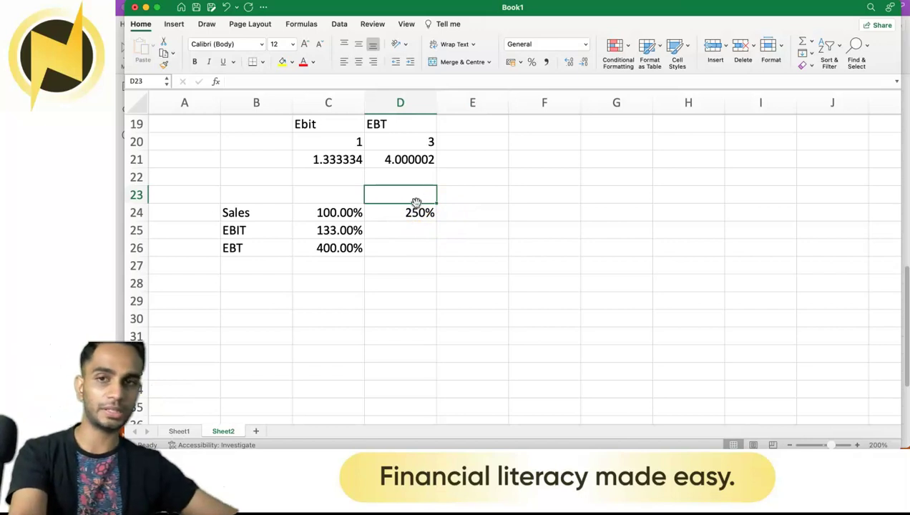
type("In")
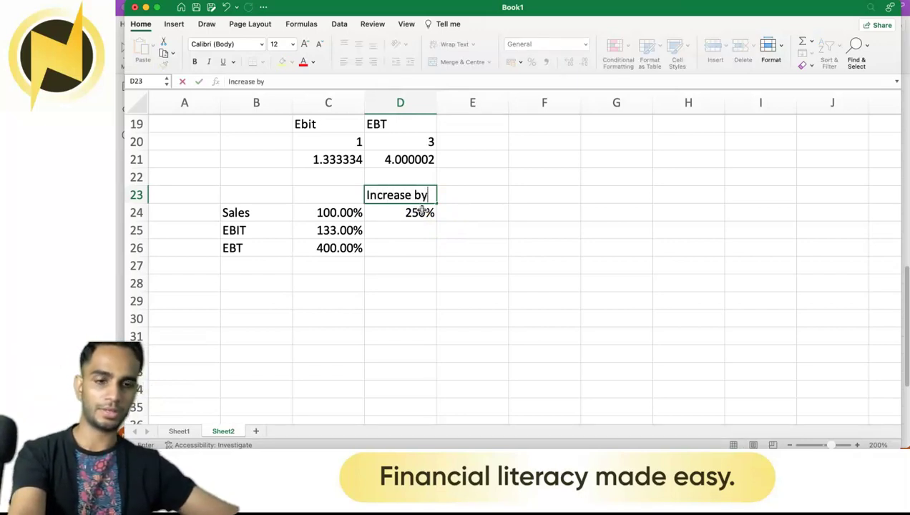
type("crease by")
key("Return")
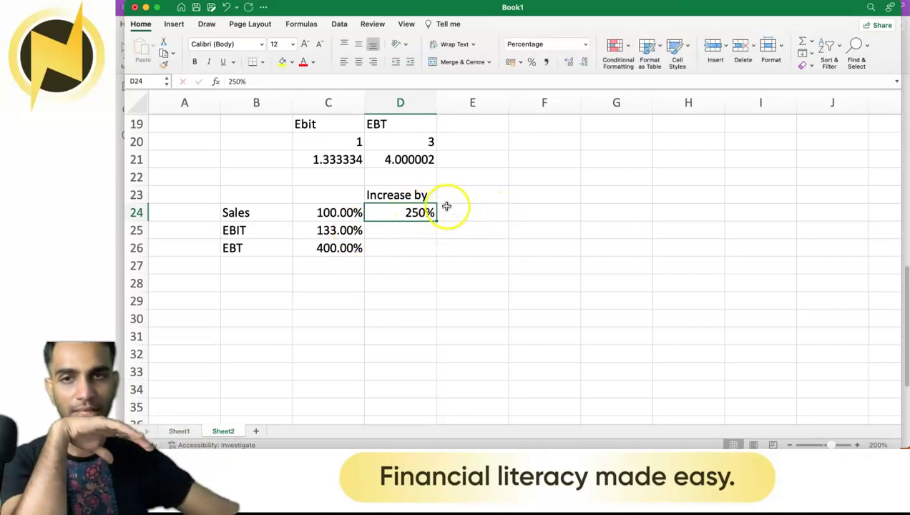
Step: Calculate the sales after a 250% increase in E3 with the formula =1000+(C3*2.5)
scroll(451, 199, "down", 5)
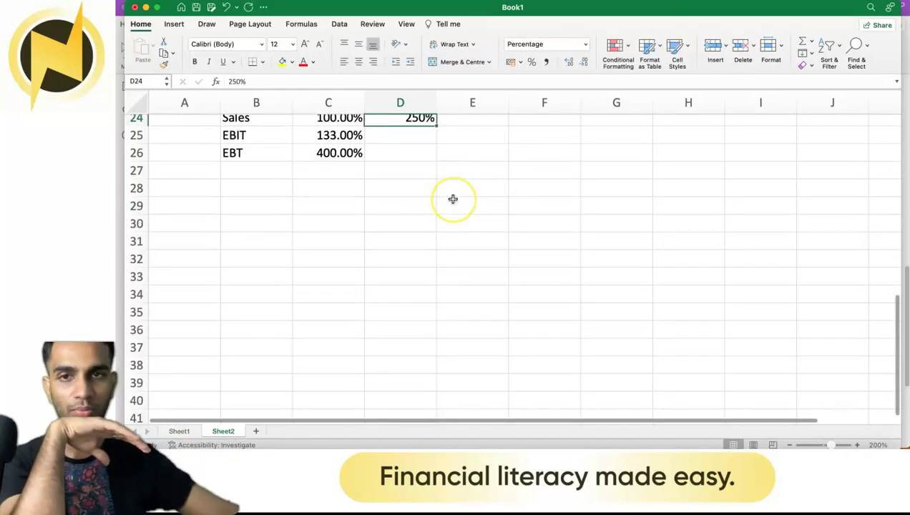
scroll(451, 199, "up", 15)
left_click(457, 147)
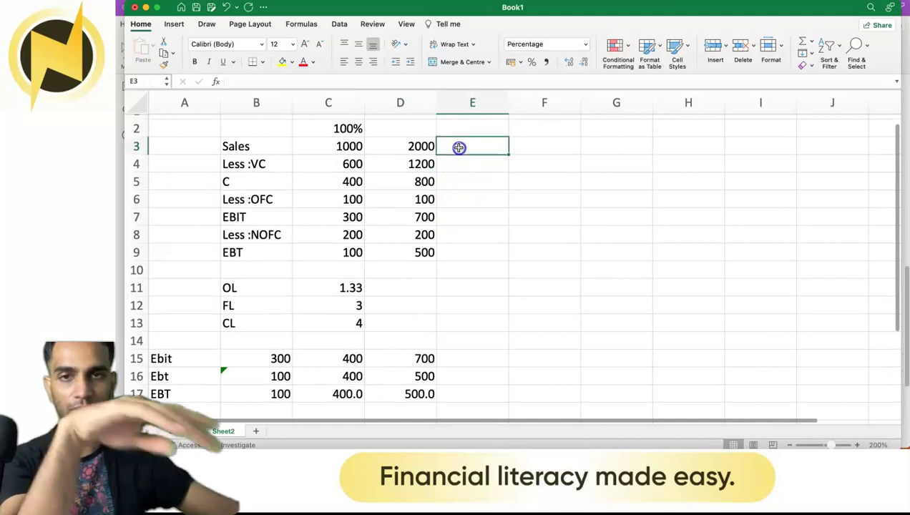
scroll(457, 150, "up", 1)
type("=")
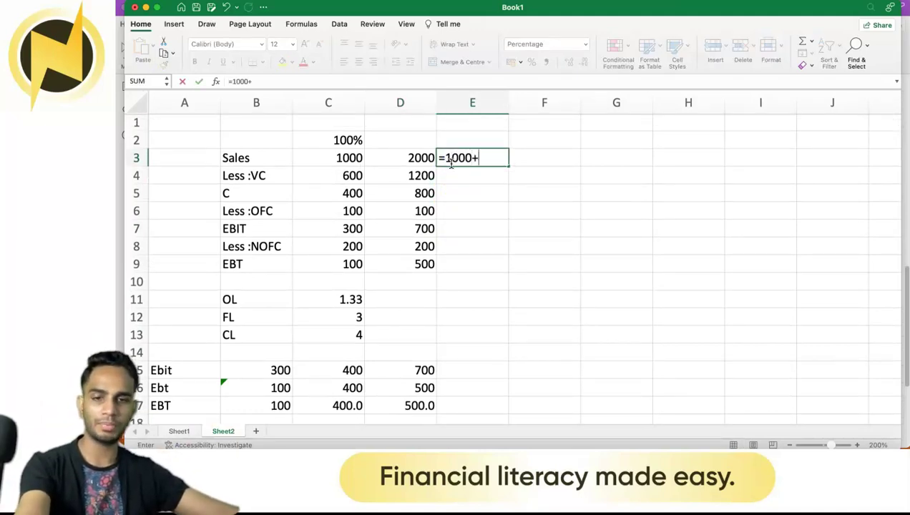
type("1000+")
left_click(452, 164)
type("(")
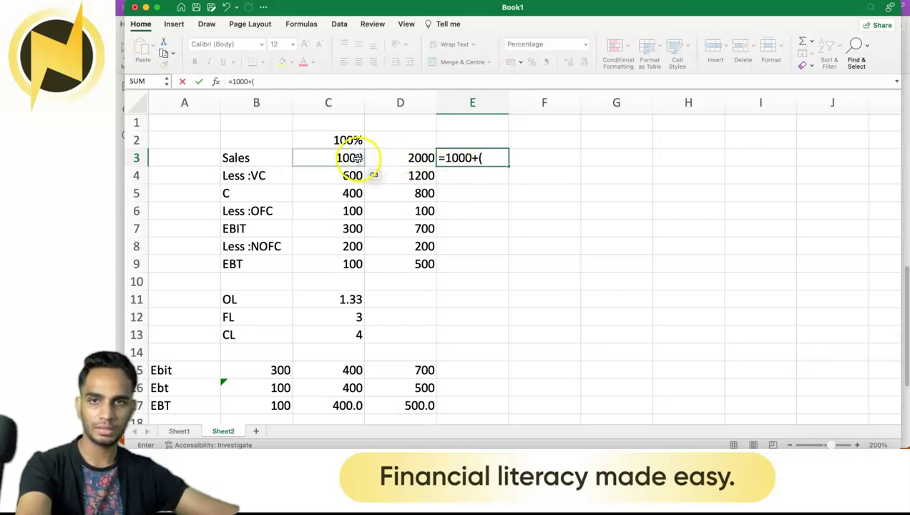
left_click(365, 162)
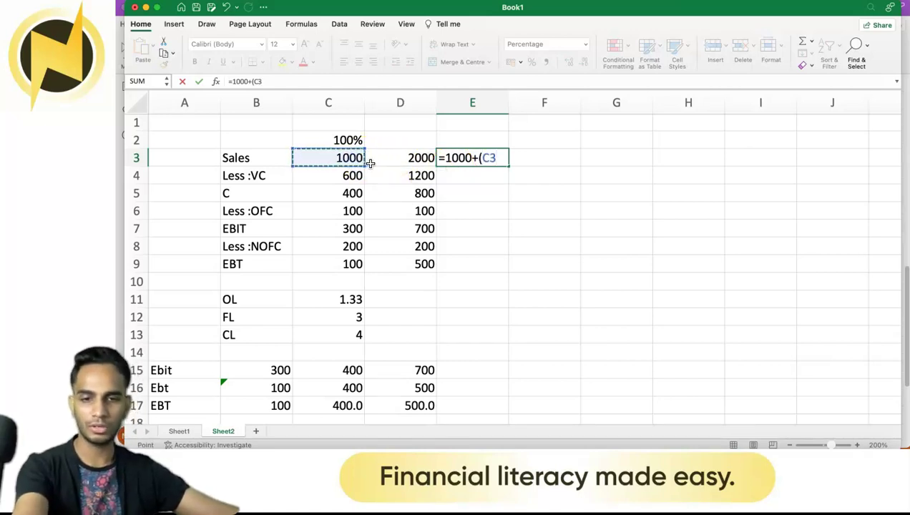
type("*2")
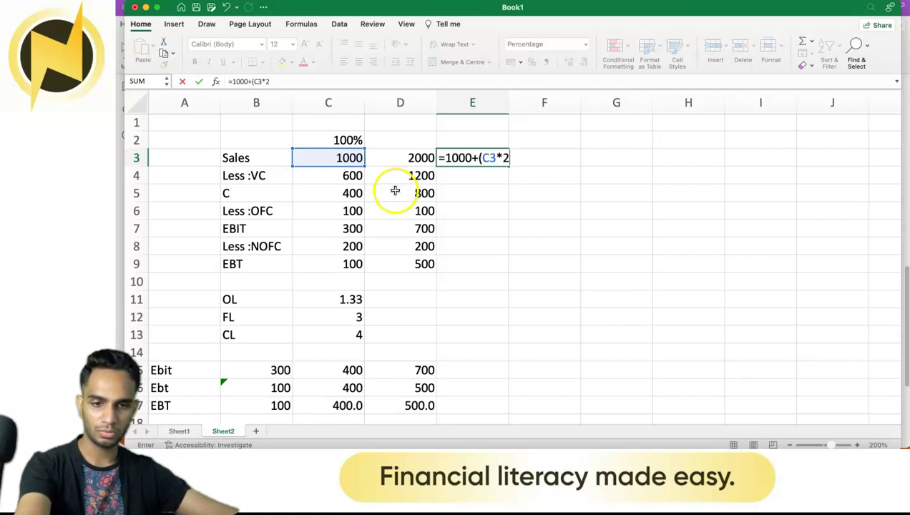
type(".50\\")
key("BackSpace")
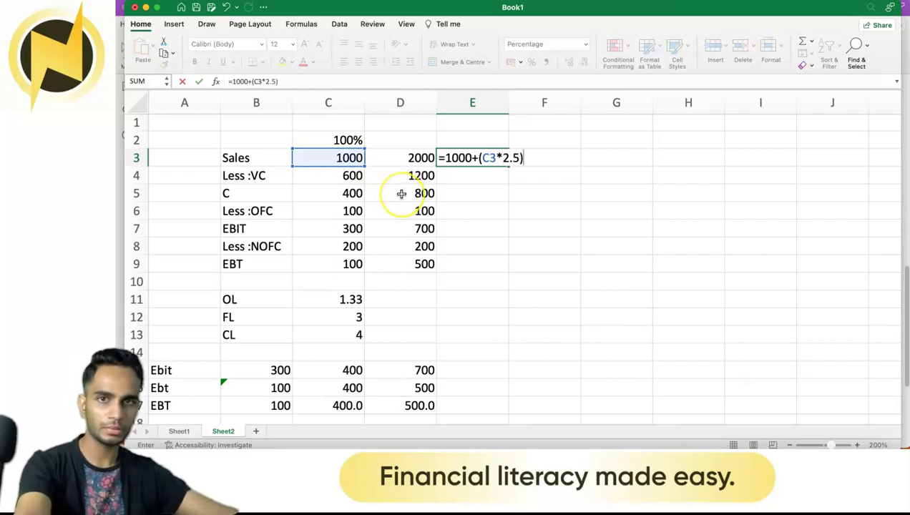
key("Return")
Step: Change the number format of the new sales figure in E3 to General
left_click(498, 156)
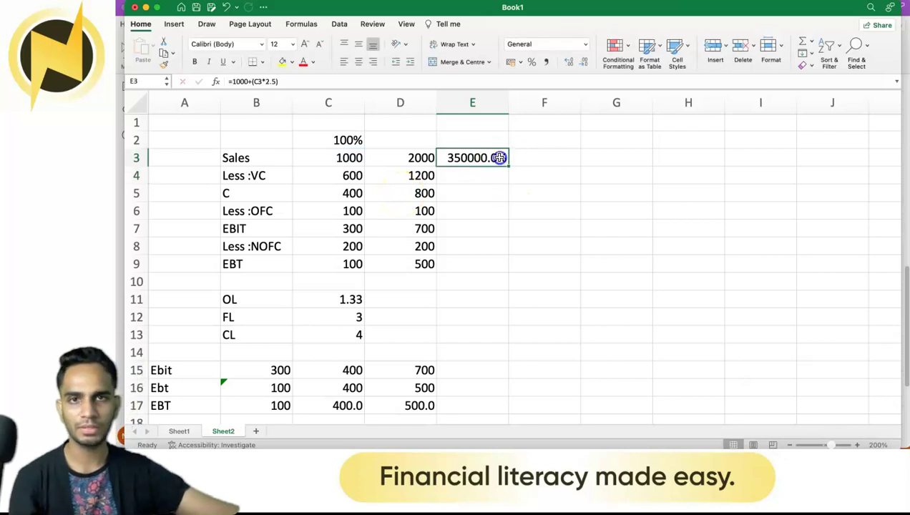
left_click(562, 45)
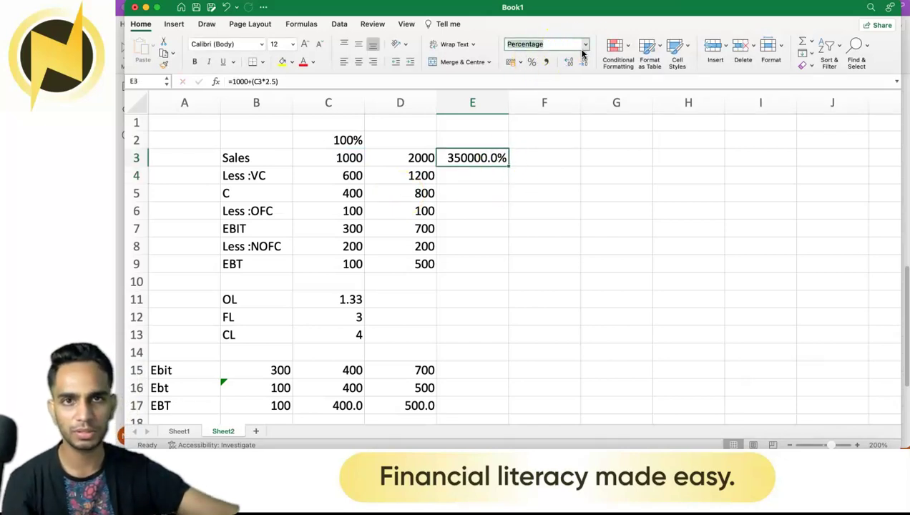
left_click(584, 44)
left_click(576, 63)
left_click(545, 154)
left_click(478, 166)
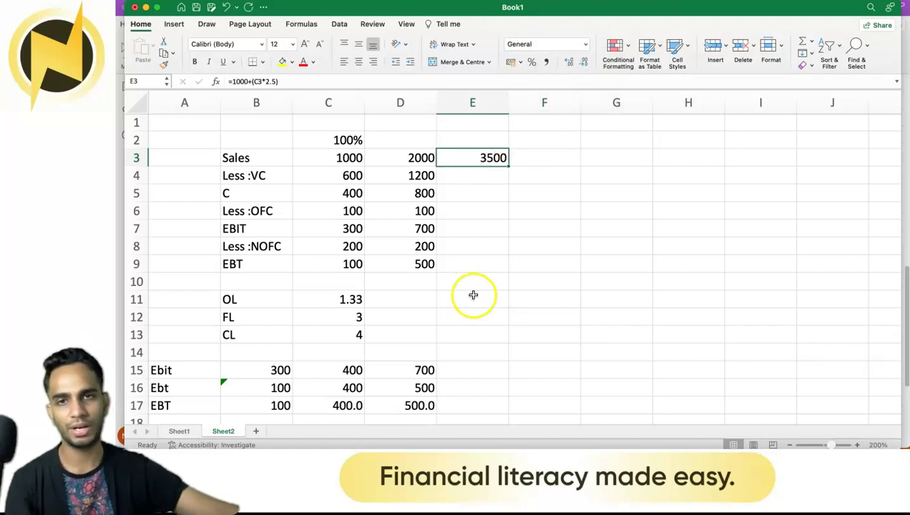
Step: Switch to the OneNote notes and highlight "1 time" in yellow in the statement linking Sales to EBIT
scroll(472, 294, "down", 5)
scroll(472, 294, "down", 1)
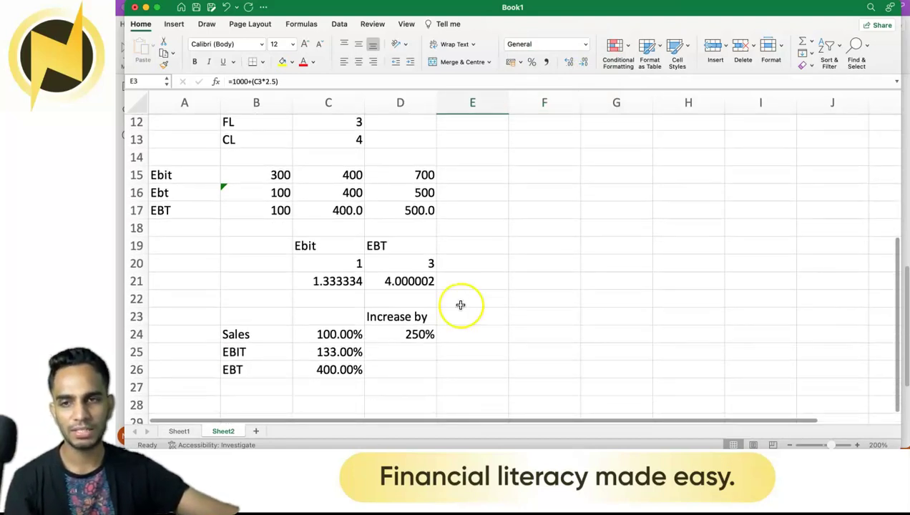
left_click(417, 357)
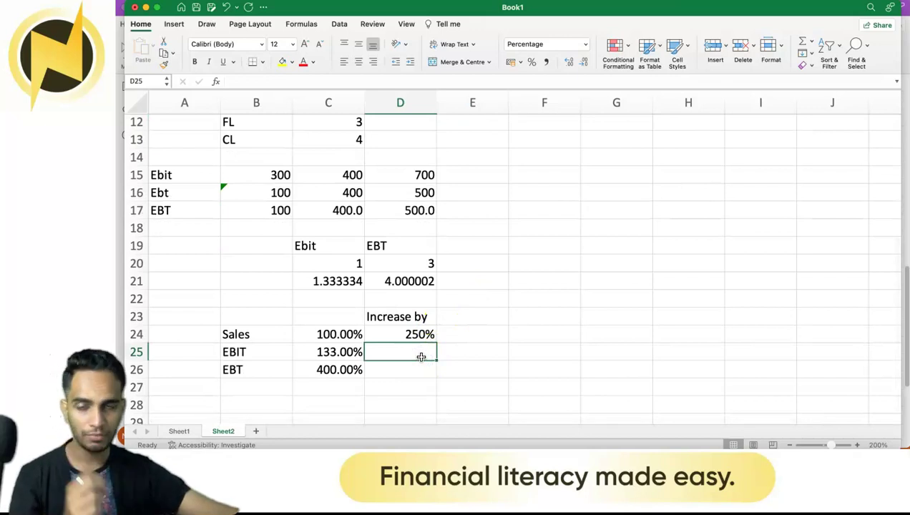
left_click(404, 370)
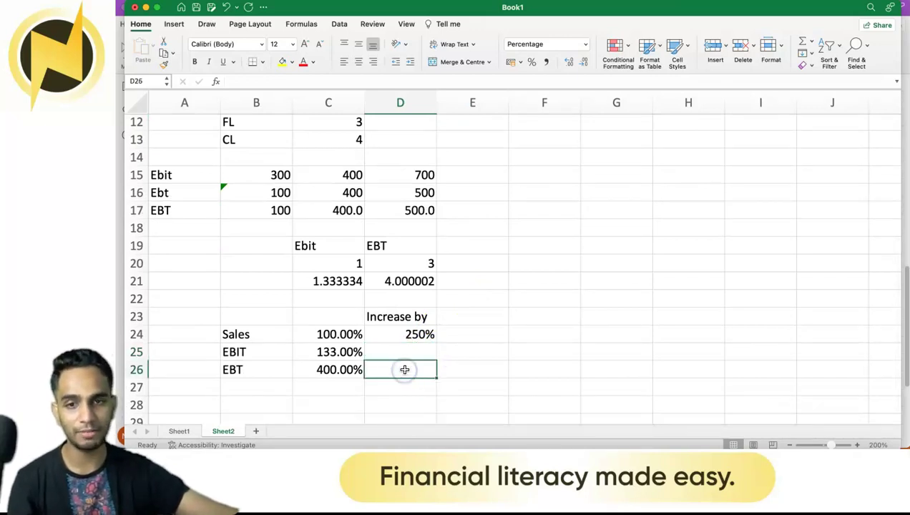
left_click(678, 476)
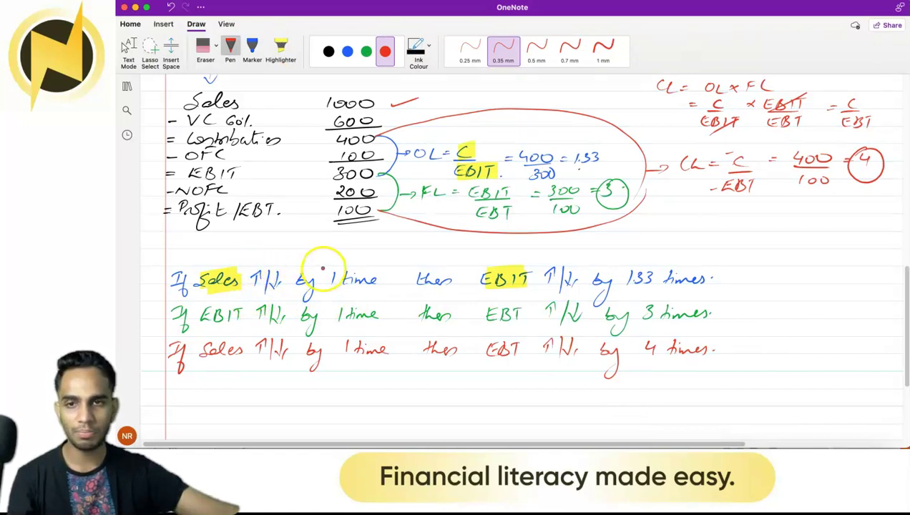
left_click(281, 48)
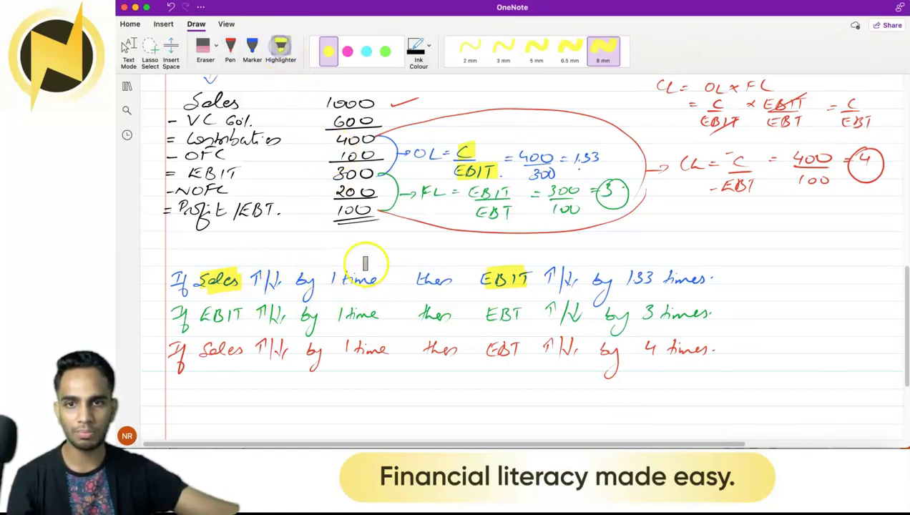
left_click_drag(329, 278, 376, 279)
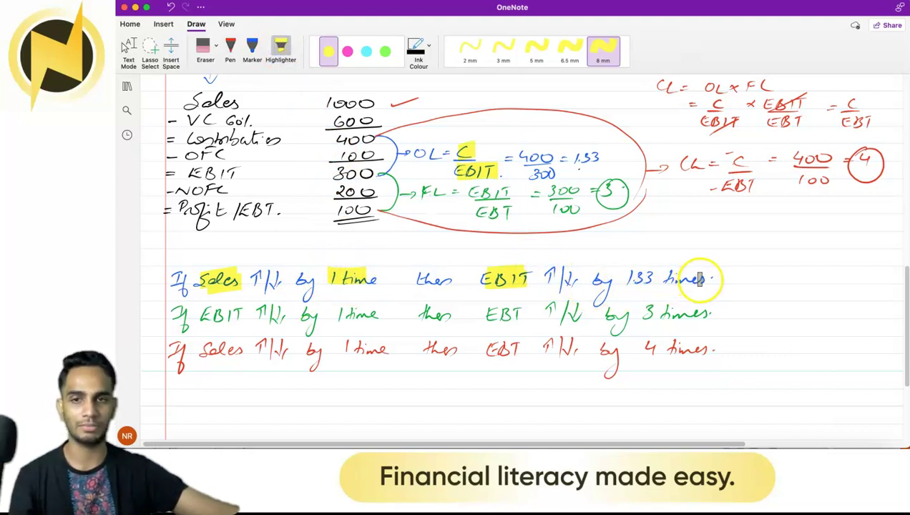
Step: Switch back to Excel and handwrite "S↑ 1, EBIT↑ 1.33" with "250%" and "1.33×250%" below it, beside the ratio tables
left_click(690, 497)
left_click(422, 334)
left_click(422, 354)
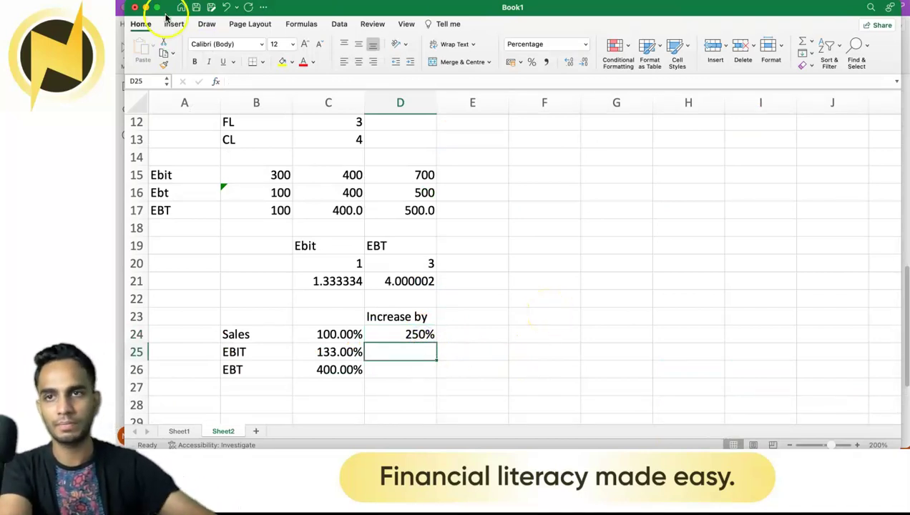
left_click(206, 24)
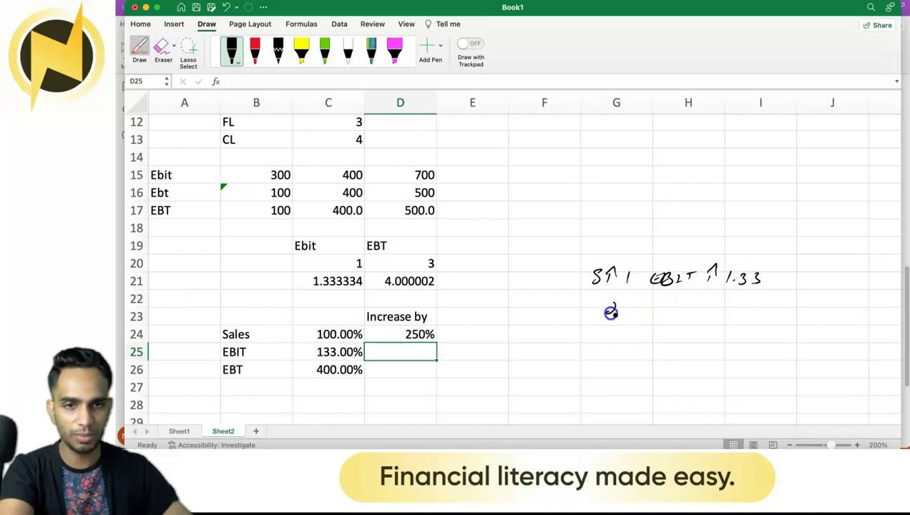
left_click_drag(632, 317, 631, 321)
left_click(644, 320)
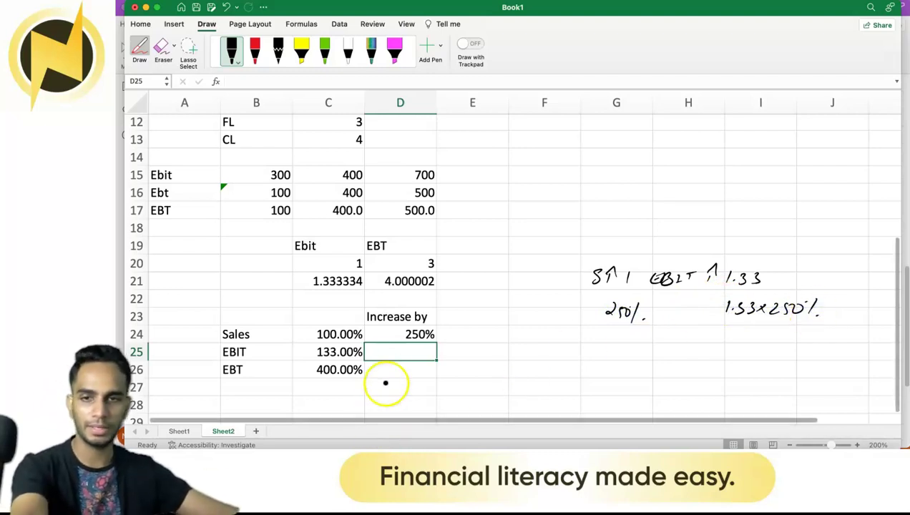
Step: Calculate the EBIT increase in D25 with the formula =D24*C11
type("=")
left_click(390, 337)
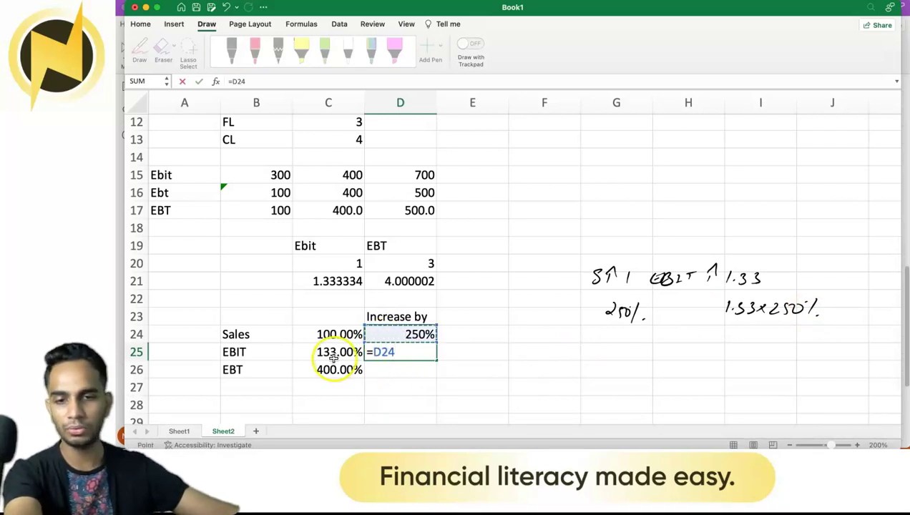
type("*")
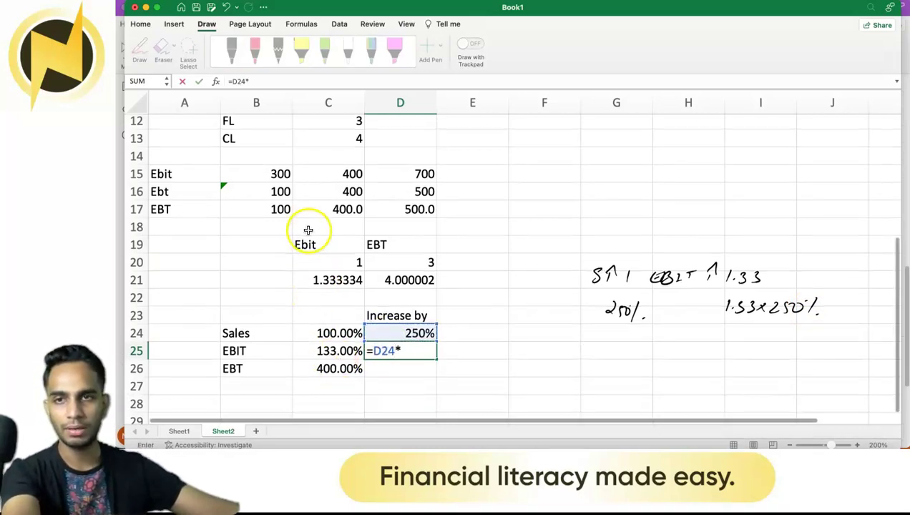
scroll(325, 207, "up", 3)
left_click(342, 157)
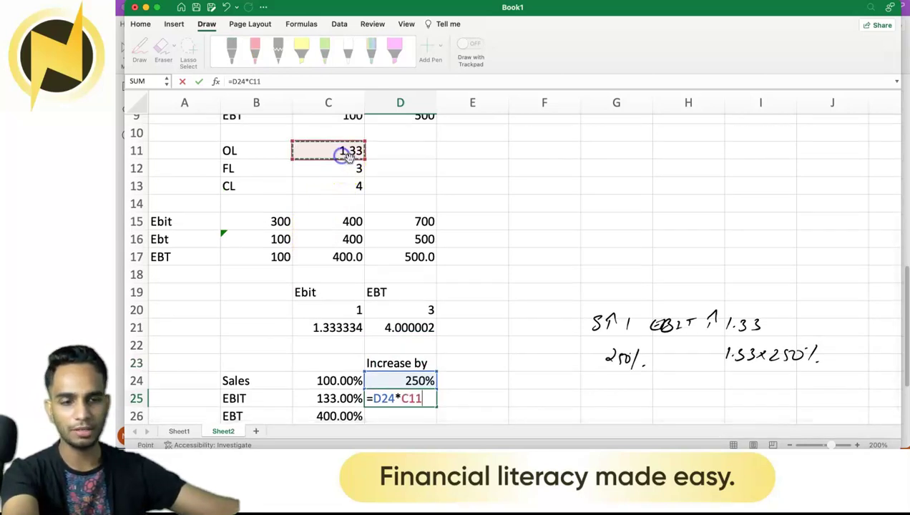
key("Return")
Step: Switch to the OneNote notes and highlight "1 time" and "by 3 times" in the statement linking EBIT to EBT
scroll(429, 322, "down", 1)
scroll(427, 345, "down", 1)
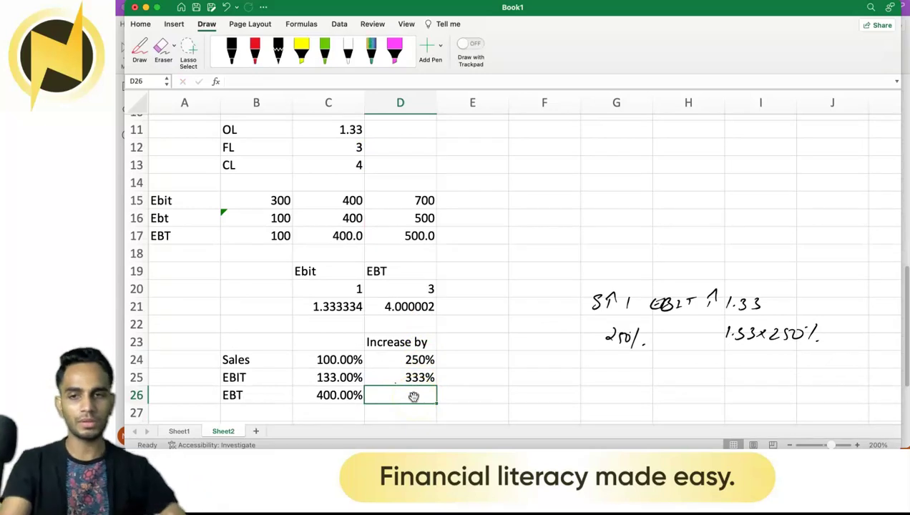
scroll(413, 397, "down", 6)
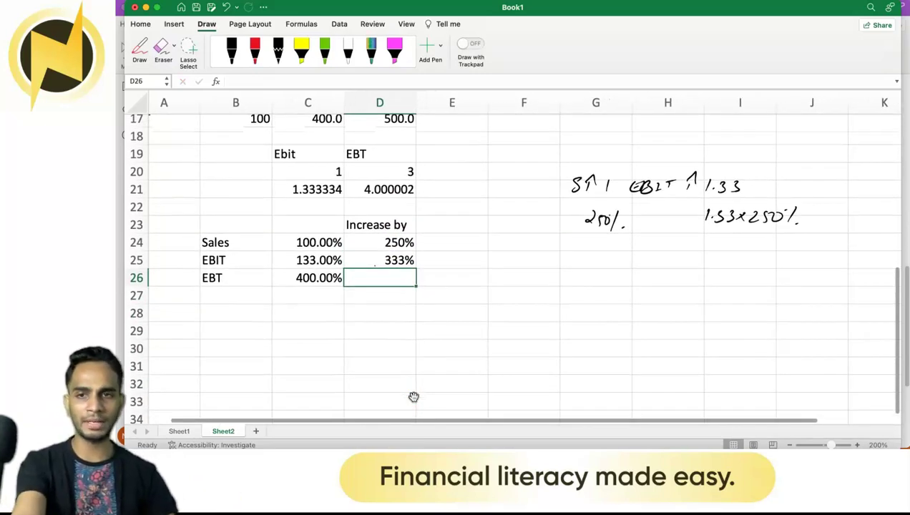
key("super+Tab")
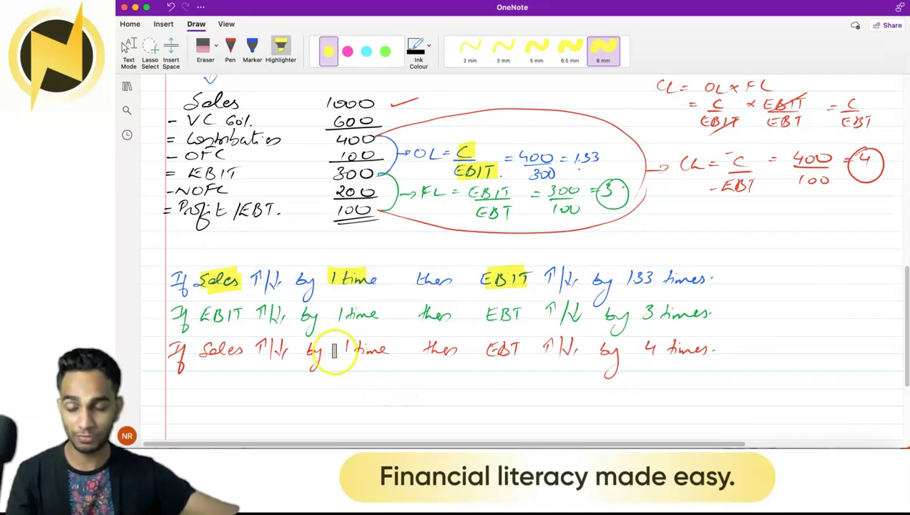
left_click_drag(336, 315, 367, 317)
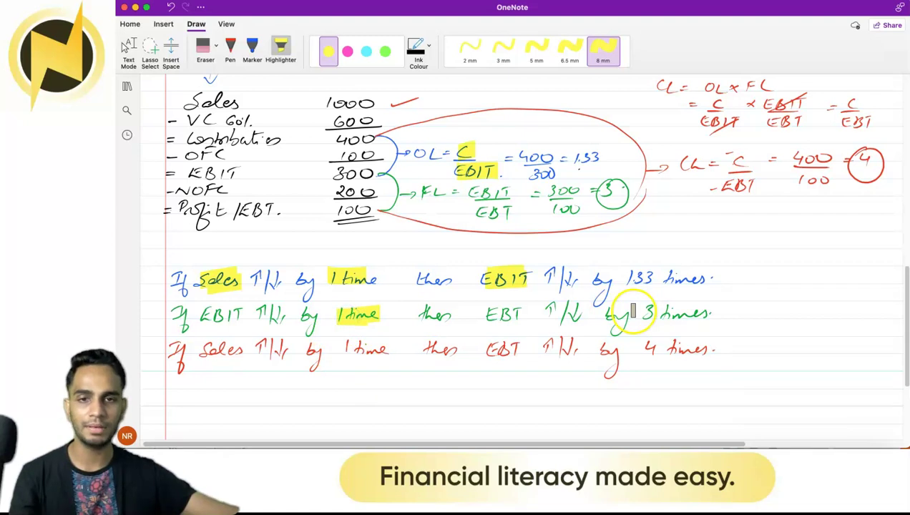
left_click_drag(606, 315, 729, 308)
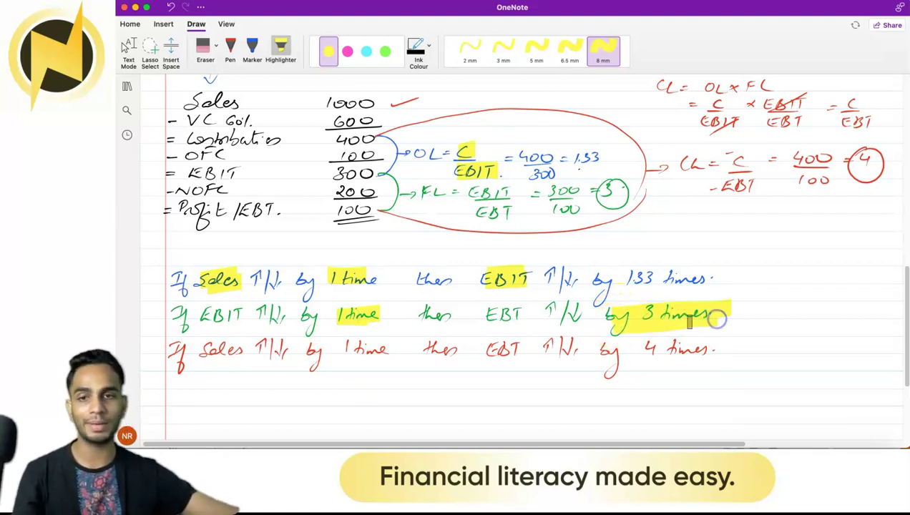
Step: Switch back to Excel and handwrite "EBIT↑ 1, EBT↑ 3" and "↑ 333%" in black beneath the sales notes, adding "= 333%" after 1.33×250%
key("super+Tab")
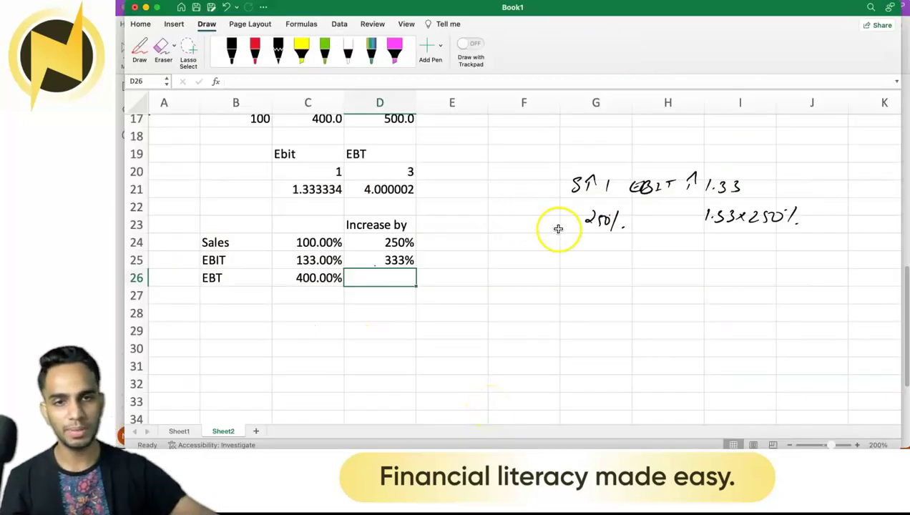
left_click(231, 50)
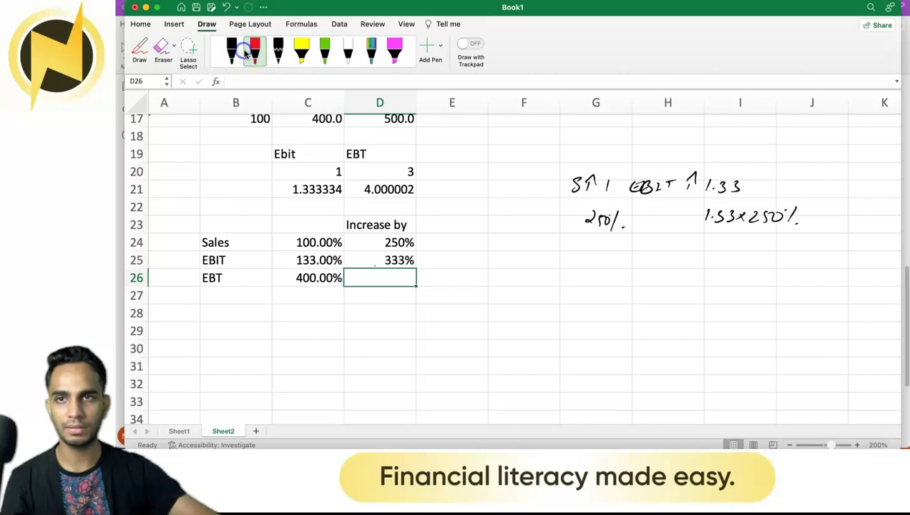
mouse_move(594, 259)
left_mouse_down()
mouse_move(600, 268)
mouse_move(654, 259)
mouse_move(661, 271)
left_mouse_up()
left_click_drag(723, 260, 724, 267)
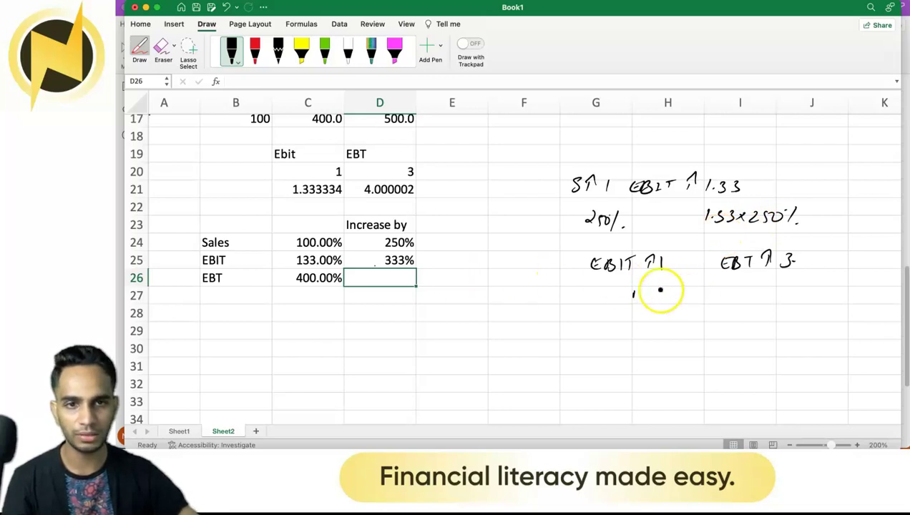
left_click_drag(631, 289, 627, 302)
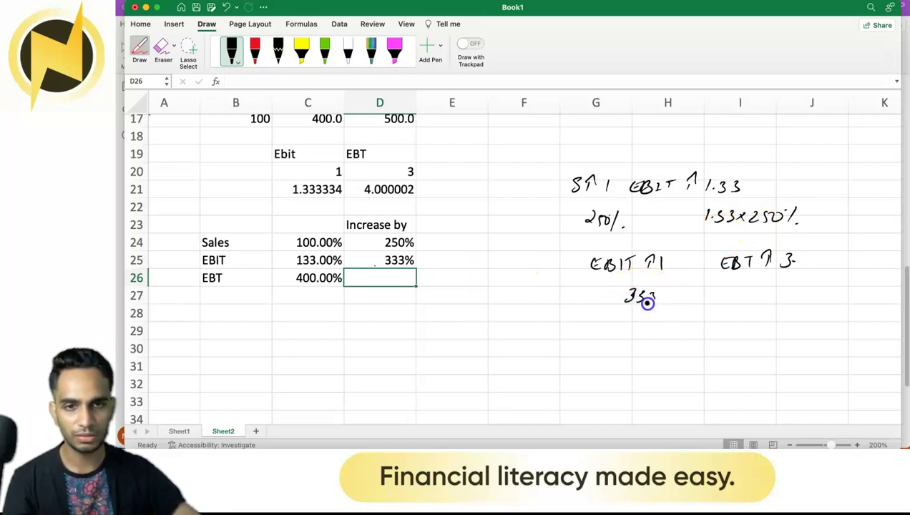
left_click_drag(611, 303, 608, 290)
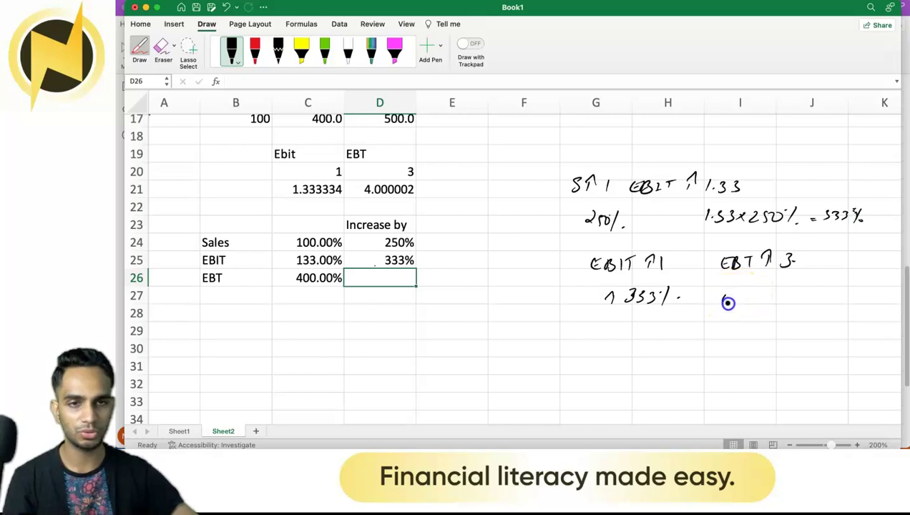
Step: Handwrite EBT as 3 times the EBIT percentage and circle the 3 and the 333% in the notes
left_click_drag(737, 295, 748, 304)
mouse_move(787, 248)
left_mouse_down()
mouse_move(779, 251)
mouse_move(787, 247)
left_mouse_up()
left_click_drag(666, 282, 666, 283)
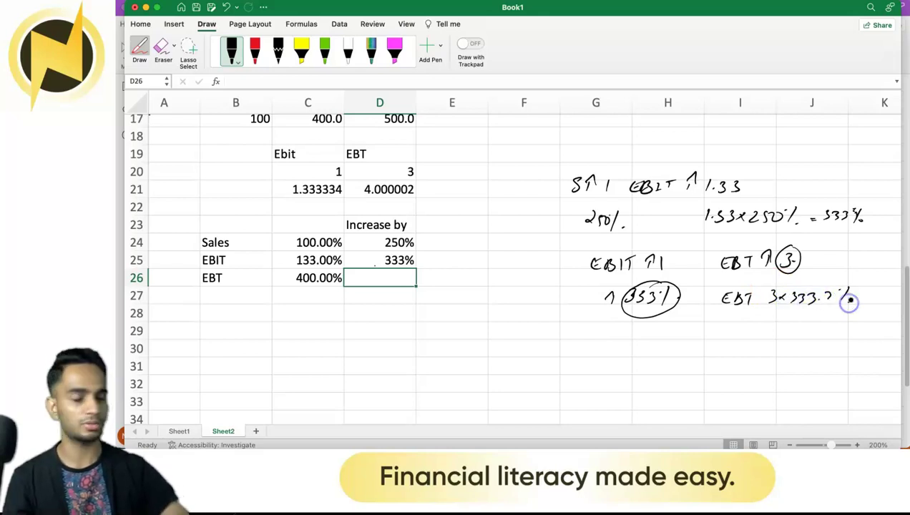
Step: Calculate the EBT increase in D26 with the formula =D25*3
key("Escape")
left_click(386, 278)
type("=")
left_click(402, 260)
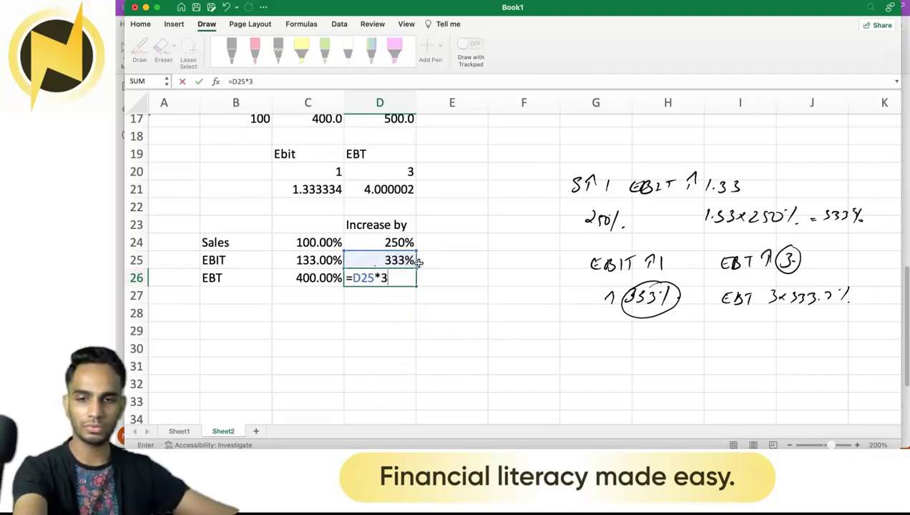
key("Return")
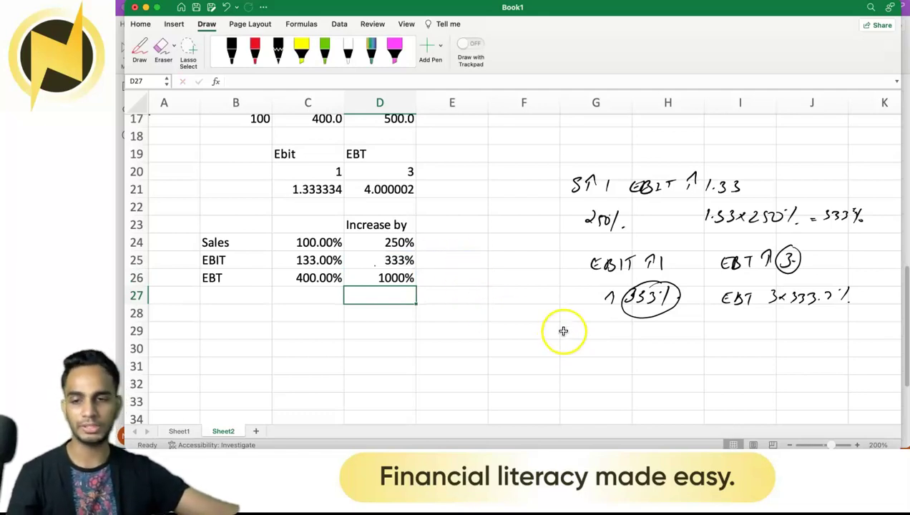
Step: Switch to the OneNote notes and highlight "1 time" and "4 times" in the statement linking Sales to EBT
key("super+Tab")
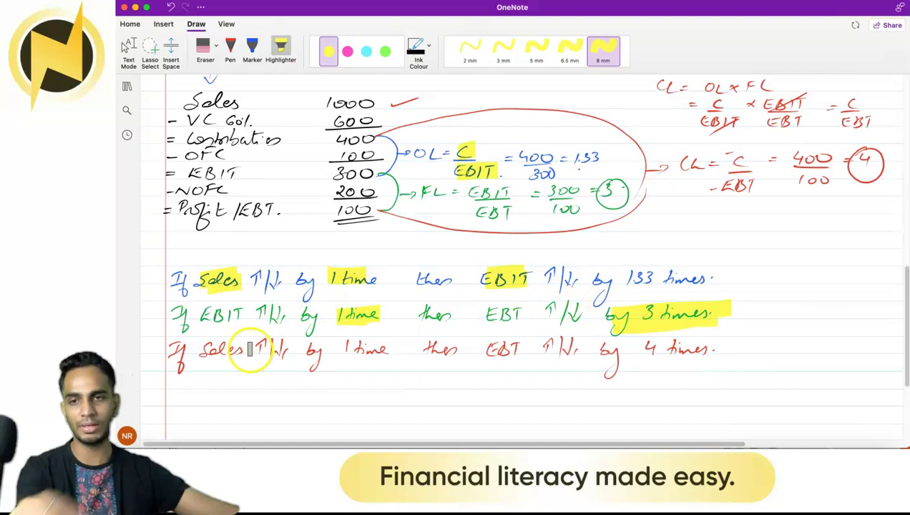
left_click_drag(348, 348, 446, 352)
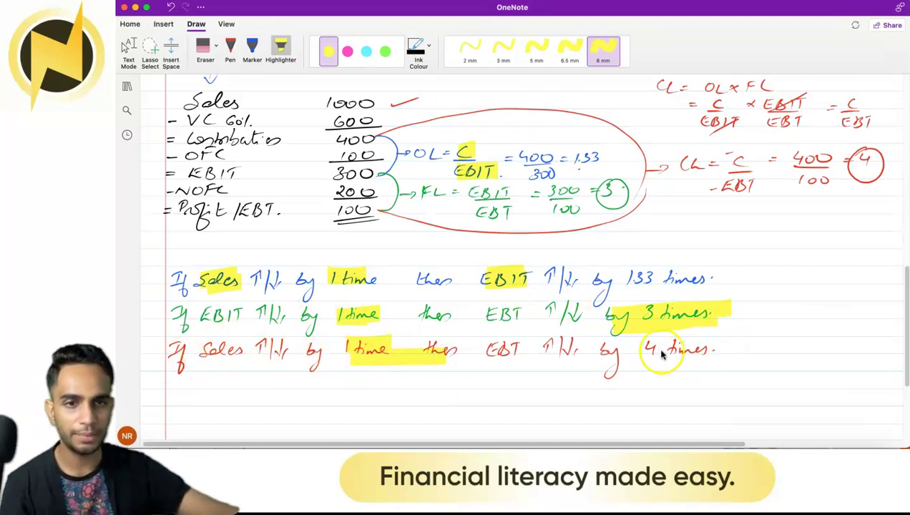
mouse_move(642, 350)
left_mouse_down()
mouse_move(703, 347)
mouse_move(726, 361)
mouse_move(683, 359)
left_mouse_up()
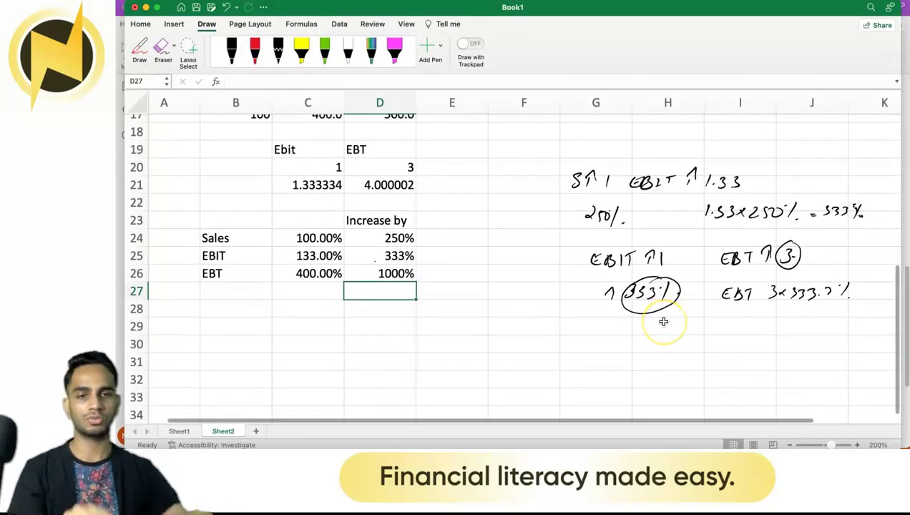
Step: Switch back to Excel and handwrite "S↑ 1, EBT↑ 4" in black beneath the EBT notes
left_click(238, 53)
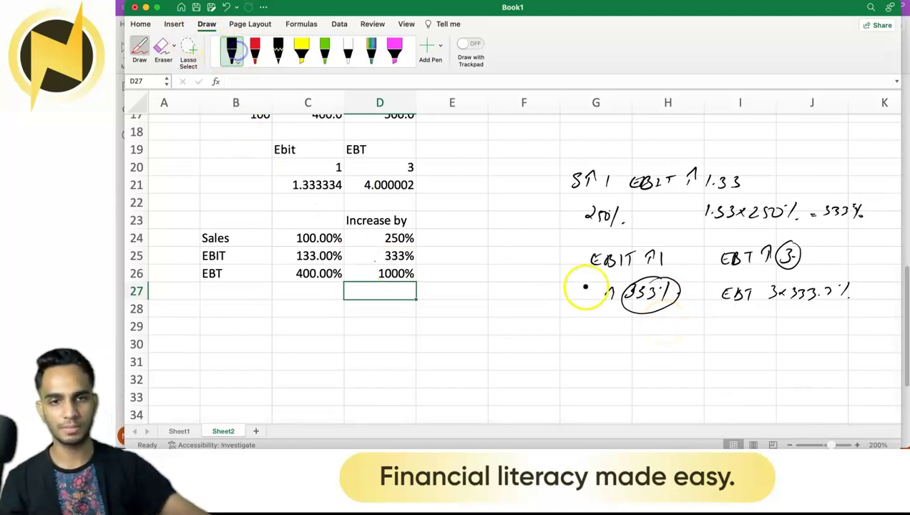
mouse_move(604, 332)
left_mouse_down()
mouse_move(598, 343)
mouse_move(643, 343)
left_mouse_up()
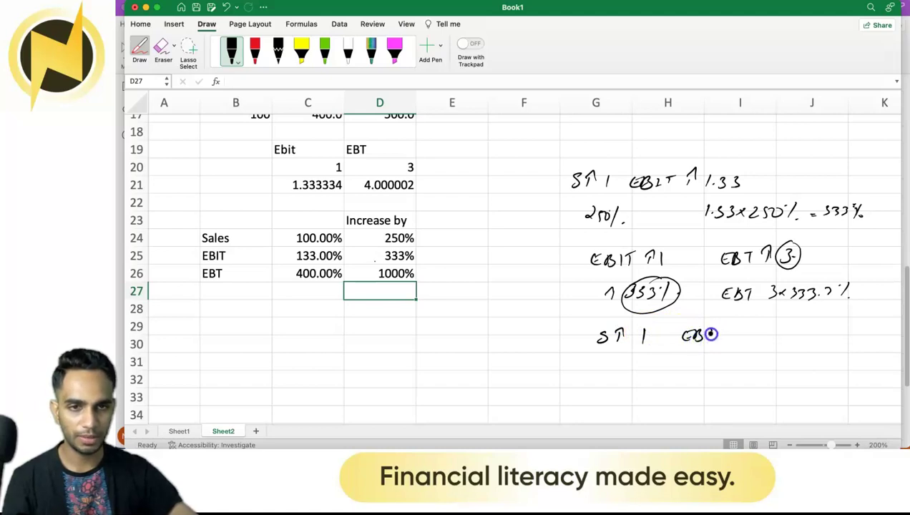
left_click_drag(727, 328, 722, 329)
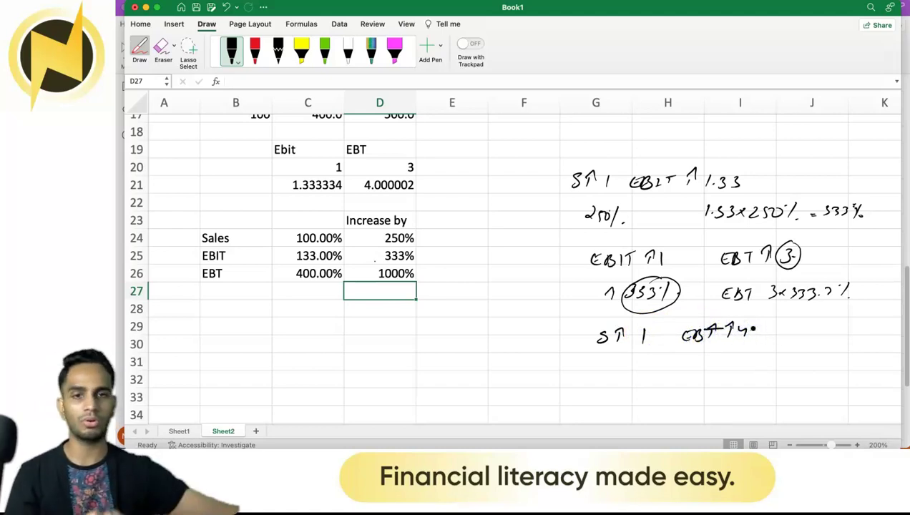
Step: Handwrite "S↑ 250%, EBT↑ 1000%" below, circle the 4 and the 250%, and tick the EBT increase in D26
scroll(644, 347, "down", 3)
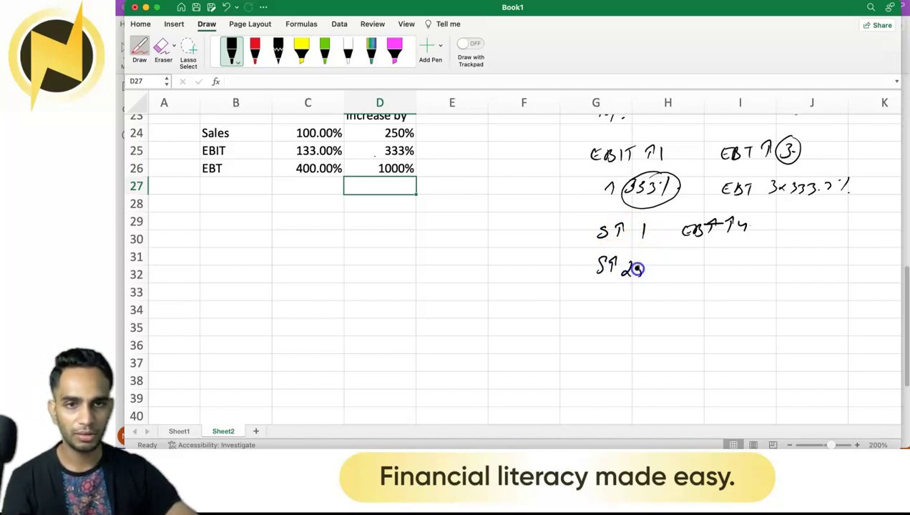
left_click(673, 276)
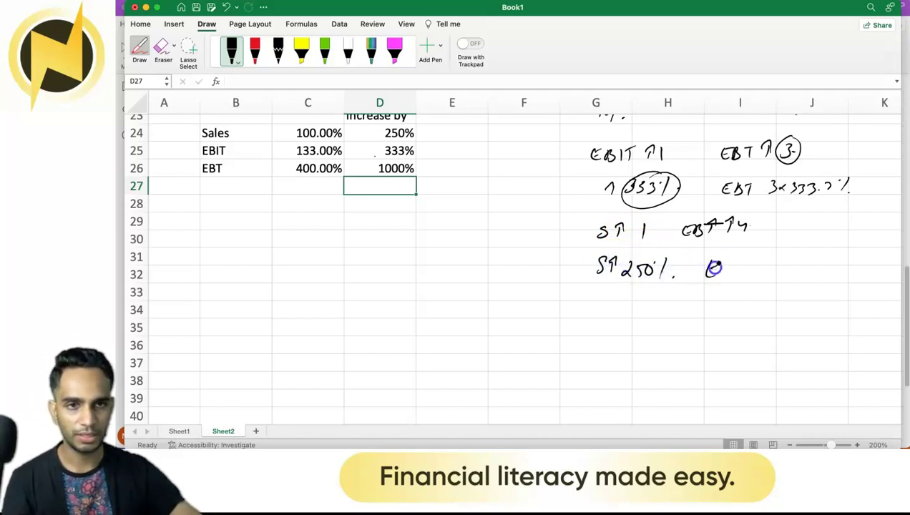
mouse_move(725, 259)
left_mouse_down()
mouse_move(736, 277)
mouse_move(767, 260)
left_mouse_up()
left_click(714, 238)
left_click_drag(750, 214, 749, 214)
left_click_drag(650, 250, 656, 250)
left_click_drag(787, 272, 794, 263)
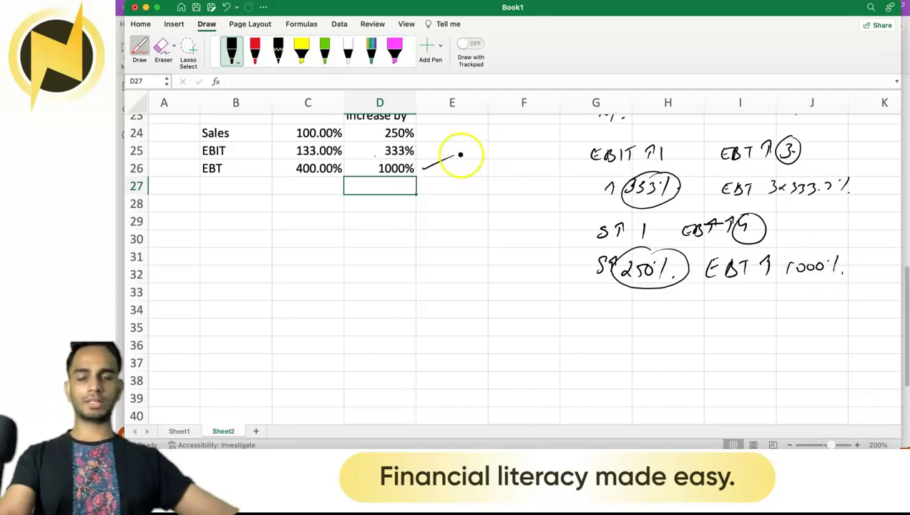
Step: Fill the variable cost and contribution formulas from D4 and D5 across to column E for sales of 3500
scroll(445, 214, "up", 10)
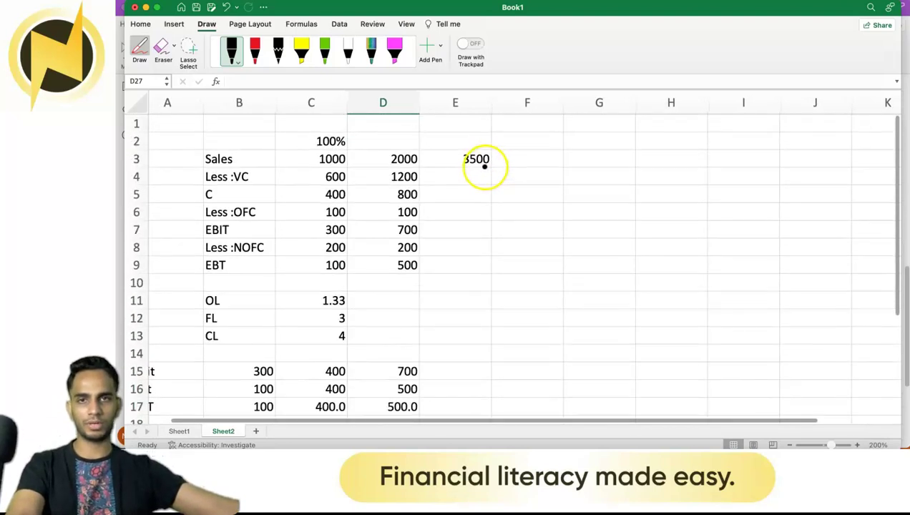
scroll(472, 169, "down", 1)
left_click(465, 150)
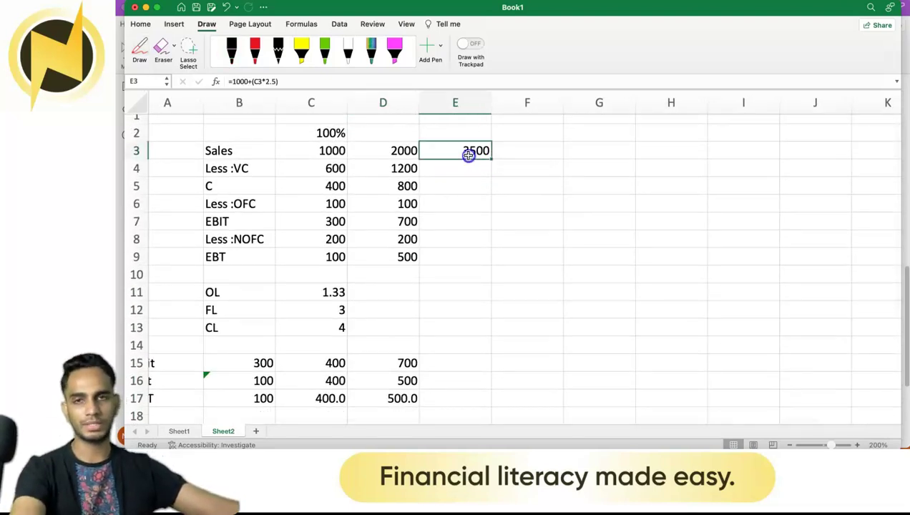
left_click(406, 169)
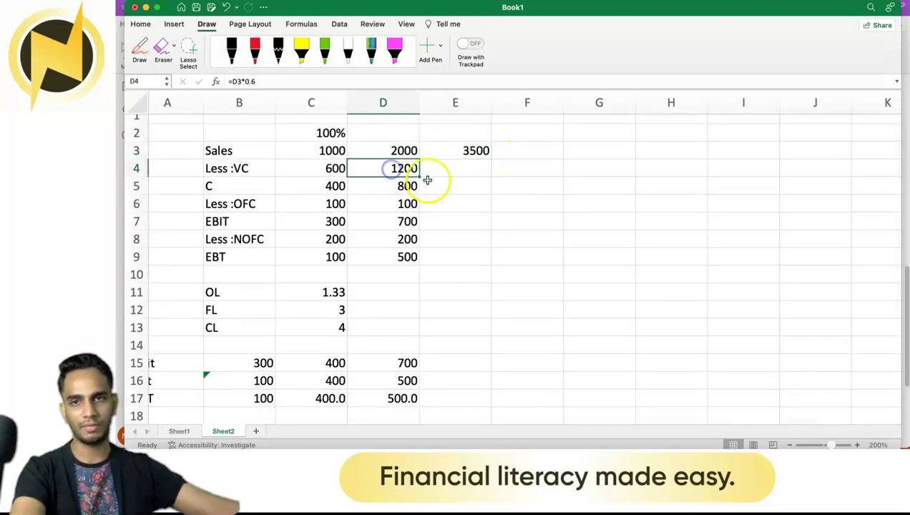
left_click_drag(419, 177, 468, 177)
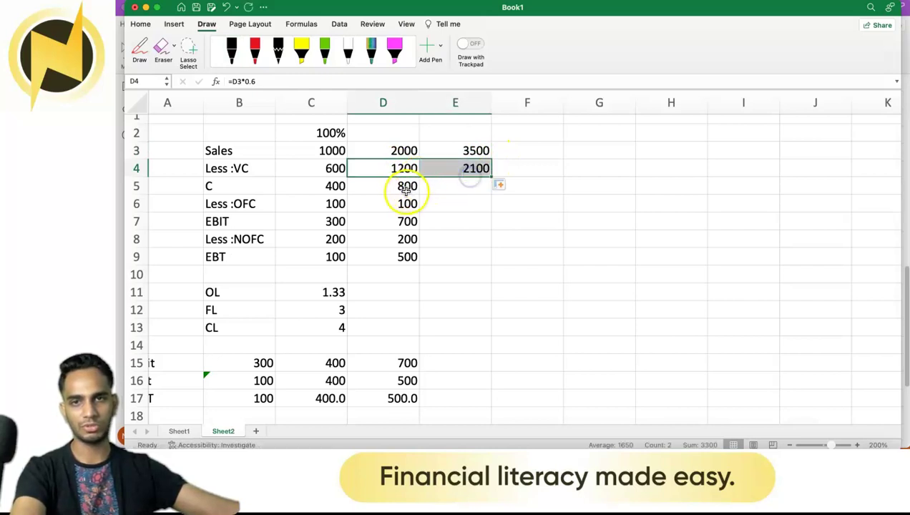
left_click(400, 189)
left_click_drag(419, 194, 467, 198)
Step: Copy the OFC value and the EBIT formula from D6 and D7 across to column E
left_click(407, 205)
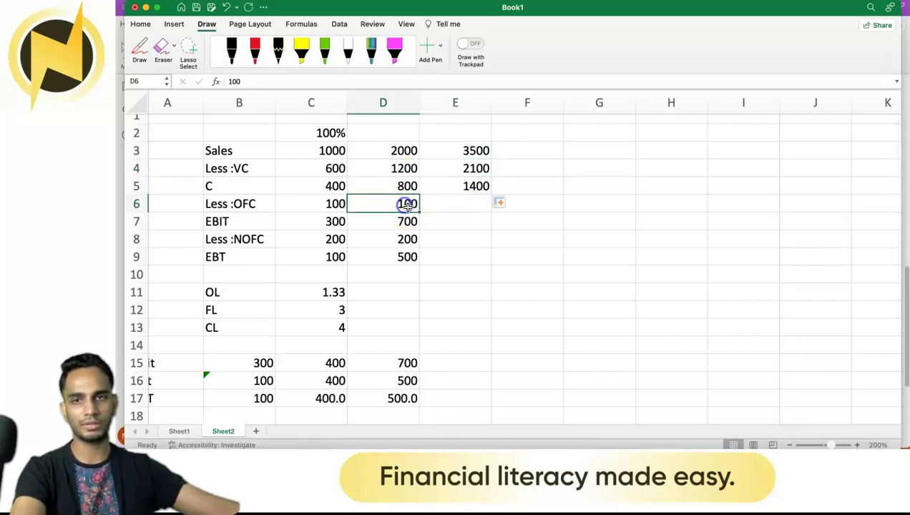
left_click_drag(417, 214, 476, 212)
left_click(397, 204)
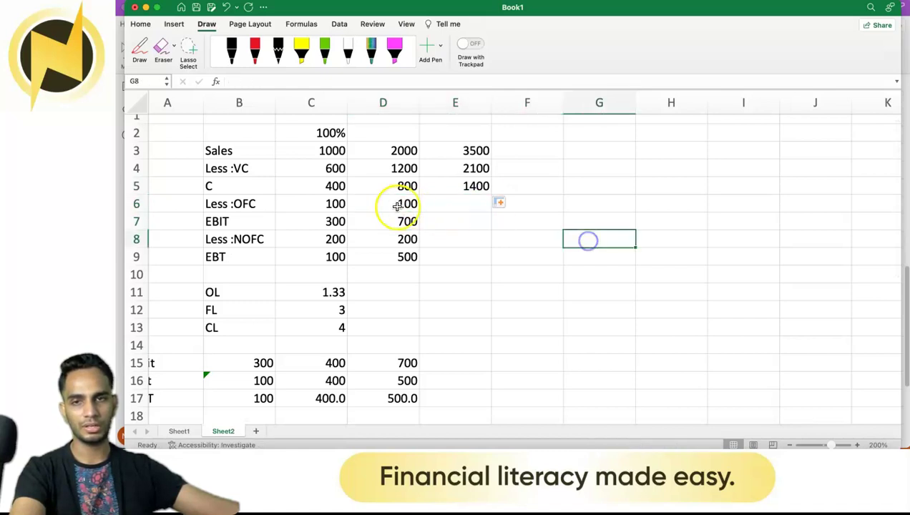
left_click_drag(419, 212, 468, 210)
left_click(402, 224)
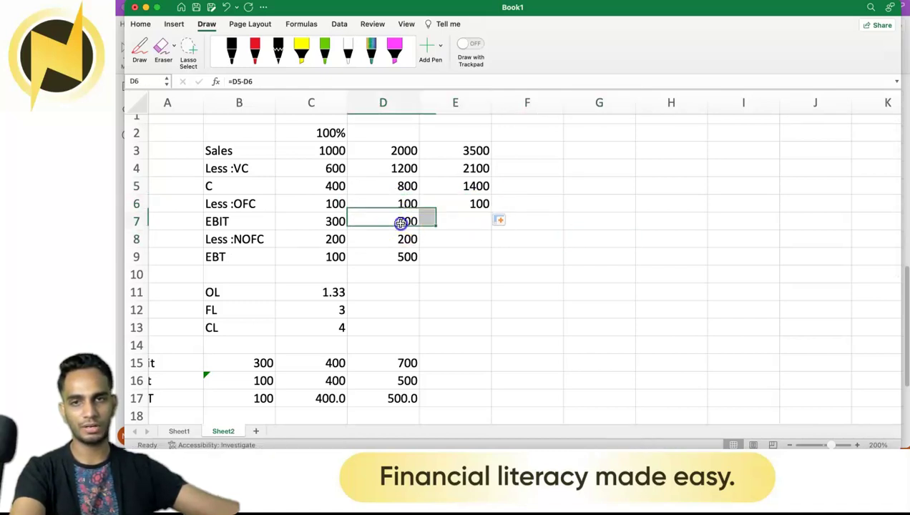
left_click_drag(423, 229, 469, 229)
left_click(612, 238)
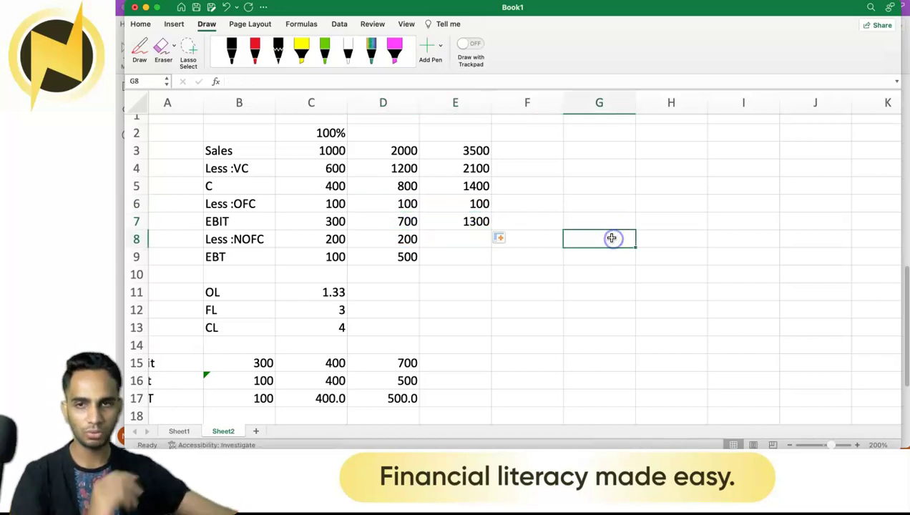
Step: Compare the original EBIT in C7 with the new EBIT in E7 and check the predicted EBIT increase in D25
left_click(328, 224)
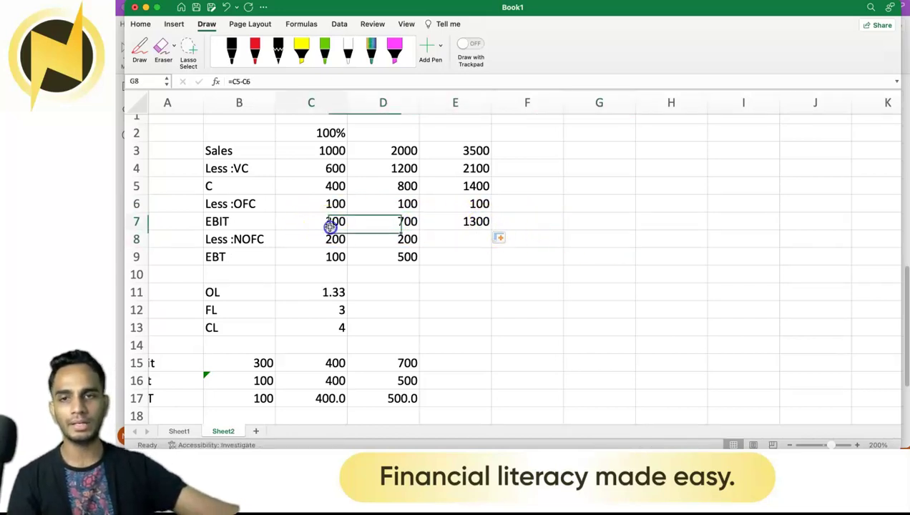
left_click(464, 221)
left_click(325, 219)
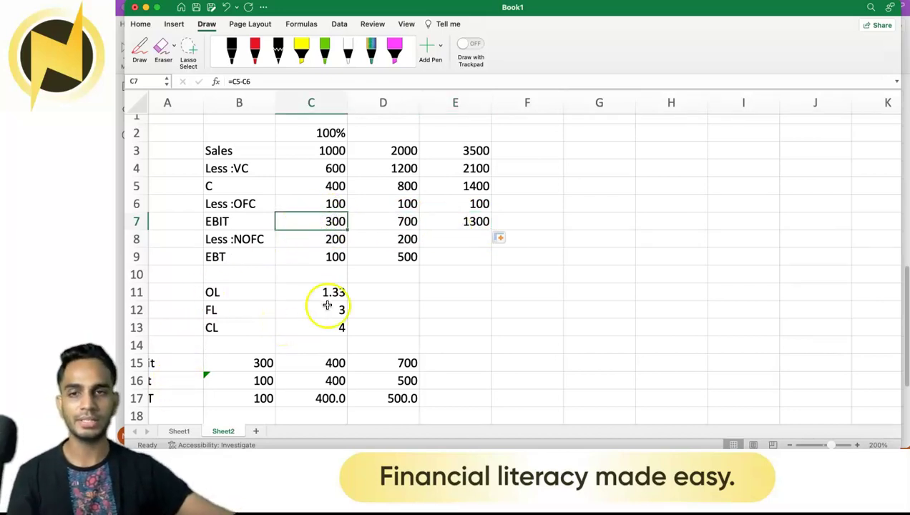
scroll(330, 304, "down", 10)
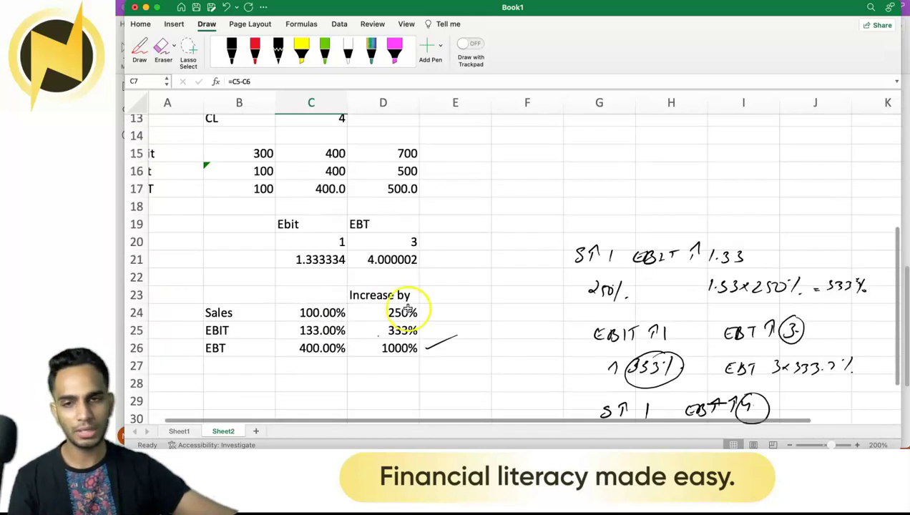
left_click(405, 329)
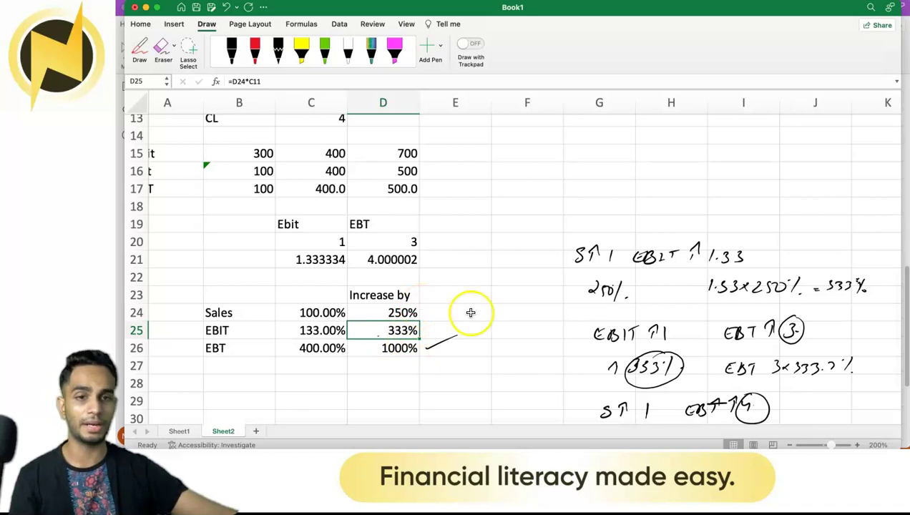
scroll(466, 309, "up", 5)
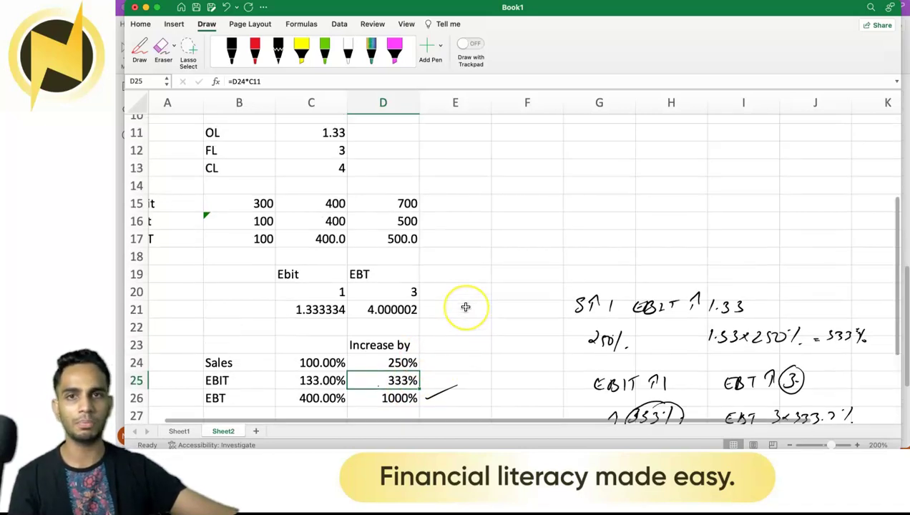
scroll(465, 307, "up", 1)
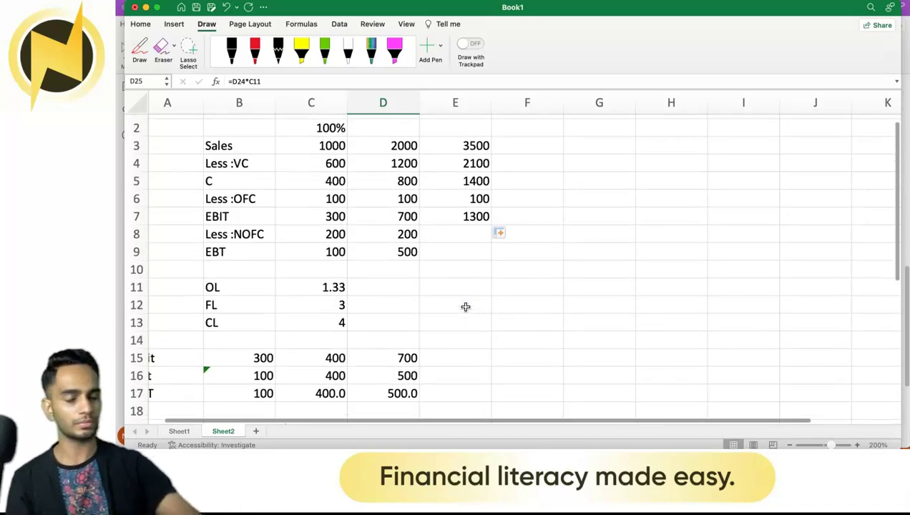
Step: Calculate the rise in EBIT in G7 with the formula =E7-C7
left_click(615, 214)
type("=")
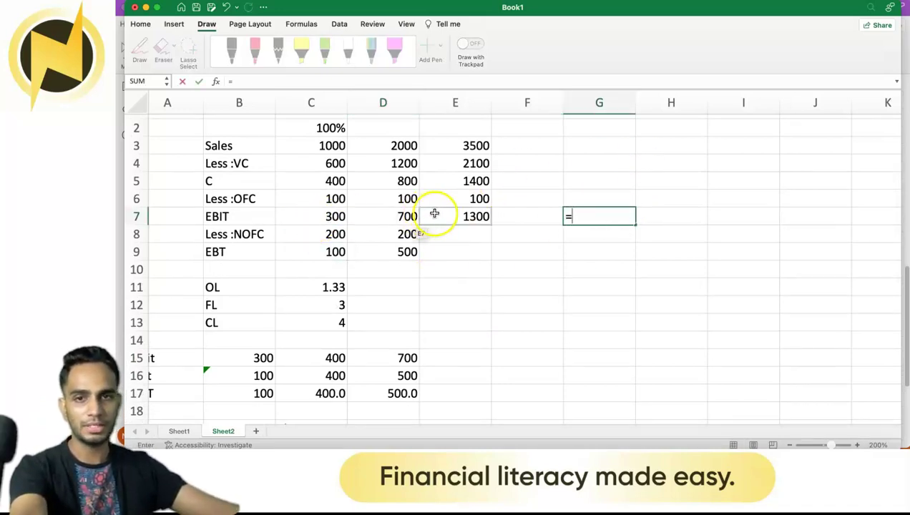
left_click(474, 214)
type("-")
left_click(335, 216)
key("Return")
Step: Calculate the percentage rise in EBIT in H7 with the formula =G7/C7*100
left_click(666, 217)
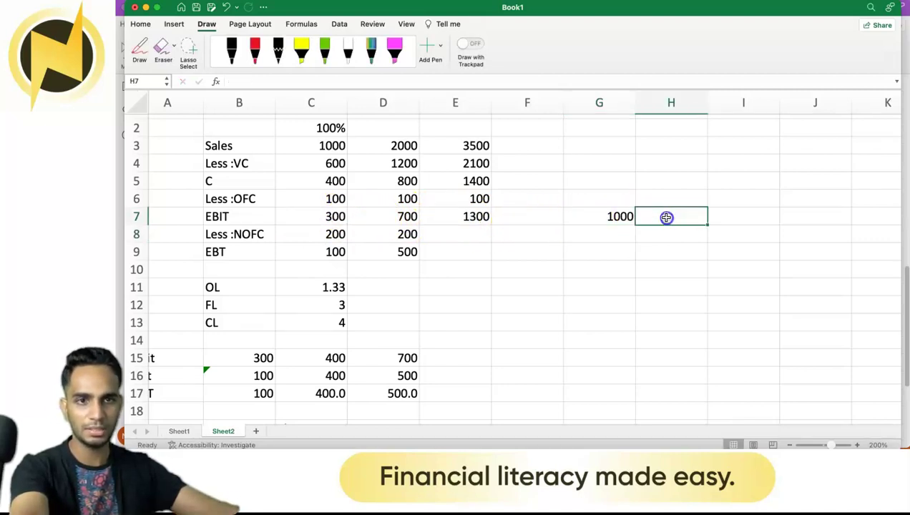
type("=")
left_click(621, 217)
type("/")
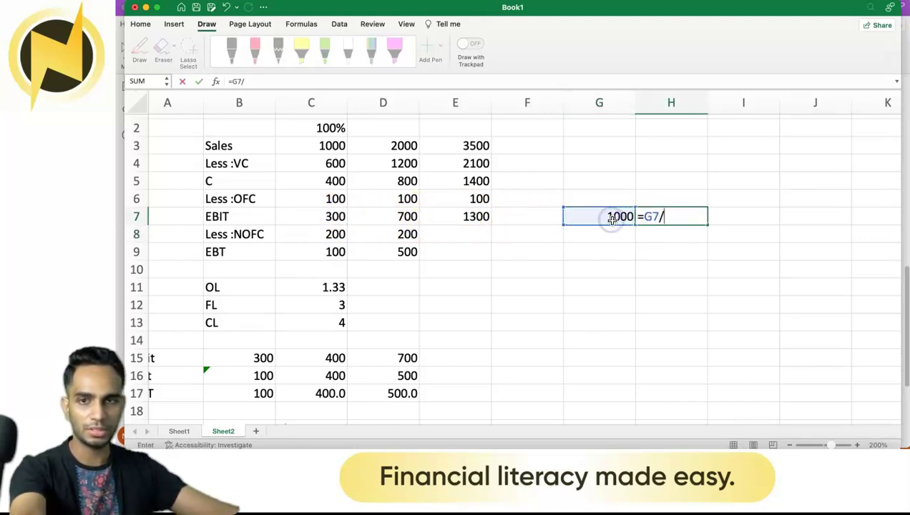
left_click(336, 218)
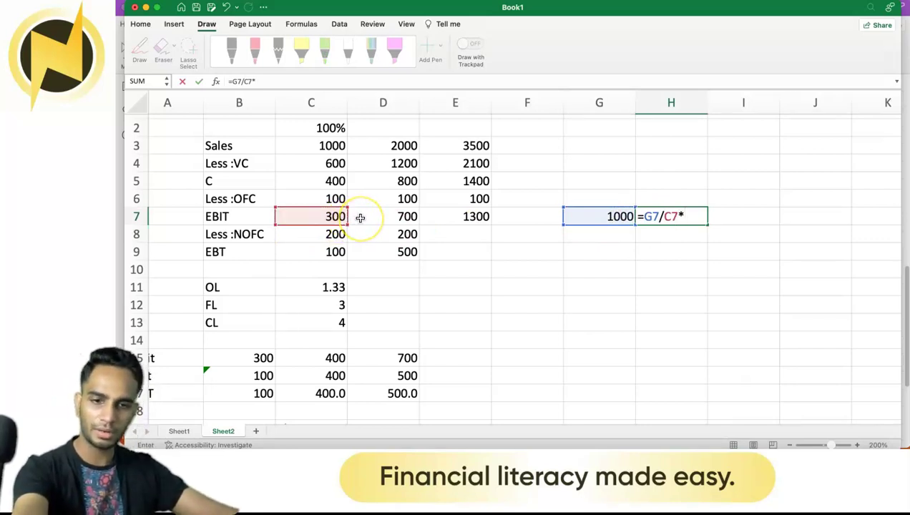
key("Return")
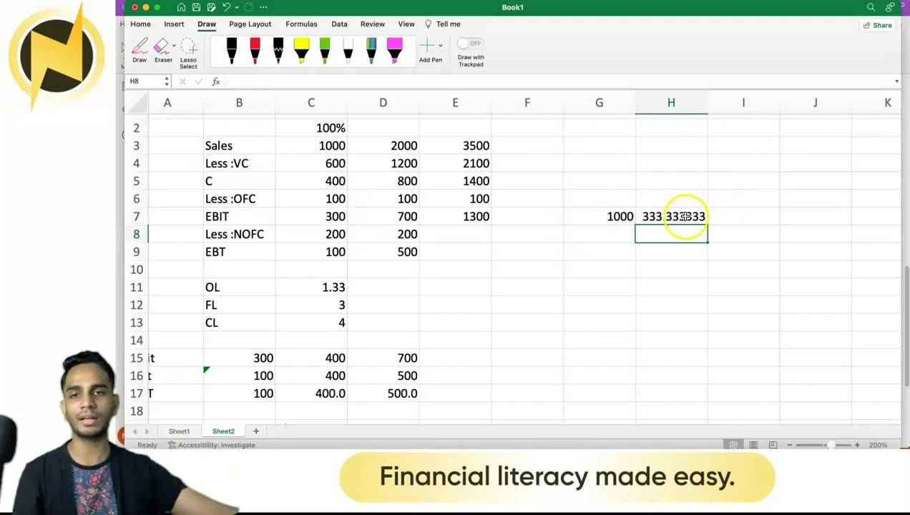
left_click(738, 215)
left_click(688, 216)
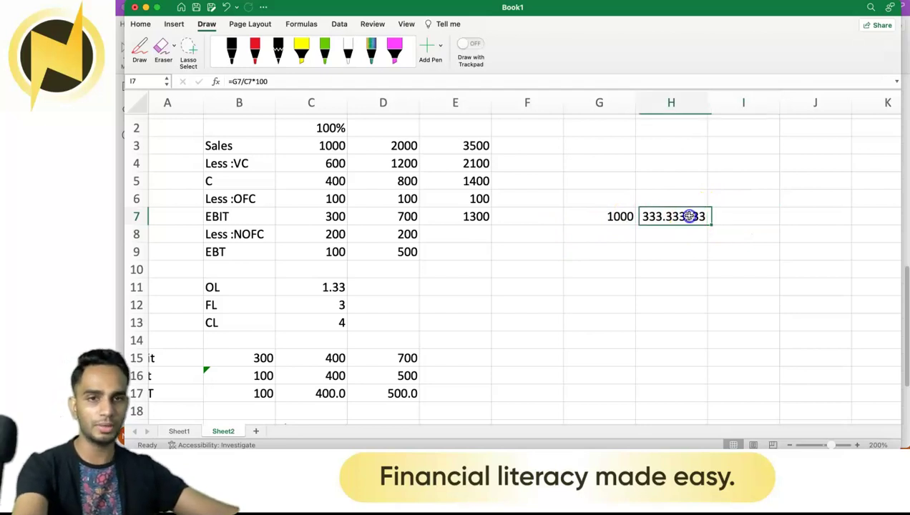
Step: Calculate the EBIT increase predicted by operating leverage in G6 with the formula =C7*333%
left_click(614, 198)
type("=")
left_click(339, 216)
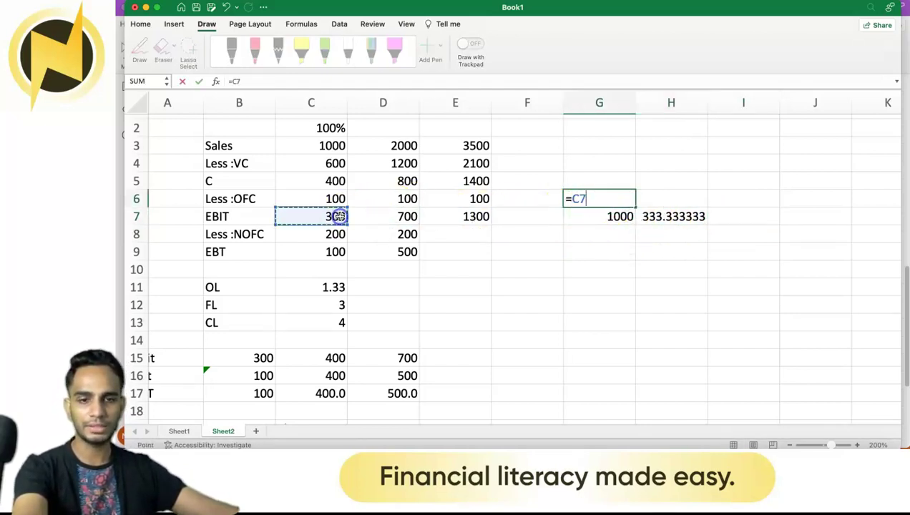
type("*")
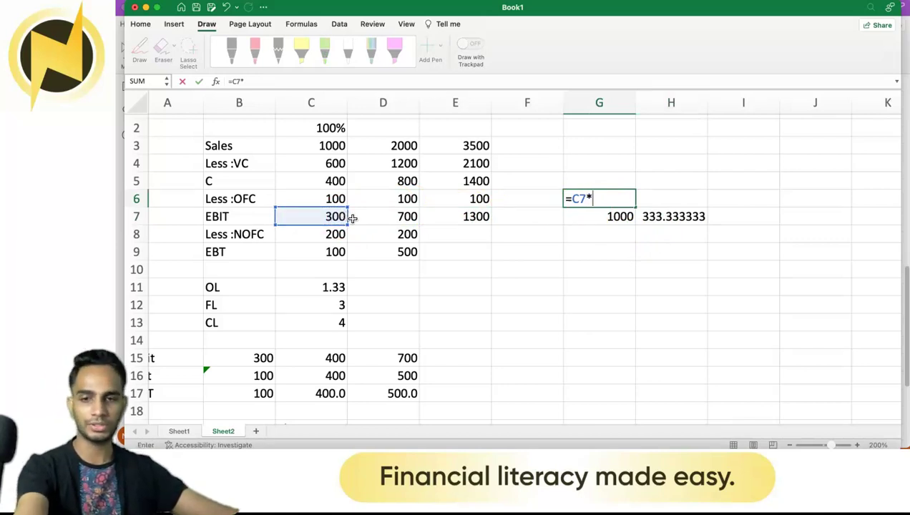
left_click(377, 218)
type("%")
key("Return")
Step: Add the predicted increase to the original EBIT in H6 with the formula =C7+G6
left_click(668, 195)
type("=")
left_click(343, 216)
type("+")
left_click(616, 200)
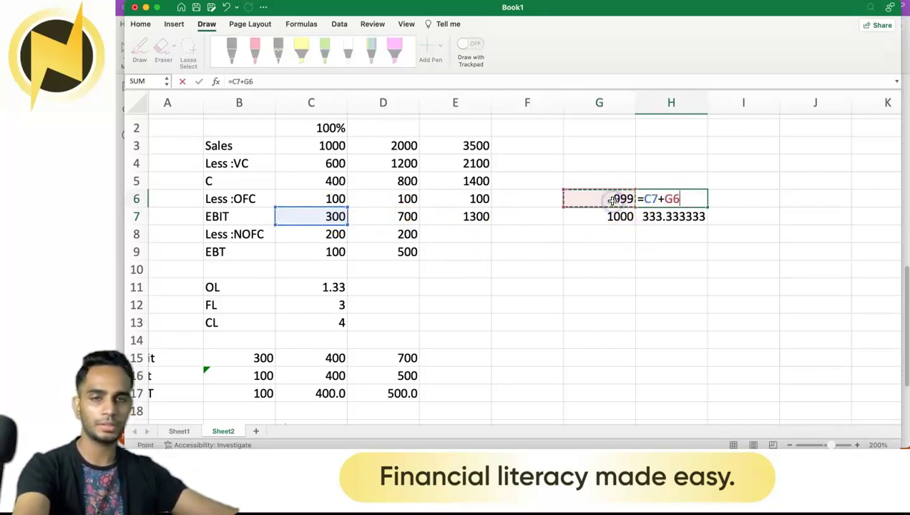
key("Return")
Step: Replace the fixed percentage in G6 with a reference to the EBIT increase, making the formula =C7*D25, and check the resulting EBIT in H6
left_click(626, 198)
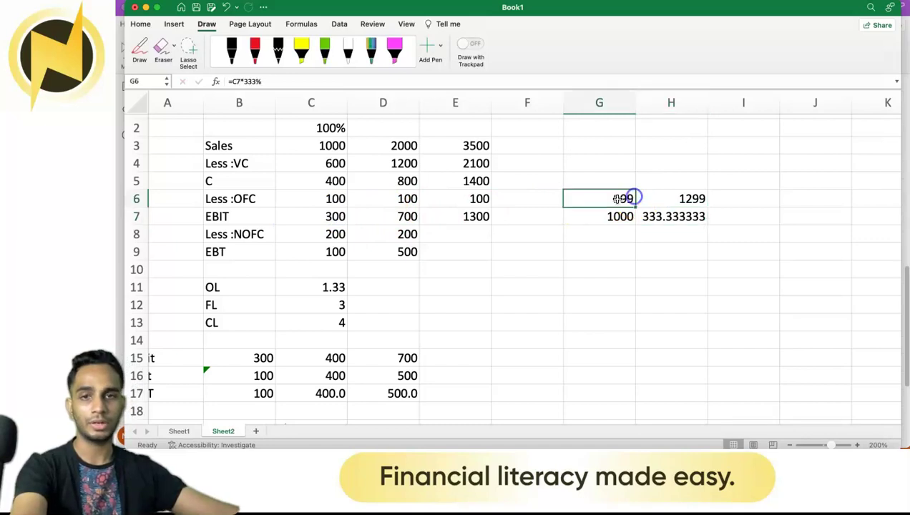
left_click(269, 81)
scroll(301, 160, "down", 10)
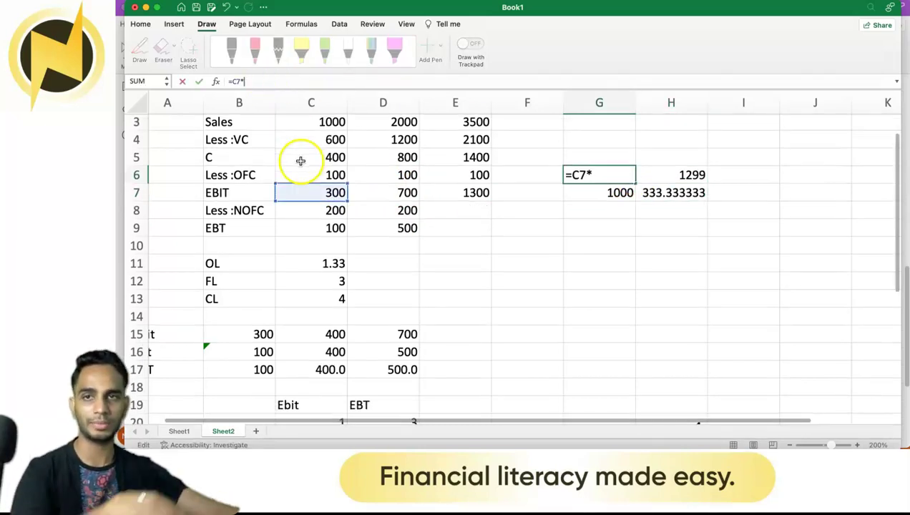
left_click(397, 331)
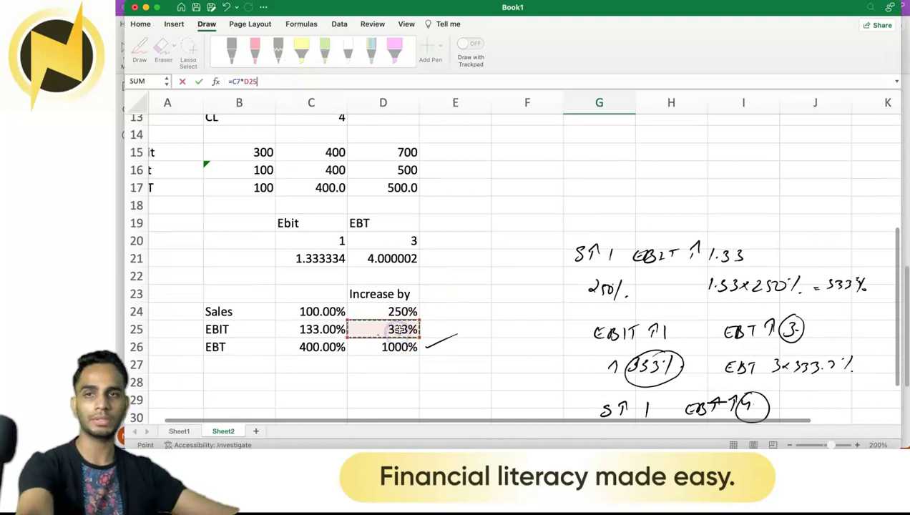
key("Return")
scroll(469, 272, "up", 10)
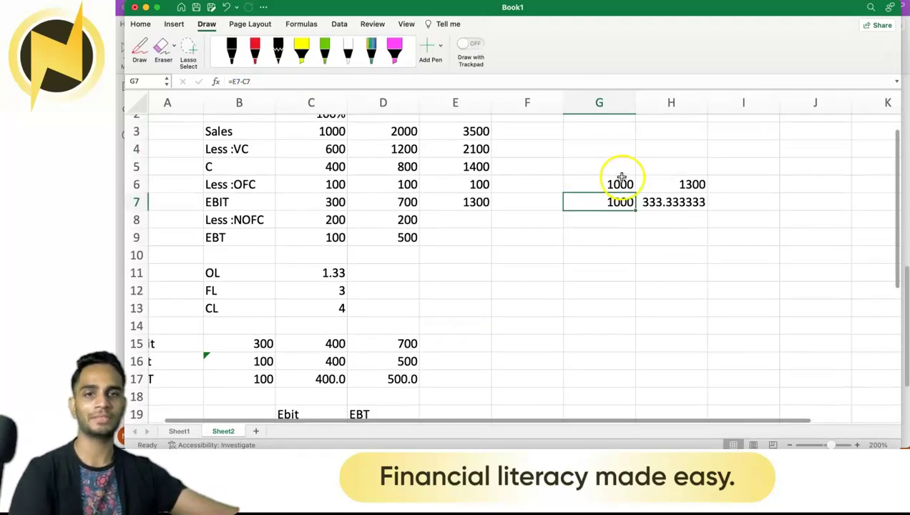
left_click(621, 178)
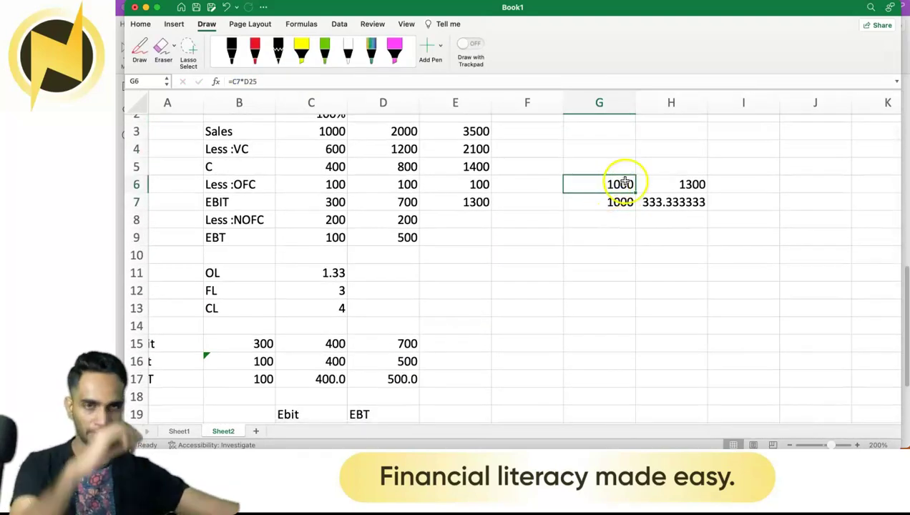
left_click(692, 180)
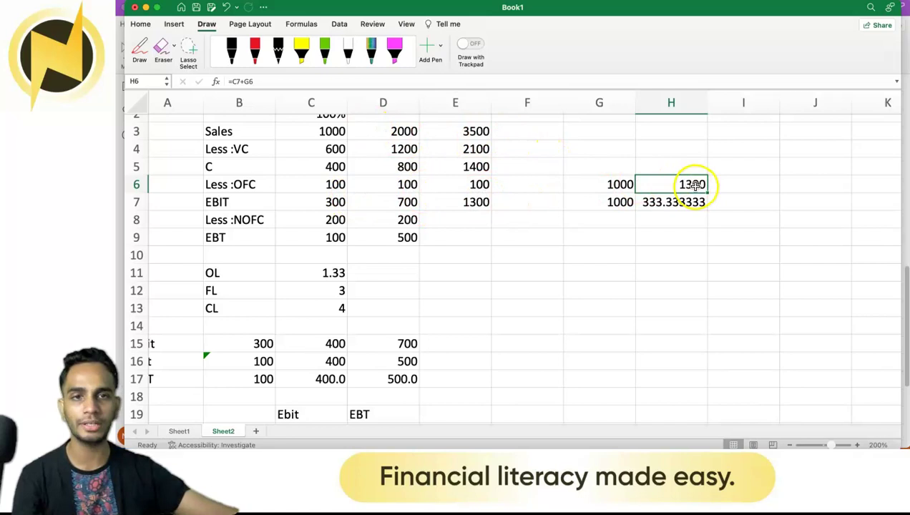
Step: Clear the EBIT check calculations from the range G6:H7
left_click(616, 186)
left_click_drag(627, 184, 639, 202)
key("Delete")
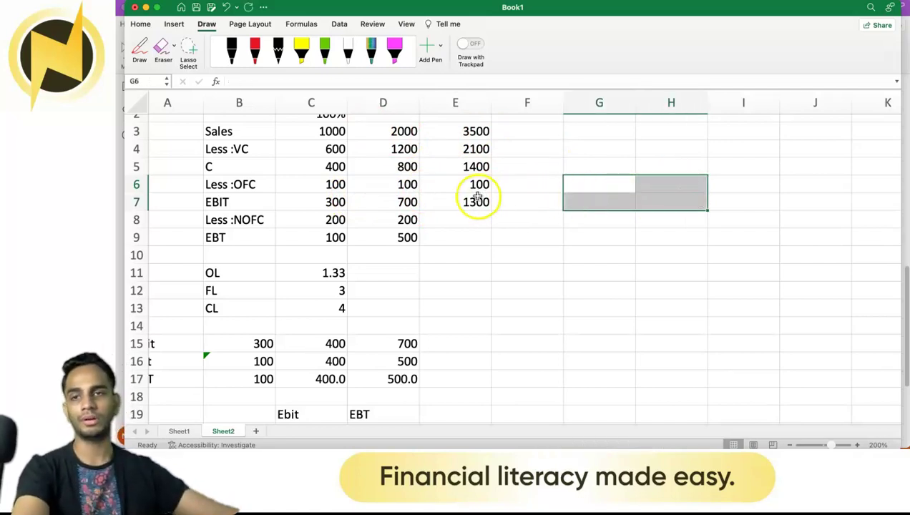
Step: Fill the Less :NOFC and EBT rows across from column D into E8 and E9
left_click(475, 218)
left_click(410, 218)
left_click_drag(421, 229, 476, 229)
left_click(411, 241)
left_click_drag(418, 247, 476, 247)
left_click(558, 233)
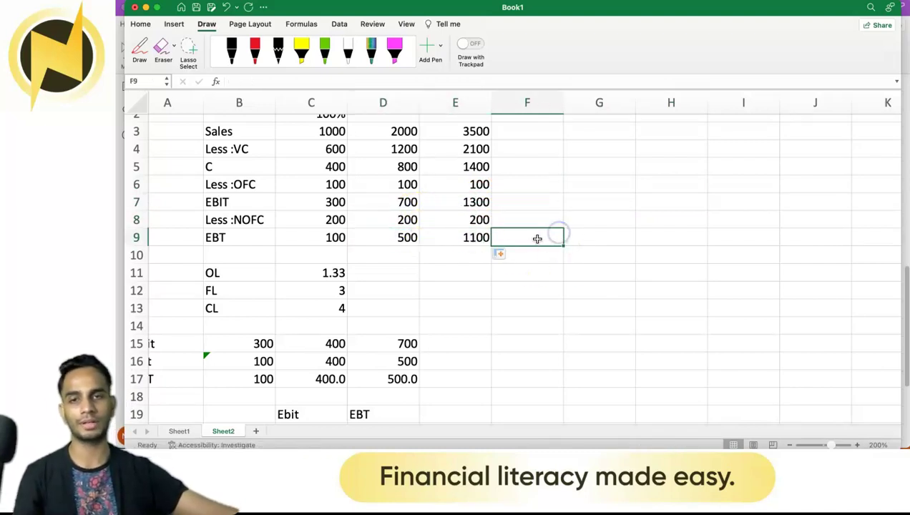
Step: Calculate the EBT increase predicted by combined leverage in G9 with the formula =C9*D26
scroll(525, 243, "down", 6)
left_click(412, 342)
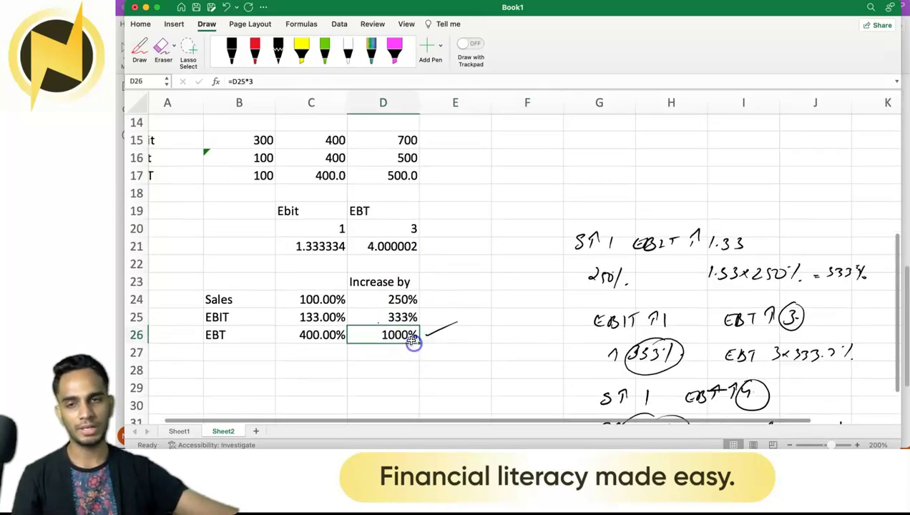
scroll(476, 227, "up", 2)
scroll(475, 228, "up", 5)
left_click(594, 235)
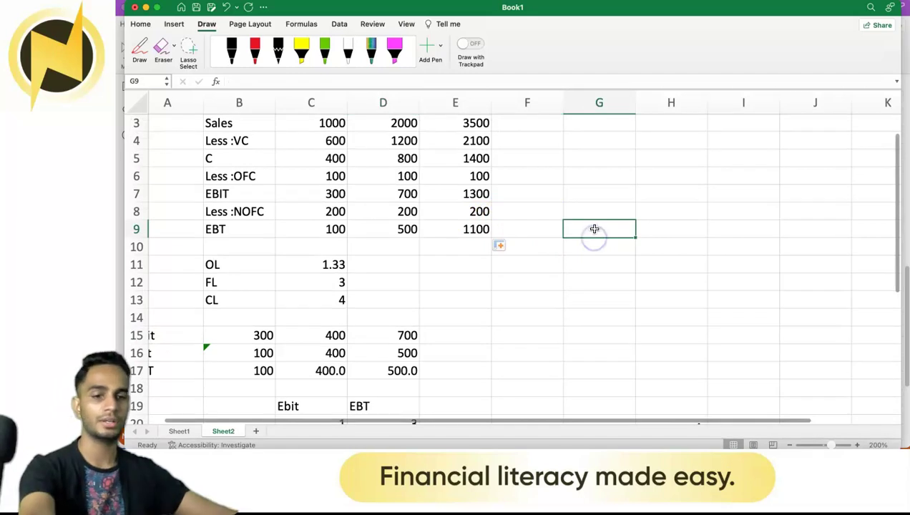
type("=")
left_click(305, 230)
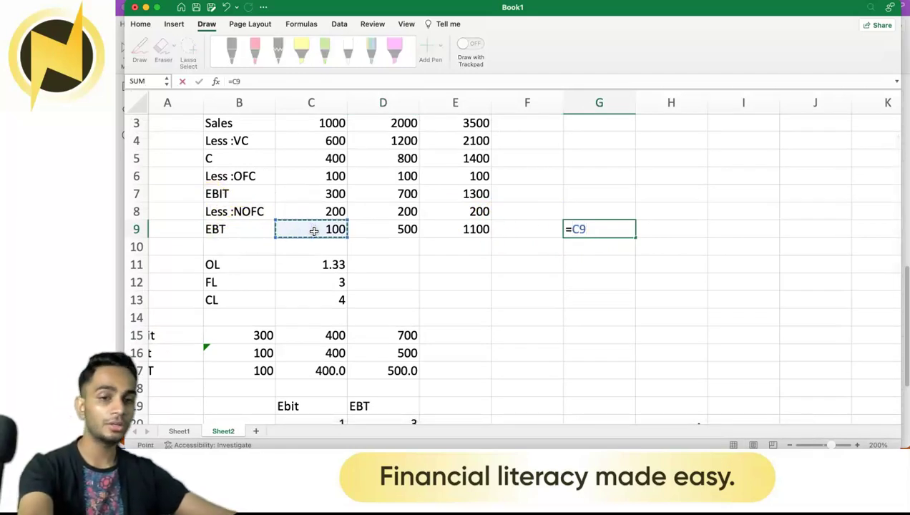
type("*")
scroll(336, 229, "down", 5)
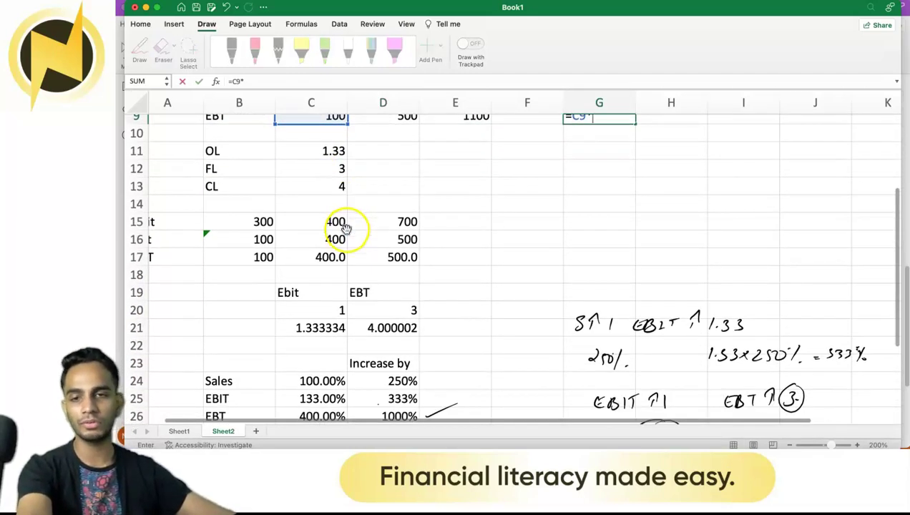
left_click(379, 337)
key("Return")
scroll(379, 336, "up", 8)
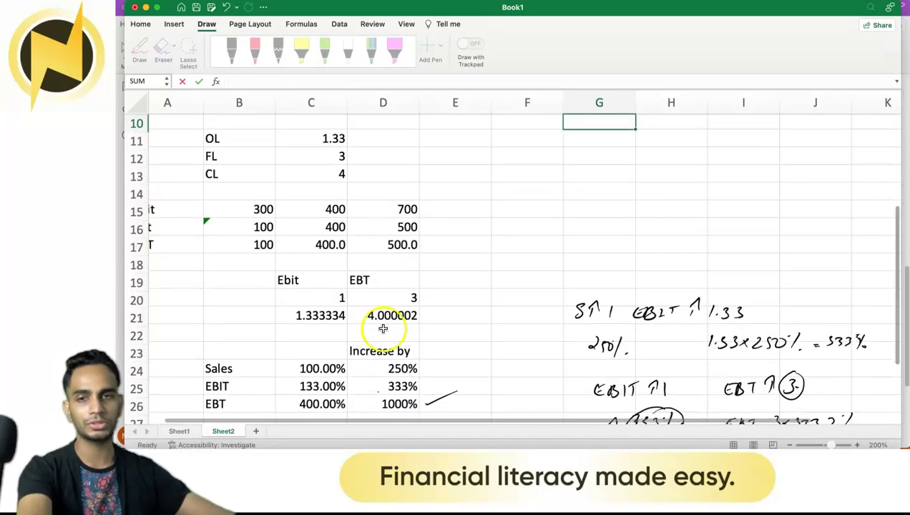
left_click(593, 263)
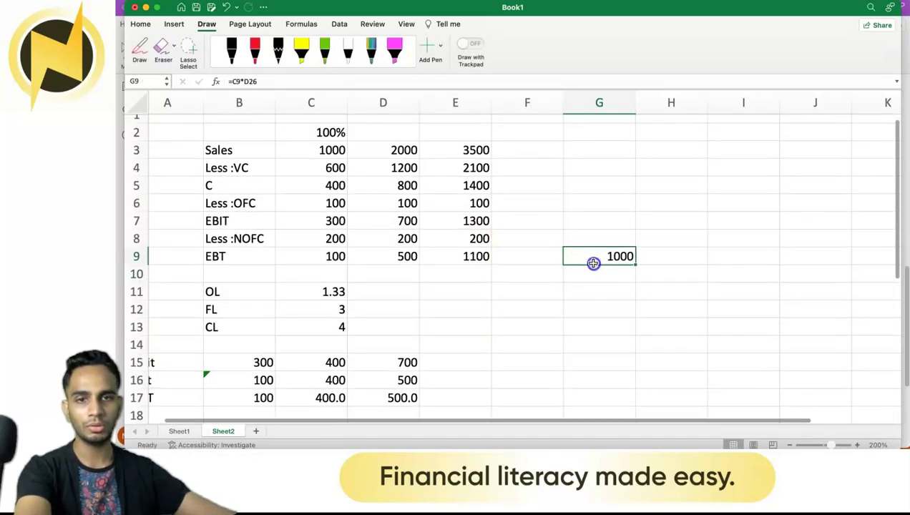
Step: Add the predicted increase to the original EBT in H9 with the formula =C9+G9 and compare it with E9
left_click(642, 256)
type("=")
left_click(328, 258)
type("+")
left_click(585, 265)
key("Return")
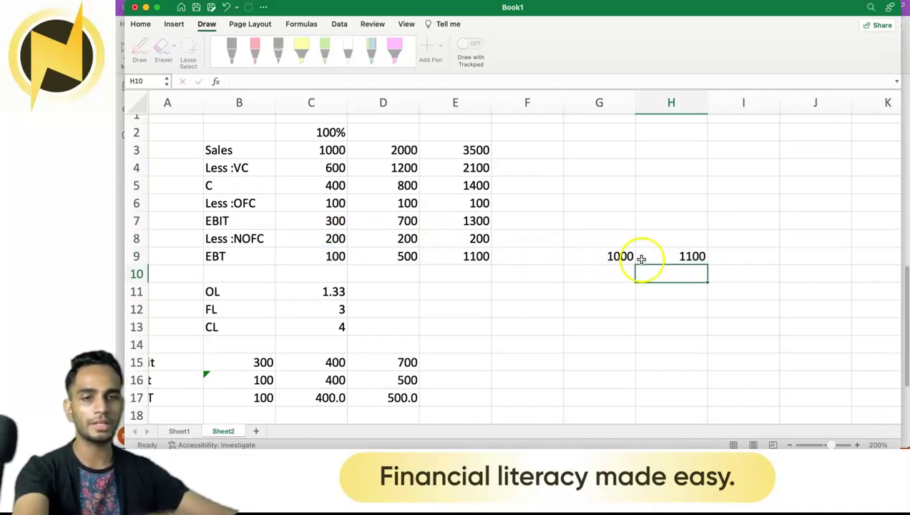
left_click(691, 262)
left_click(470, 260, "shift")
left_click(487, 312)
left_click(469, 259)
left_click(714, 256)
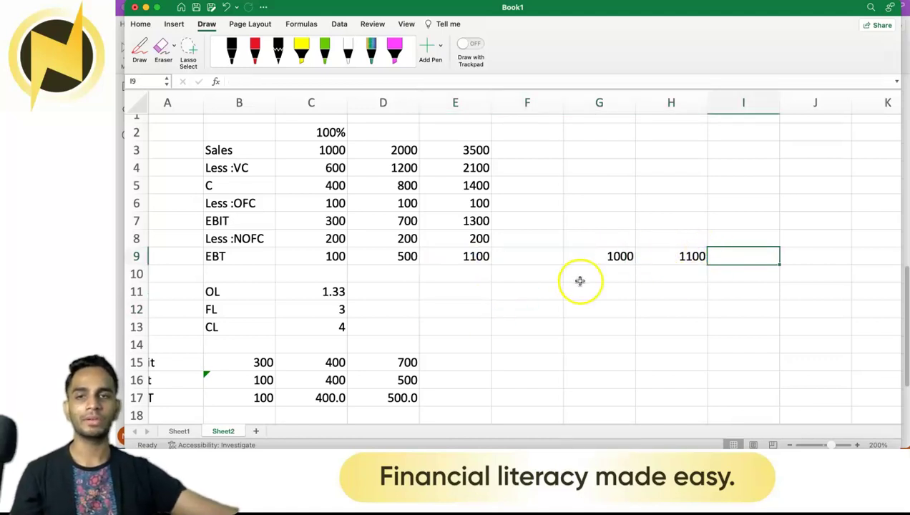
scroll(406, 227, "down", 10)
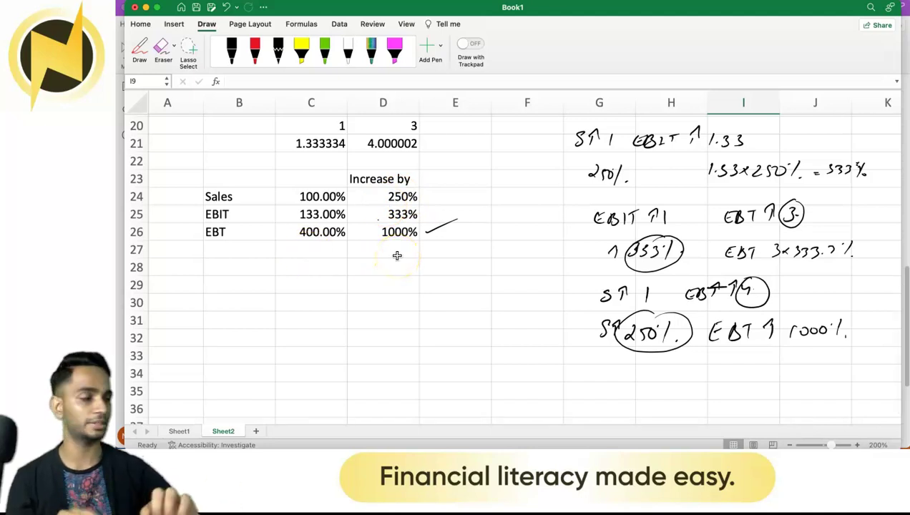
left_click(459, 177)
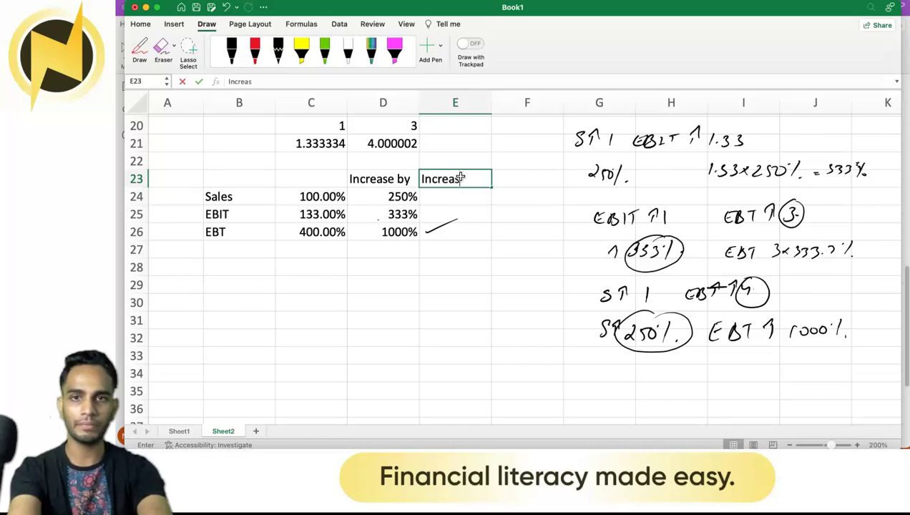
type("Increase 36.37%")
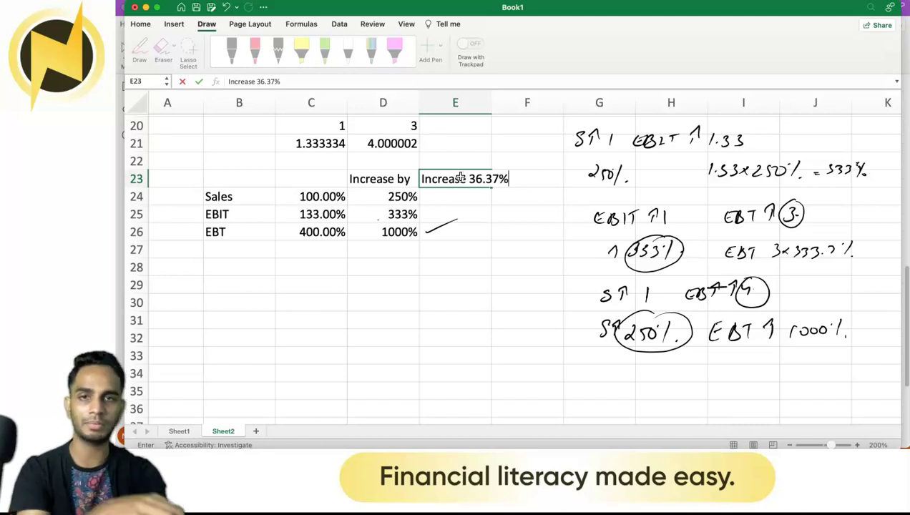
key("Return")
left_click(461, 178)
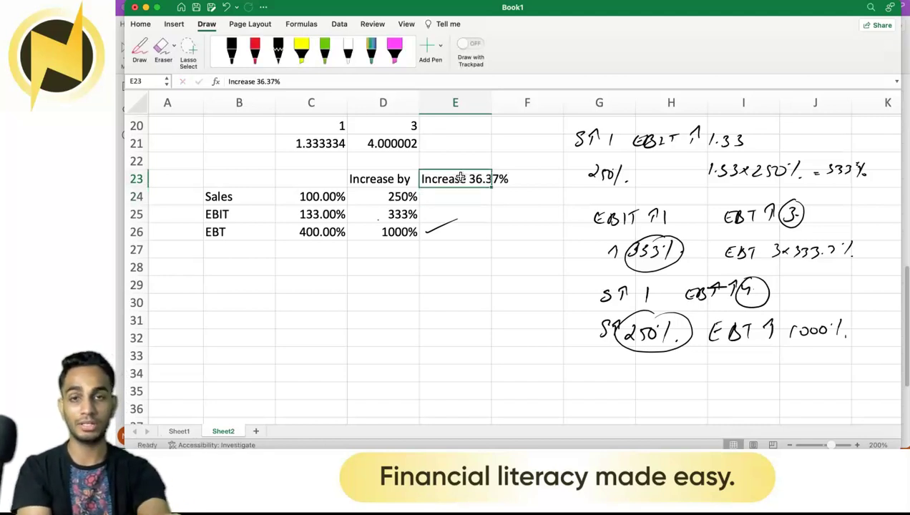
key("Delete")
Step: Enter a sales increase of .3637 in E24 and format it as a percentage with two decimal places
key("Up")
key("Down")
key("Down")
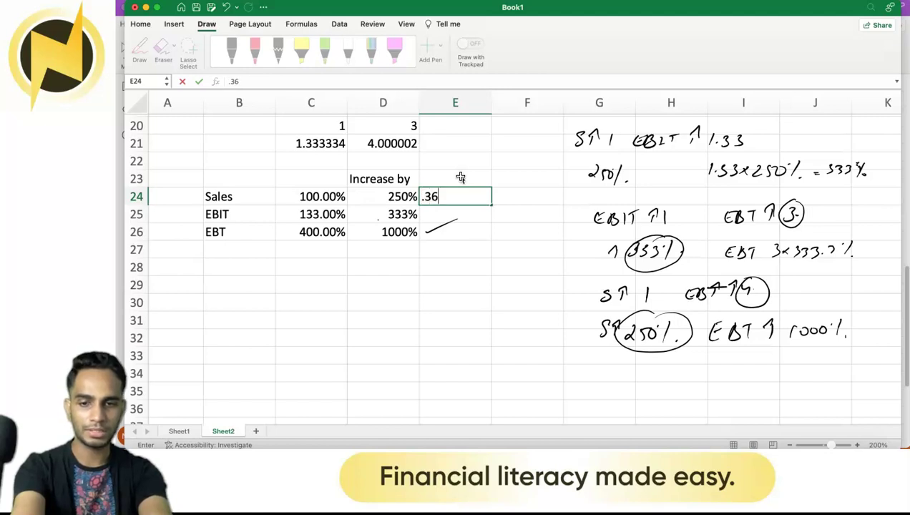
type("37")
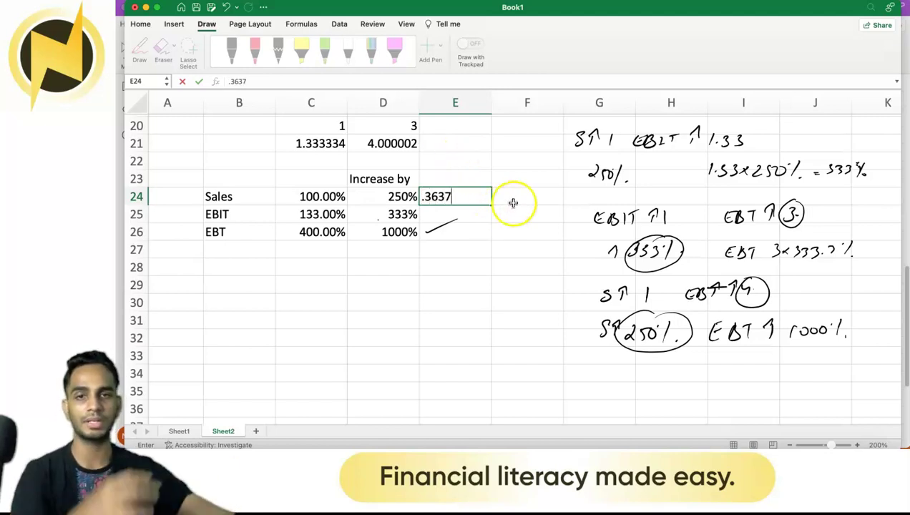
left_click(463, 196)
left_click(140, 24)
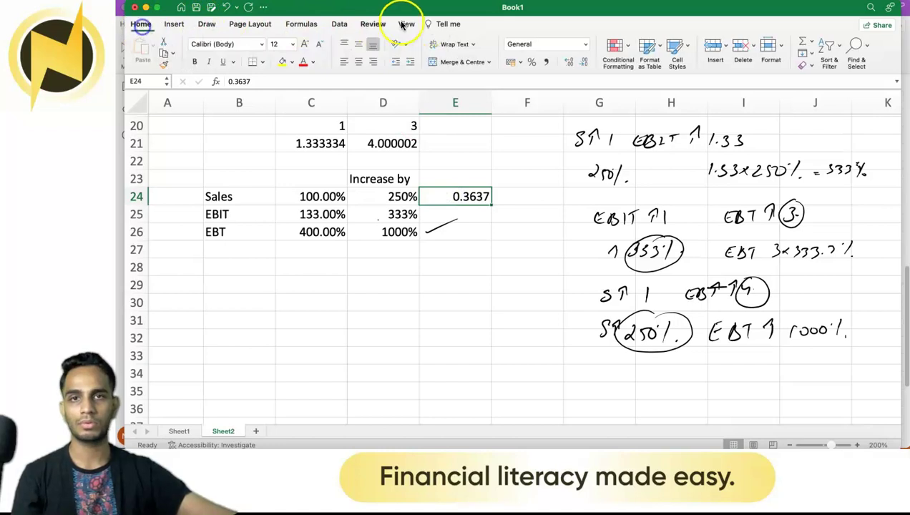
left_click(533, 62)
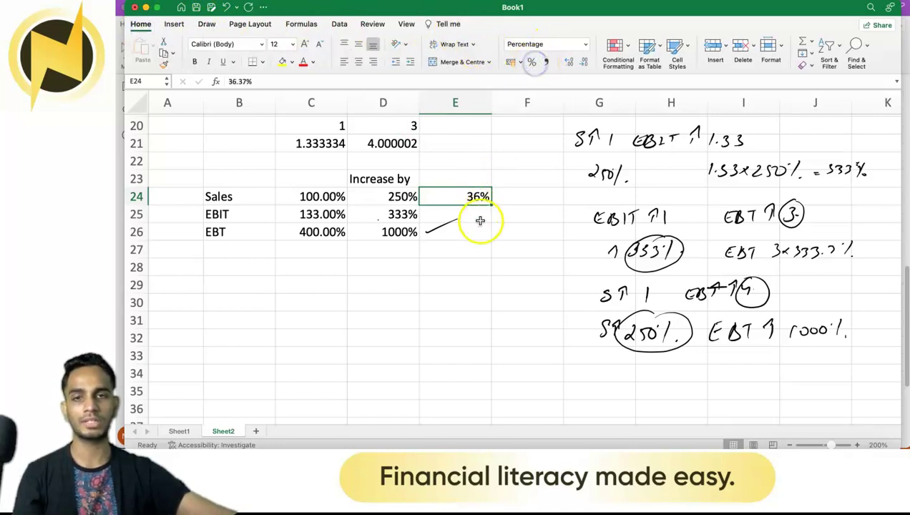
left_click(564, 62)
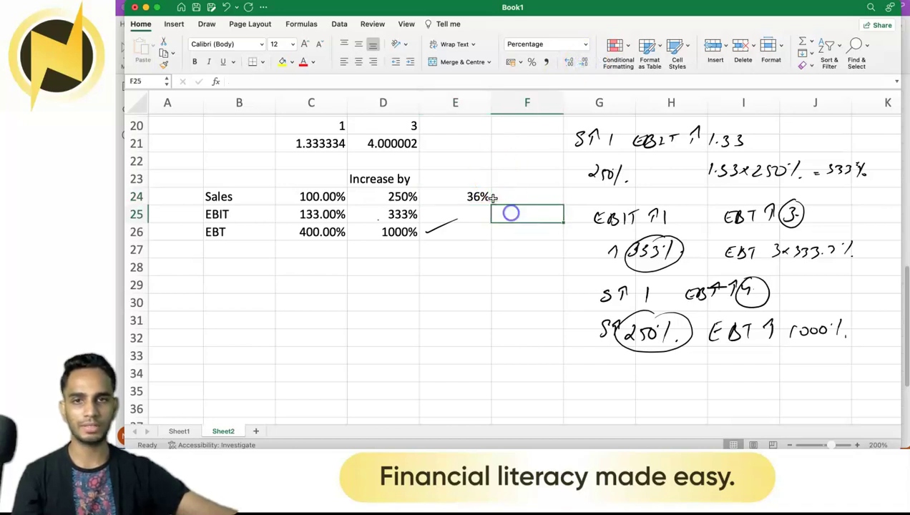
left_click(568, 62)
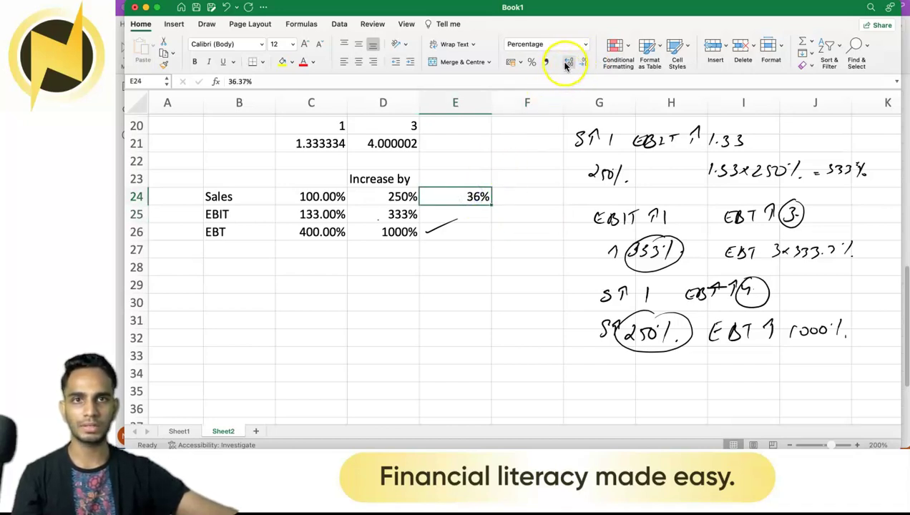
left_click(569, 62)
Step: Calculate the EBIT increase in E25 with the formula =E24*C11 and format it as a percentage with two decimals
left_click(471, 213)
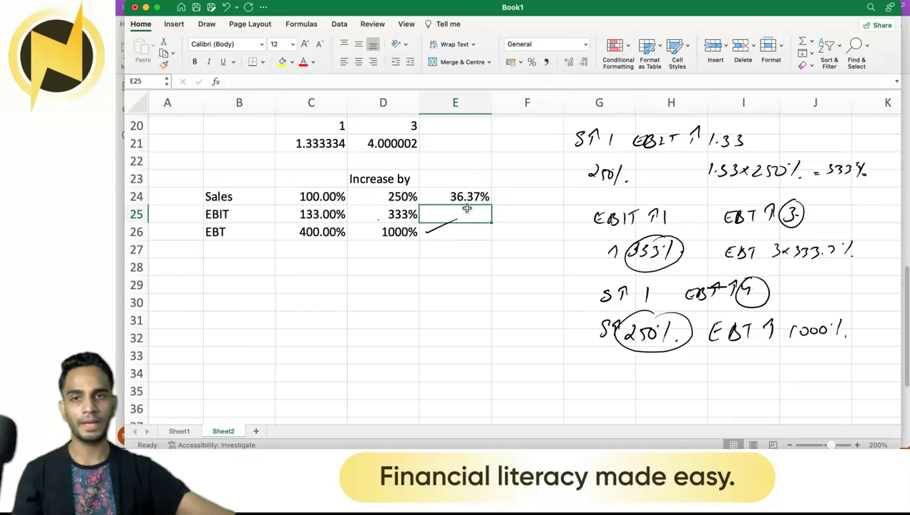
type("=")
left_click(470, 196)
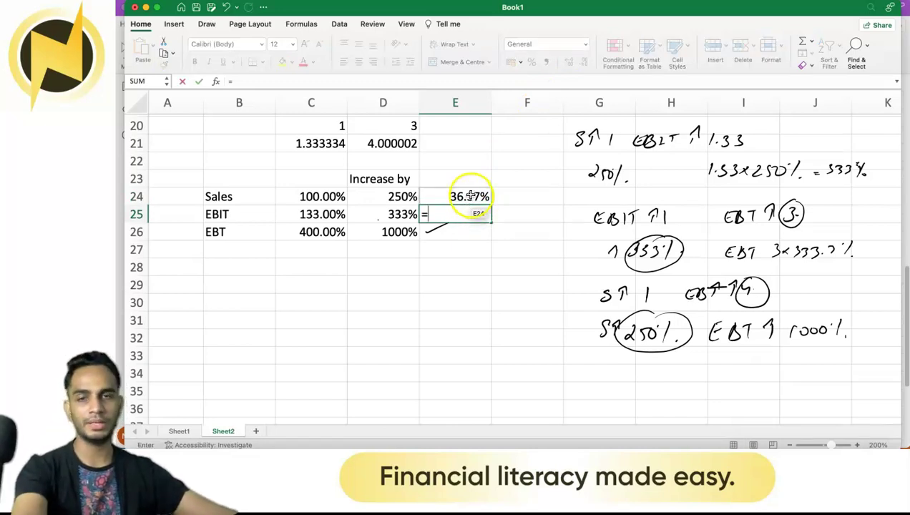
left_click(470, 196)
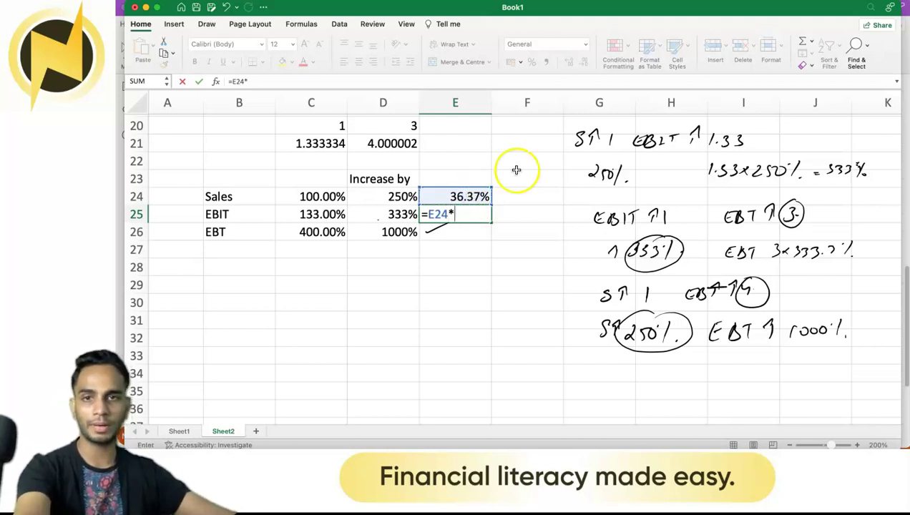
scroll(414, 170, "up", 7)
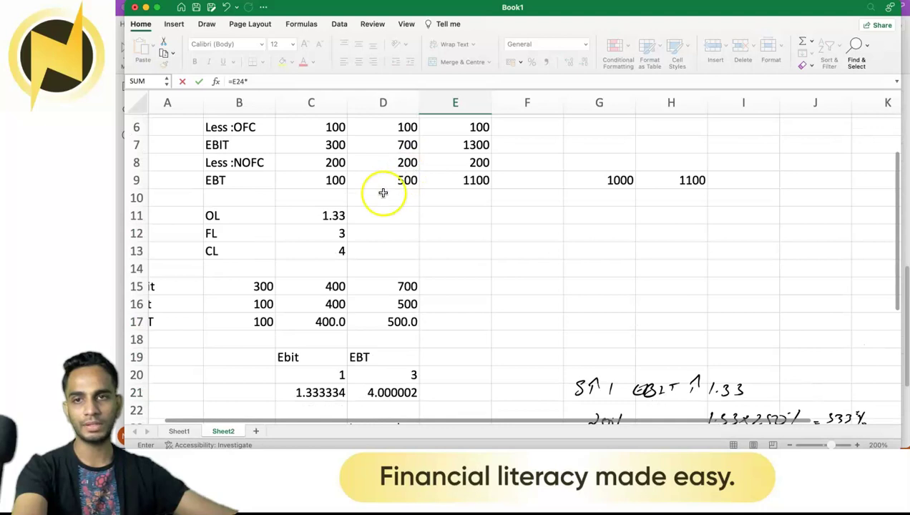
left_click(338, 217)
left_click(452, 389)
left_click(532, 63)
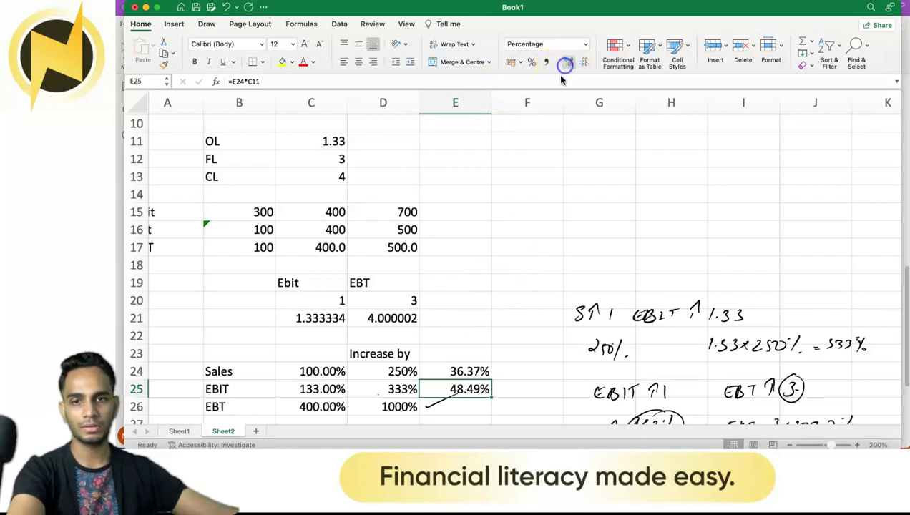
Step: Calculate the EBT increase for the 36.37% sales increase in E26 with the formula =E24*C13
scroll(513, 230, "down", 1)
left_click(464, 407)
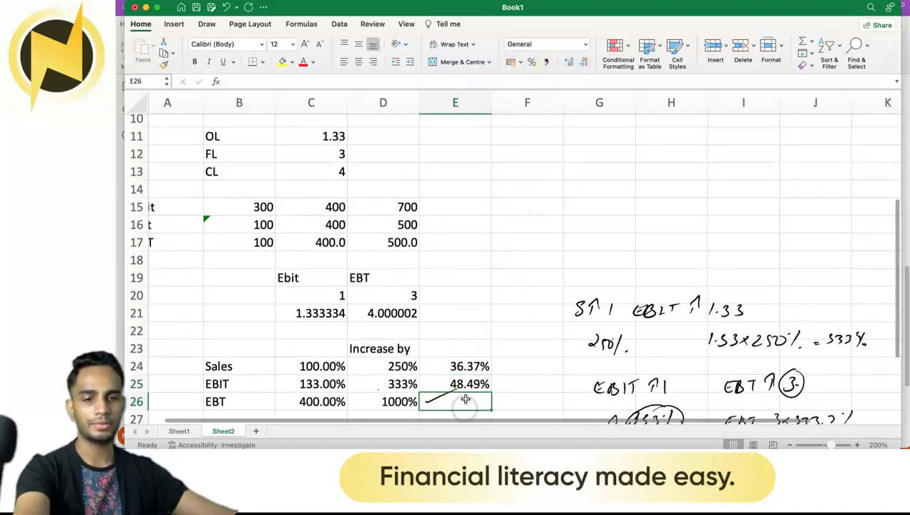
type("=")
left_click(469, 368)
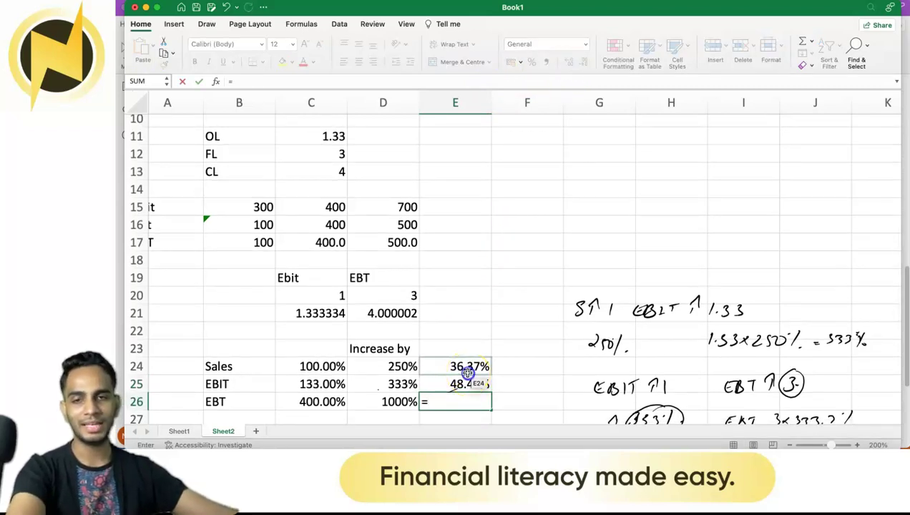
left_click(468, 373)
type("*")
scroll(438, 321, "up", 5)
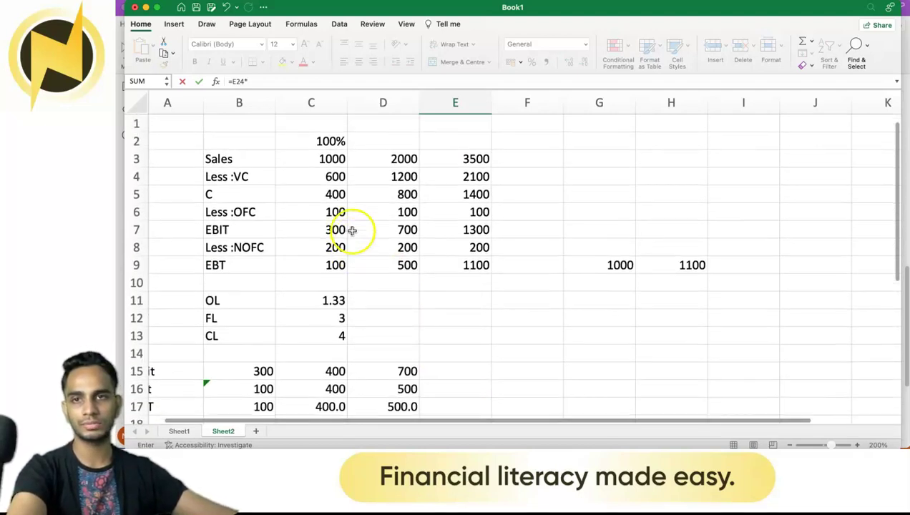
scroll(362, 283, "down", 1)
left_click(342, 313)
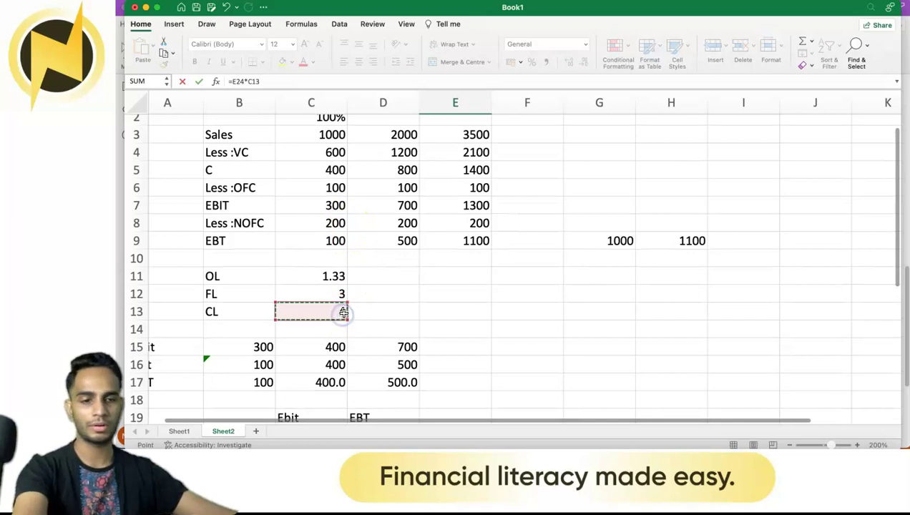
key("Return")
Step: Delete the ink tick overlapping E26 and format that cell as a percentage with two decimal places
left_click_drag(459, 374, 427, 390)
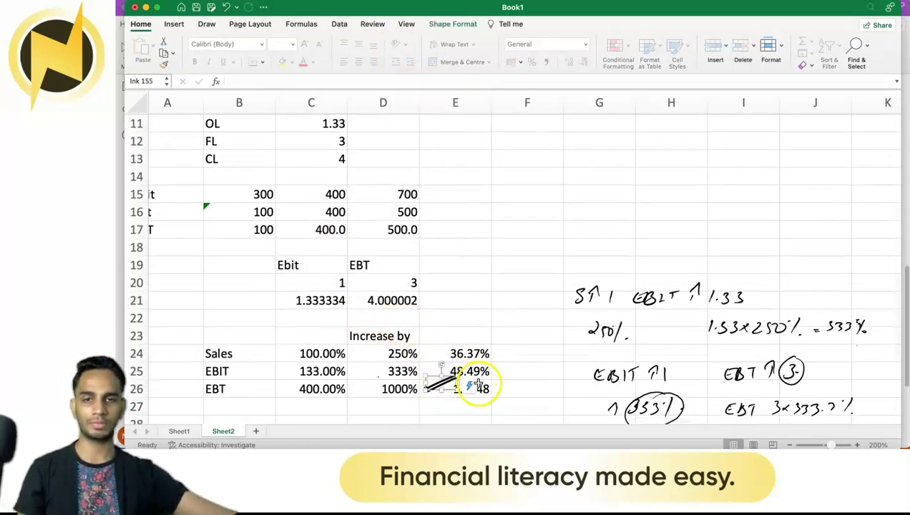
key("Delete")
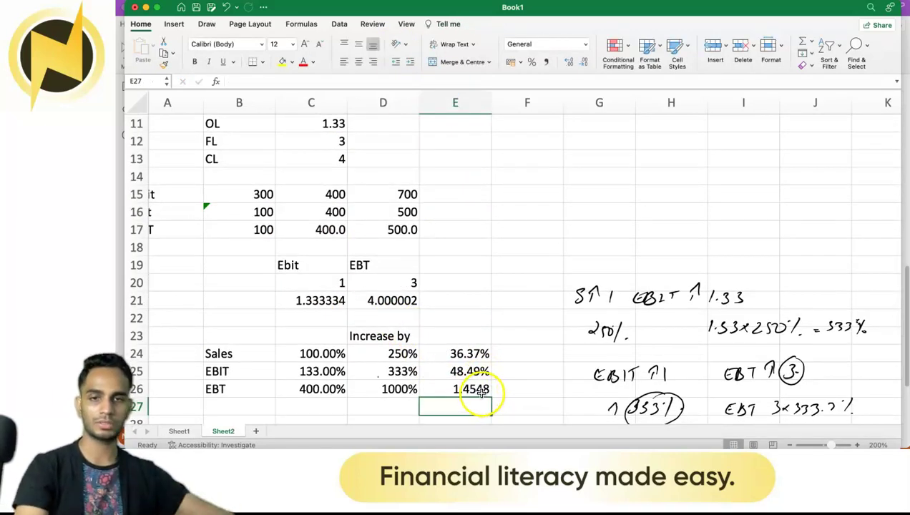
left_click(481, 392)
left_click(533, 63)
left_click(570, 63)
left_click(569, 63)
left_click(497, 335)
Step: Write "EBIT ↑ 1" and "EBT ↑ 3" in green ink below the percentage table
scroll(488, 325, "down", 3)
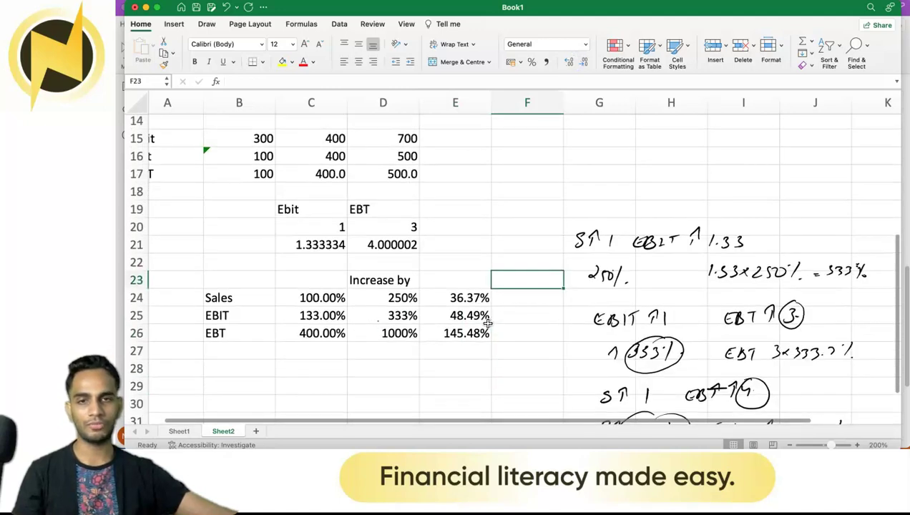
left_click(486, 319)
scroll(481, 322, "down", 6)
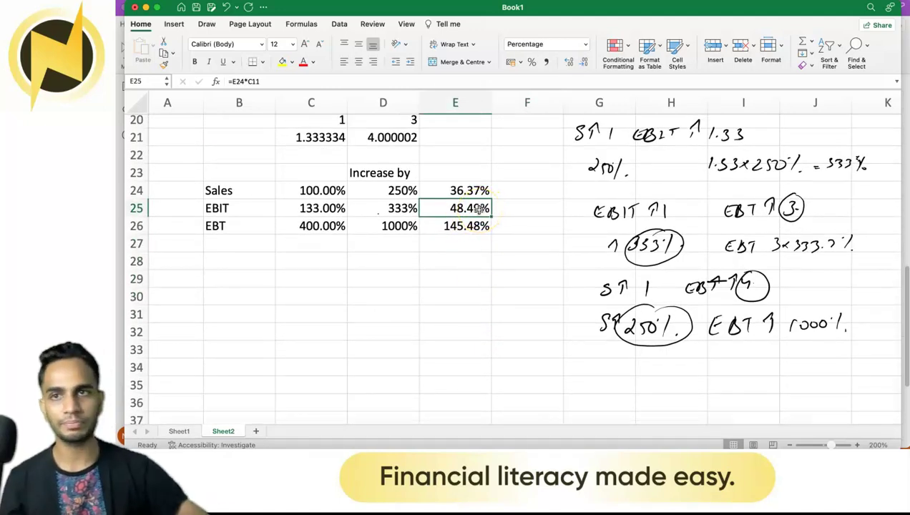
left_click(206, 23)
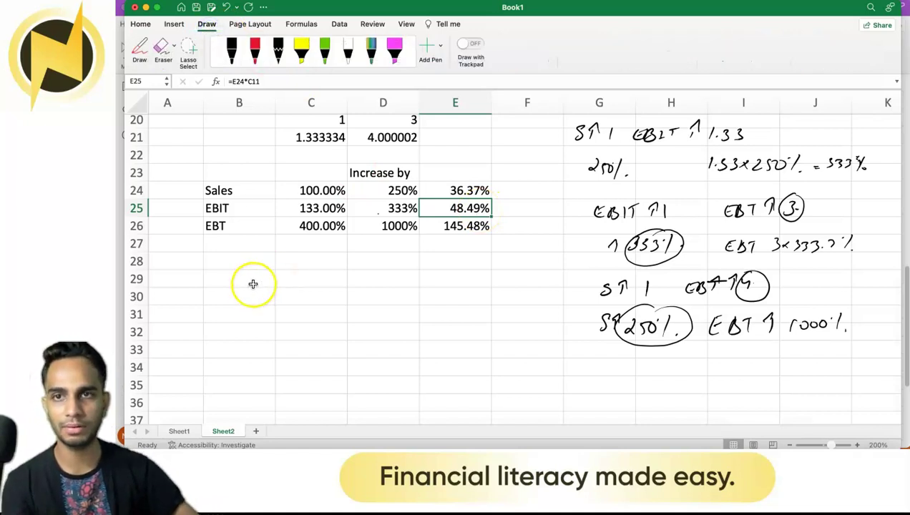
left_click(321, 54)
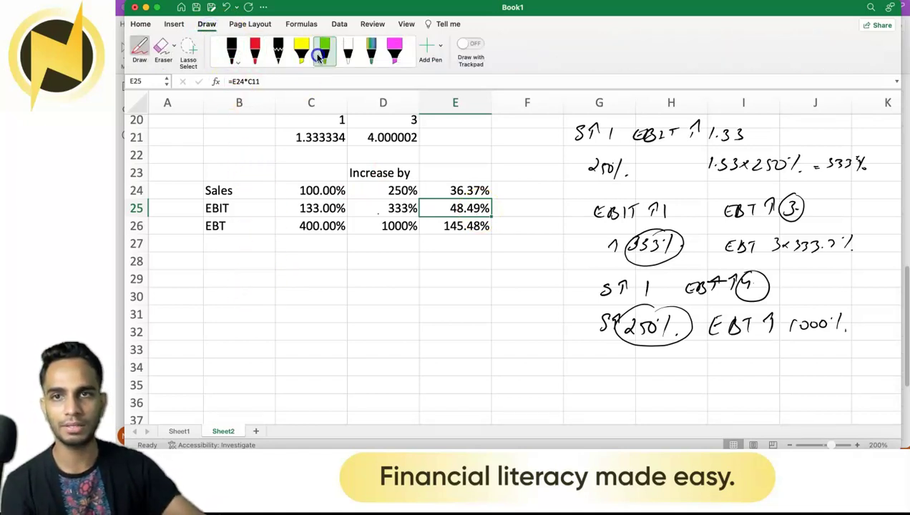
mouse_move(234, 271)
left_mouse_down()
mouse_move(235, 279)
mouse_move(283, 276)
left_mouse_up()
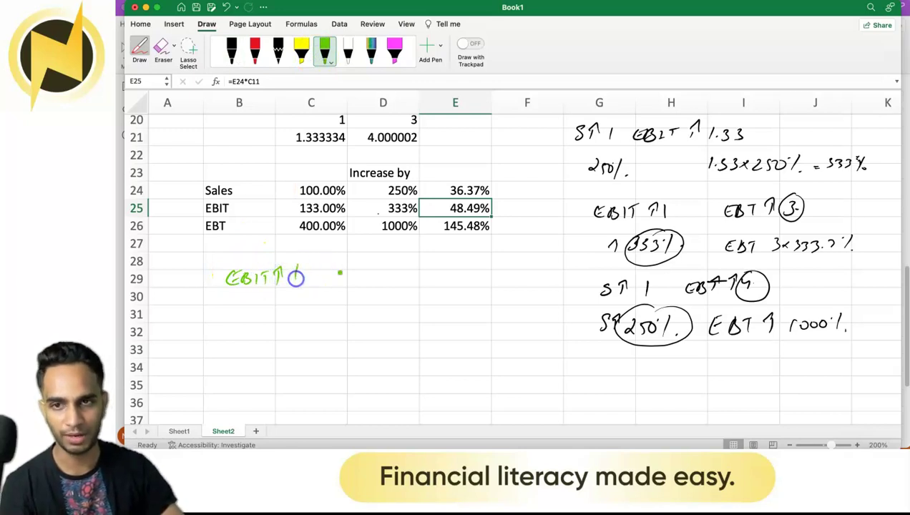
left_click_drag(377, 273, 434, 286)
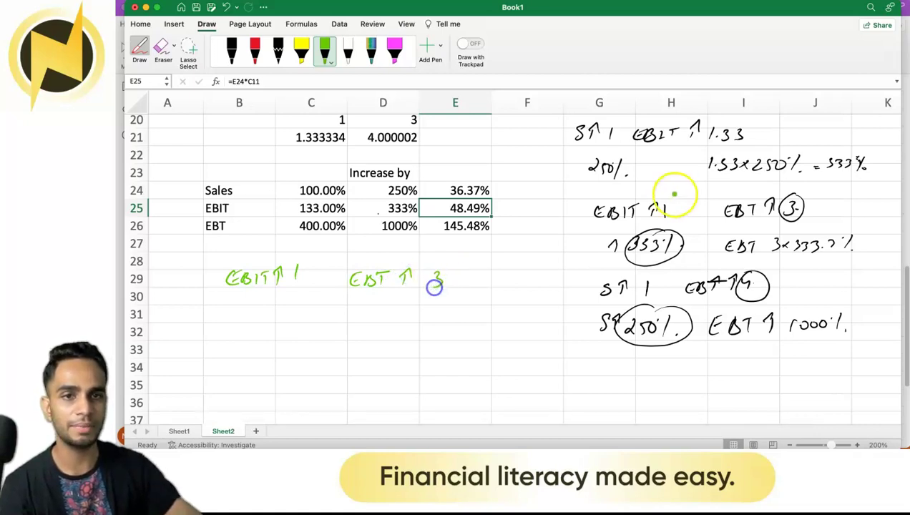
Step: Outline the handwritten "EBIT ↑ 1, EBT ↑ 3" note in green and write 48.49 under the new green EBIT note
left_click_drag(594, 197, 605, 228)
mouse_move(635, 191)
left_mouse_down()
mouse_move(798, 186)
mouse_move(744, 222)
left_mouse_up()
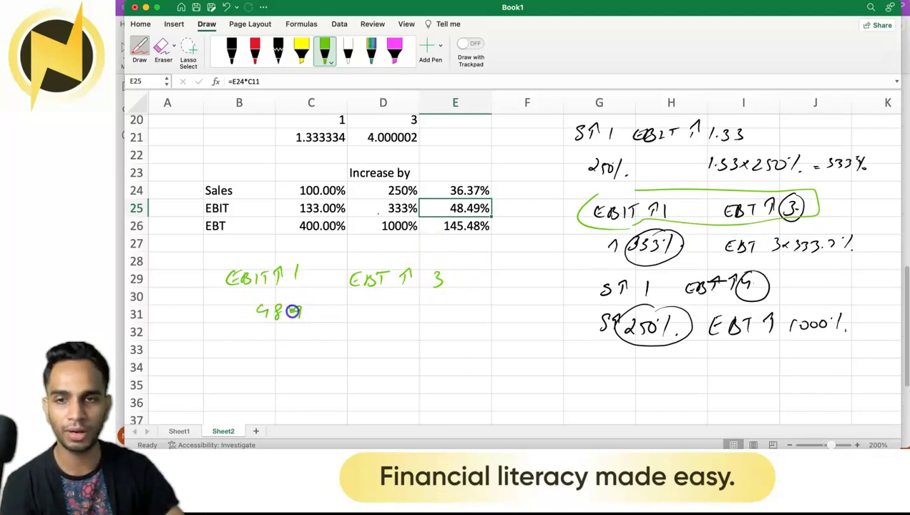
left_click(284, 317)
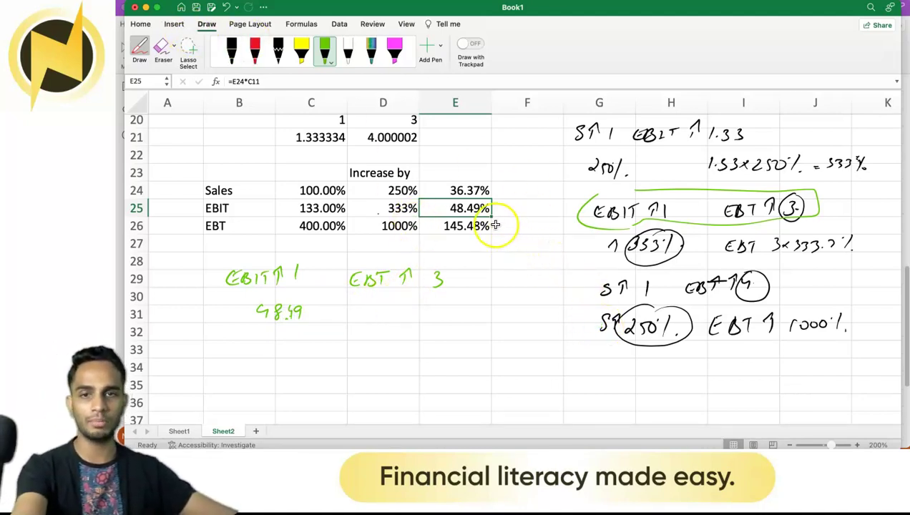
key("Escape")
Step: Cross-check the EBT increase through financial leverage in F26 with the formula =E25*3
left_click(527, 237)
left_click(527, 228)
type("=")
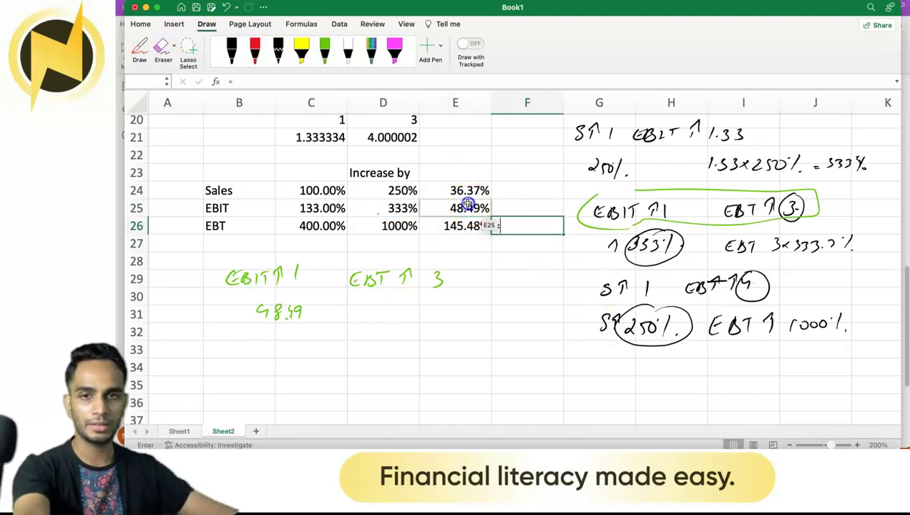
left_click(472, 206)
type("*")
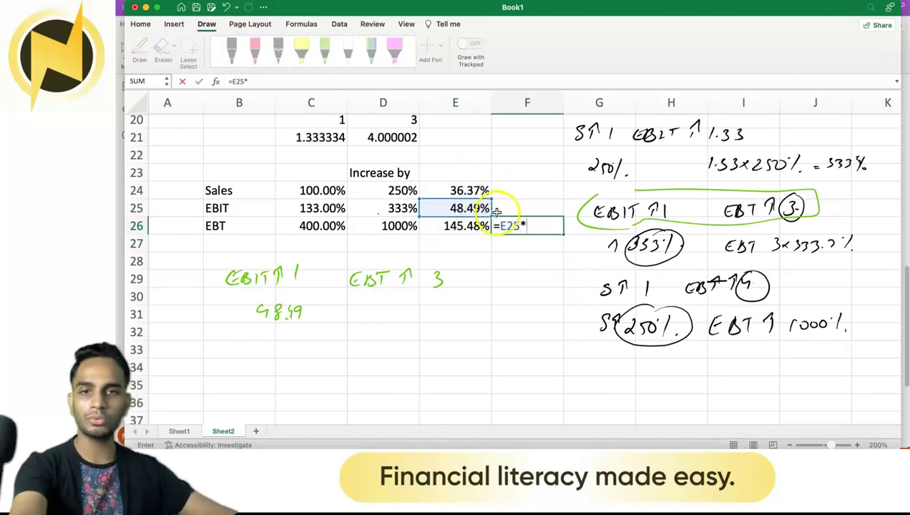
type("3")
key("Return")
Step: Format F26 as a percentage with two decimal places, compare it with E26, and clear the cell's contents
left_click(534, 227)
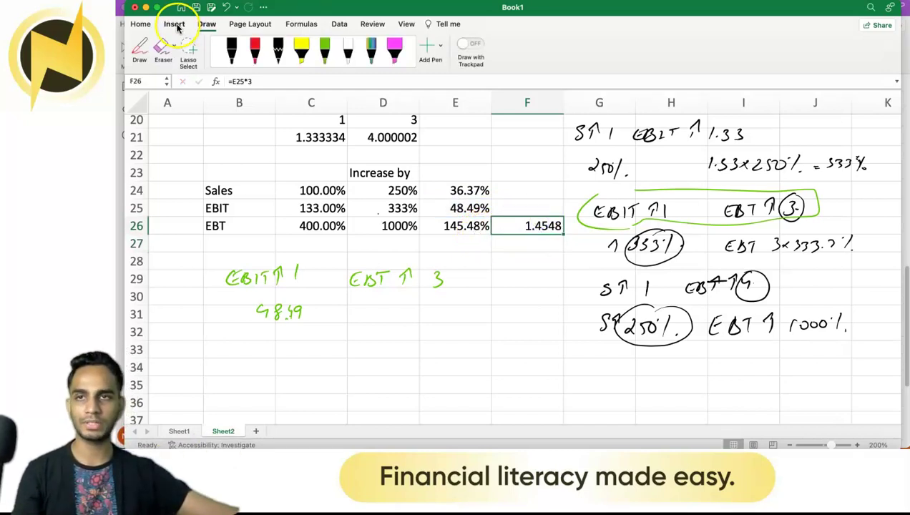
left_click(140, 23)
left_click(530, 62)
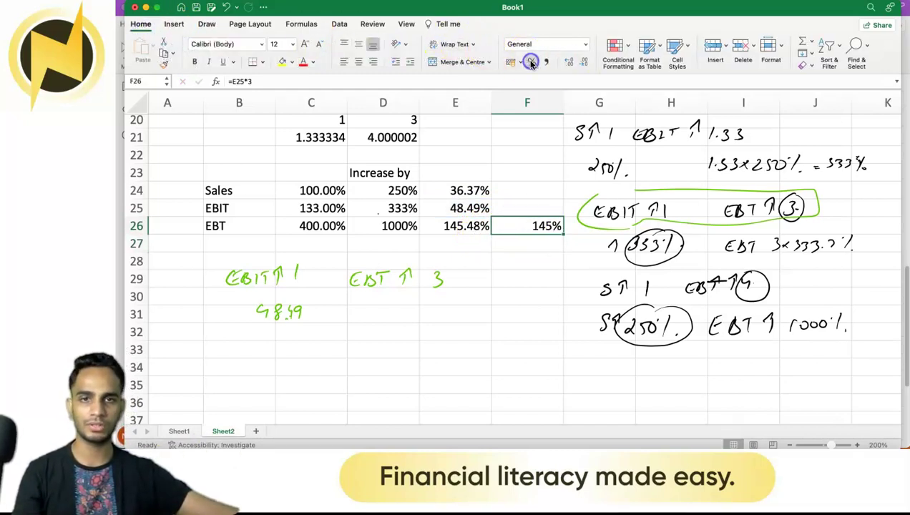
left_click(570, 62)
left_click(571, 62)
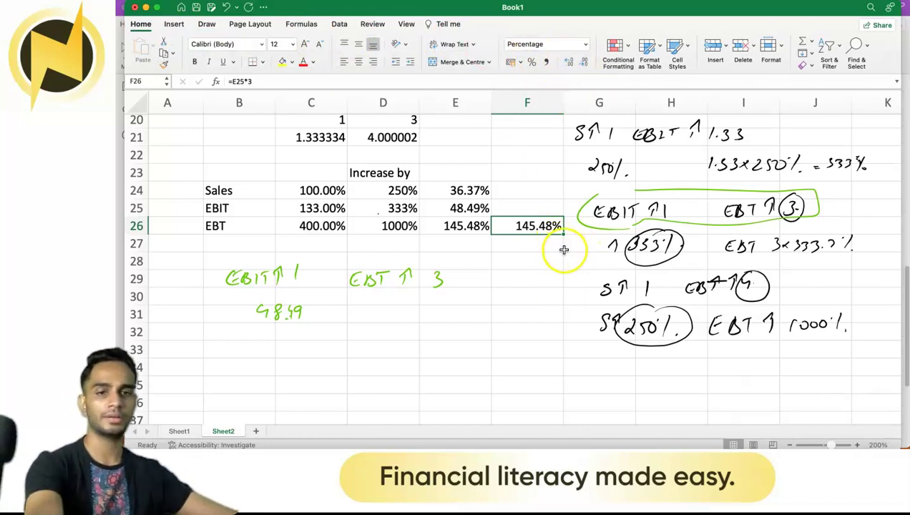
key("Delete")
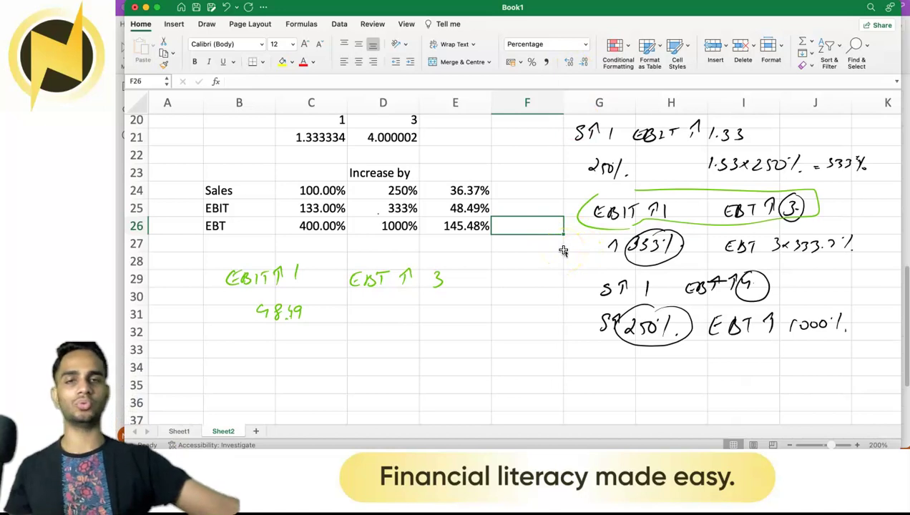
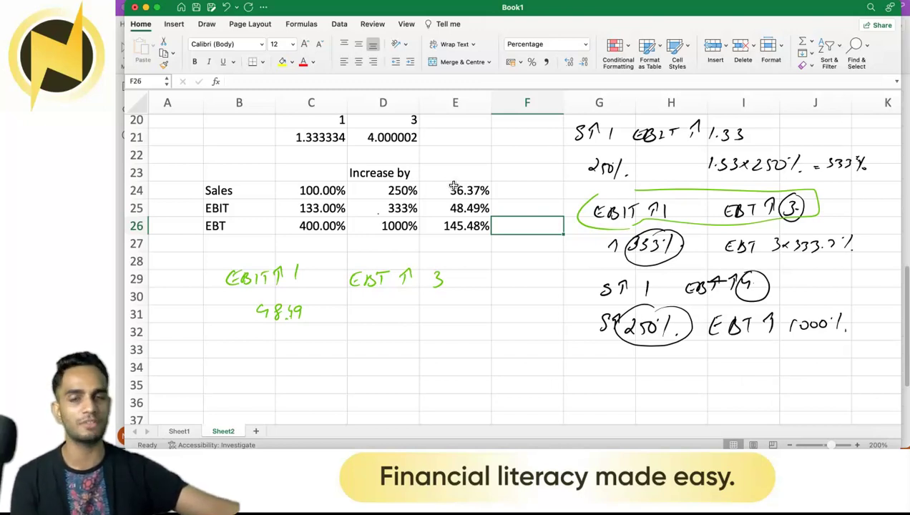
left_click(259, 208)
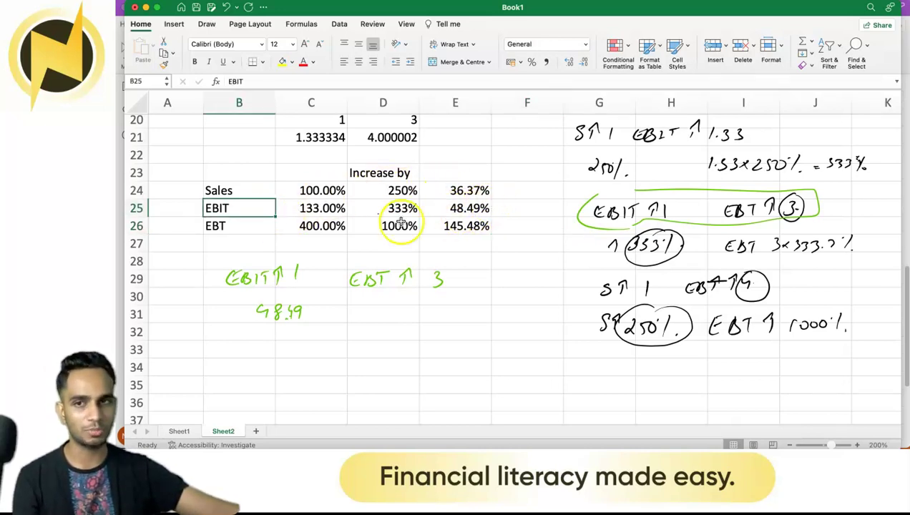
left_click(544, 193)
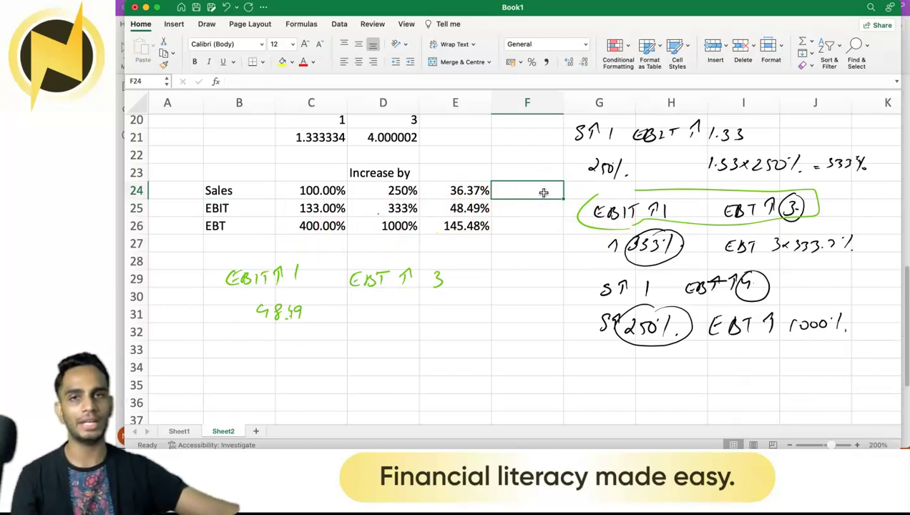
scroll(544, 193, "down", 5)
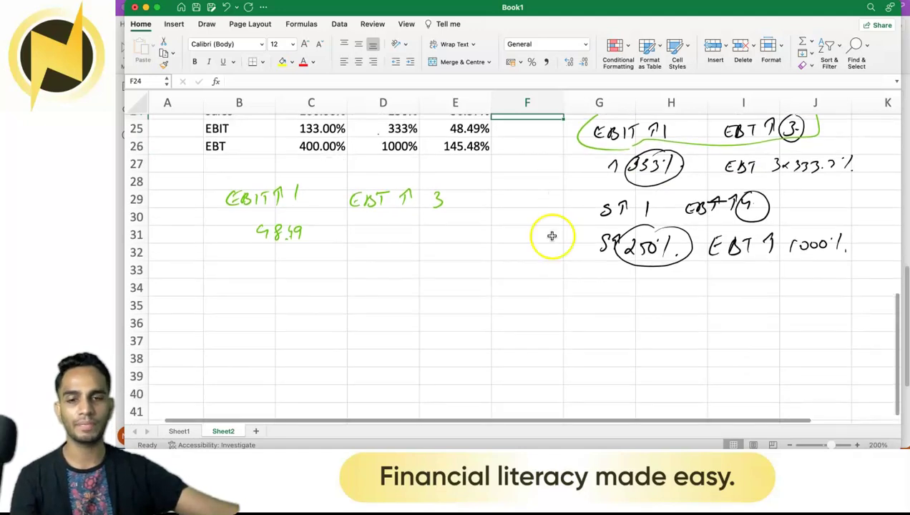
Step: Switch to OneNote and write "↑ OL → ↑ OFC" with the black pen below the three leverage statements
left_click(681, 461)
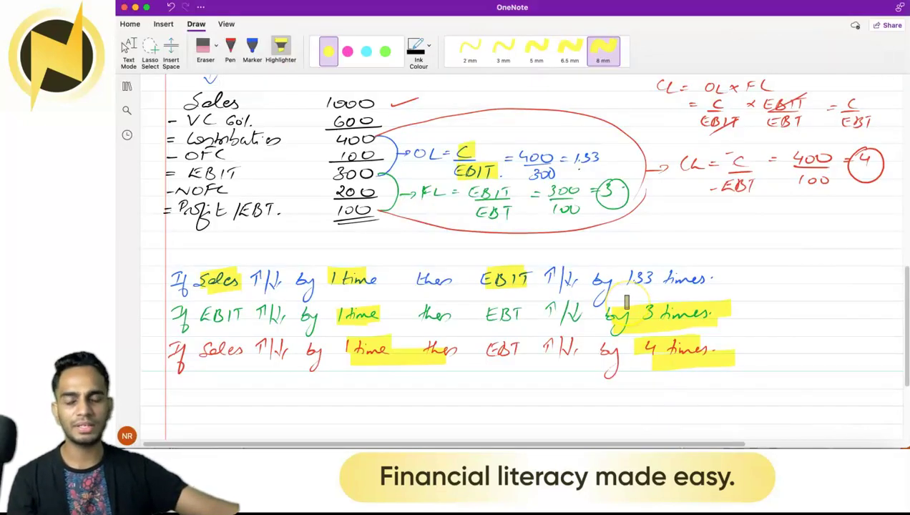
scroll(627, 303, "down", 5)
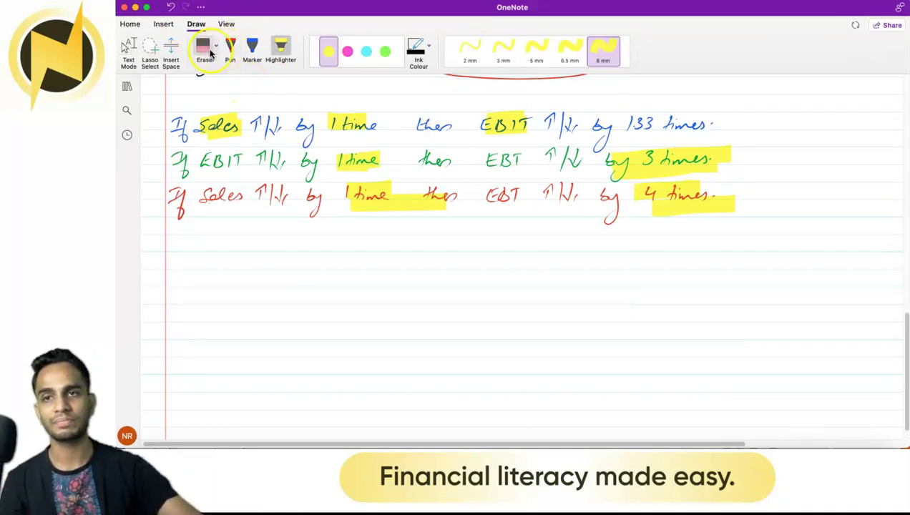
left_click(231, 48)
left_click(330, 54)
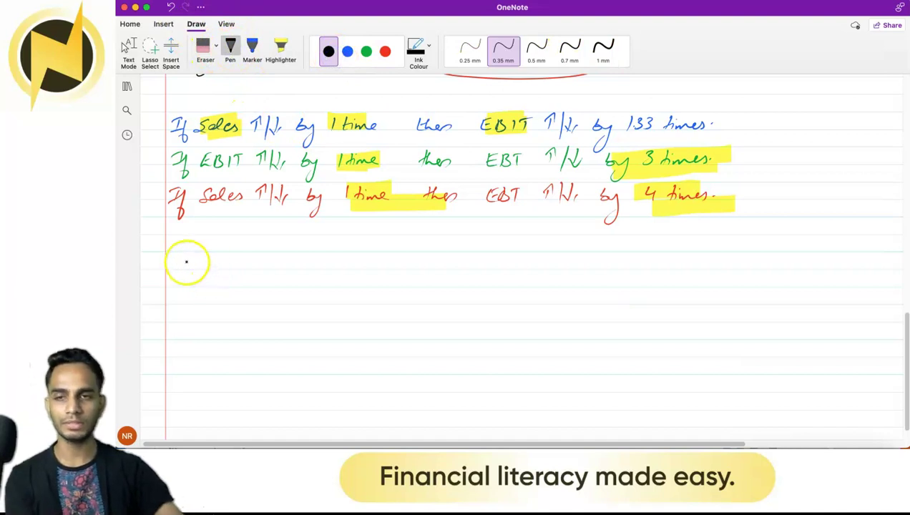
left_click_drag(181, 279, 184, 279)
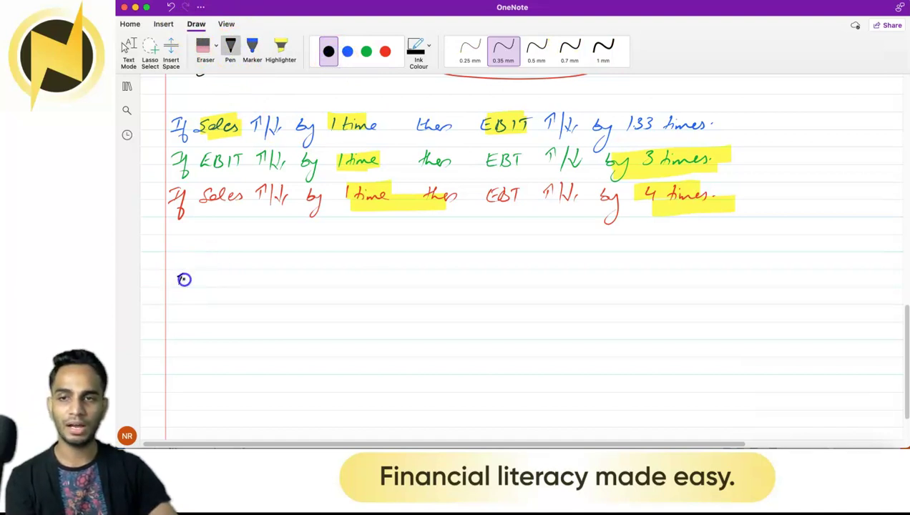
left_click_drag(248, 285, 296, 274)
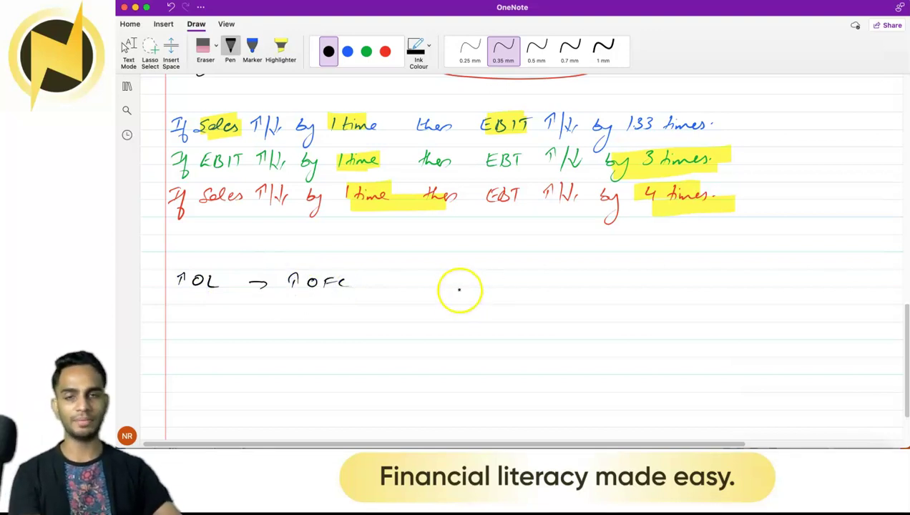
Step: Handwrite an example beside the OL note with sales (S) 1000, less VC 200, giving contribution (C) 800
mouse_move(629, 278)
left_mouse_down()
mouse_move(620, 288)
mouse_move(702, 283)
left_mouse_up()
left_click_drag(601, 302, 610, 302)
mouse_move(615, 297)
left_mouse_down()
mouse_move(633, 306)
mouse_move(705, 300)
left_mouse_up()
left_click_drag(632, 313, 627, 321)
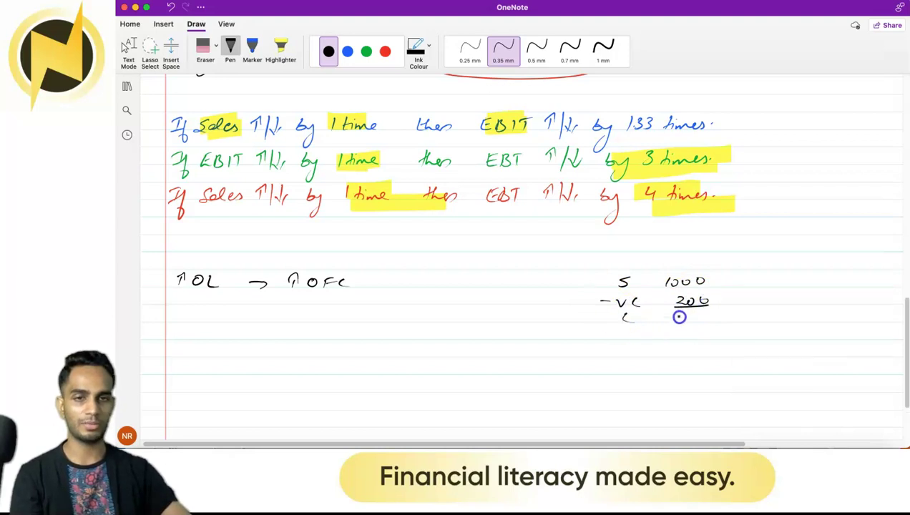
key("Escape")
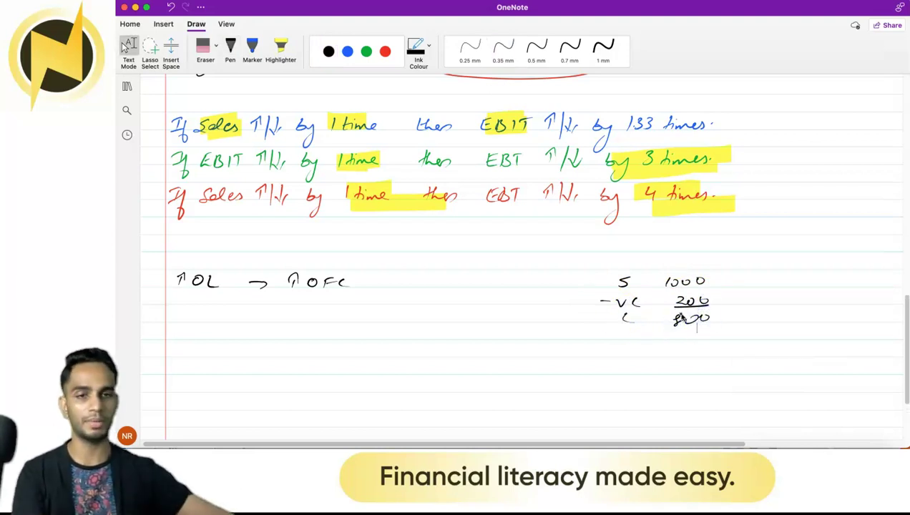
Step: Extend the handwritten example with OFC 600 deducted from contribution and EBIT 200 below it
scroll(676, 311, "down", 5)
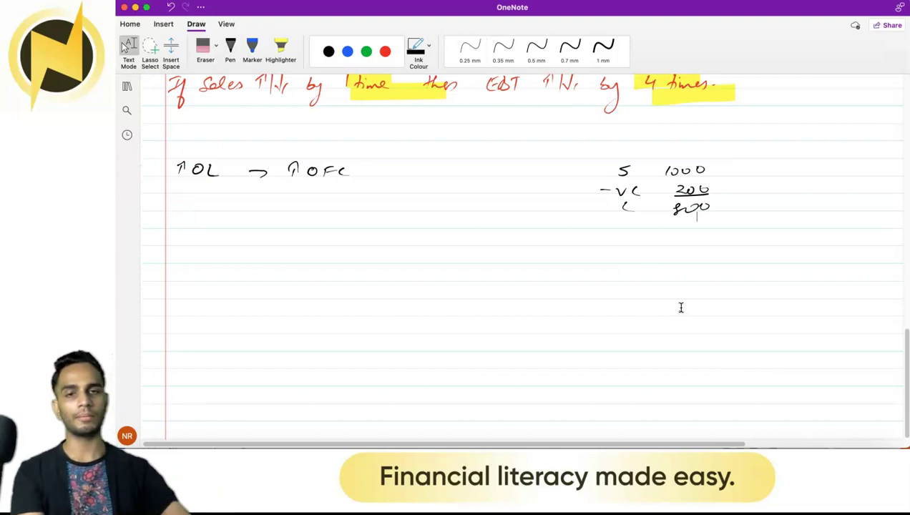
left_click(503, 50)
left_click_drag(598, 223, 717, 234)
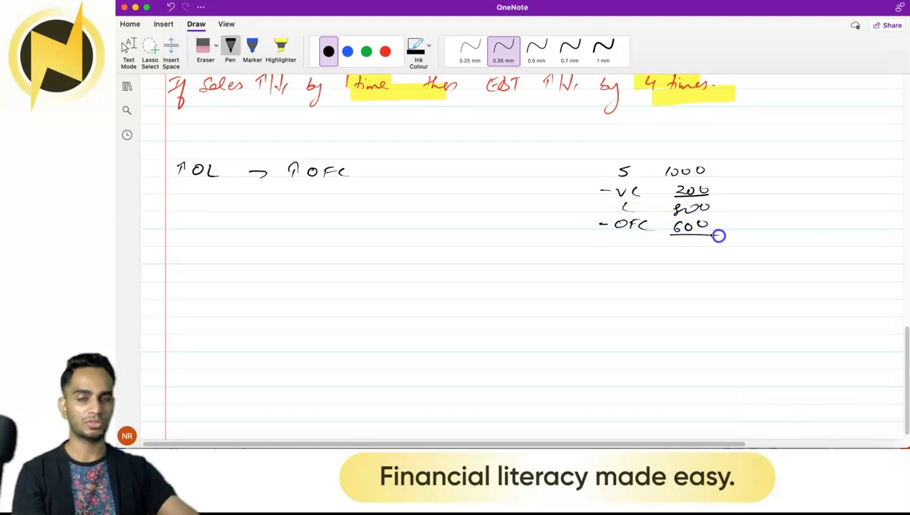
left_click_drag(629, 243, 709, 242)
Step: Bracket contribution through EBIT in the example, write 800/200 = 4 beside it, and underline the 4
left_click_drag(727, 203, 737, 243)
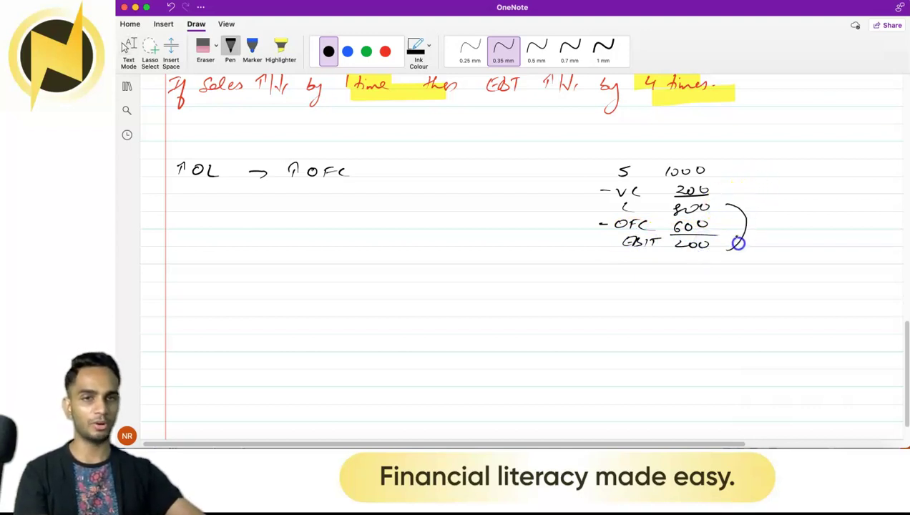
left_click_drag(797, 217, 804, 218)
left_click_drag(767, 230, 785, 231)
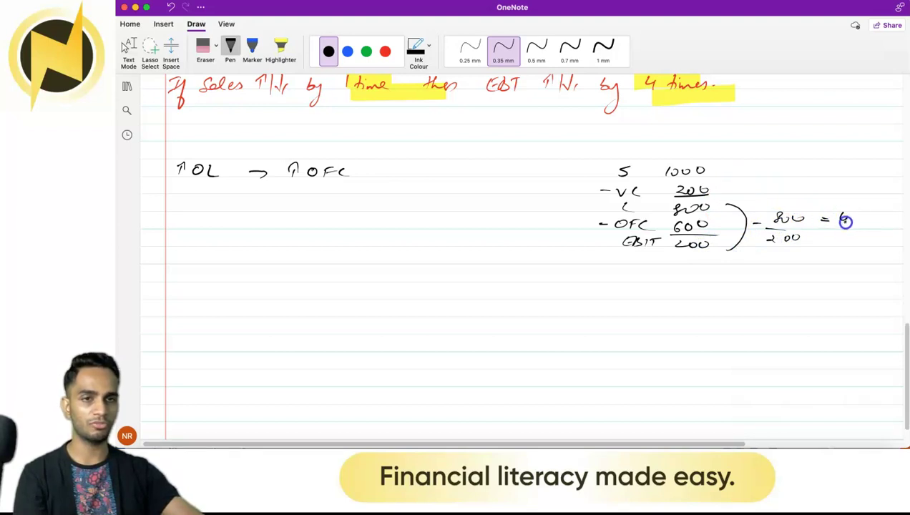
left_click_drag(848, 232, 851, 230)
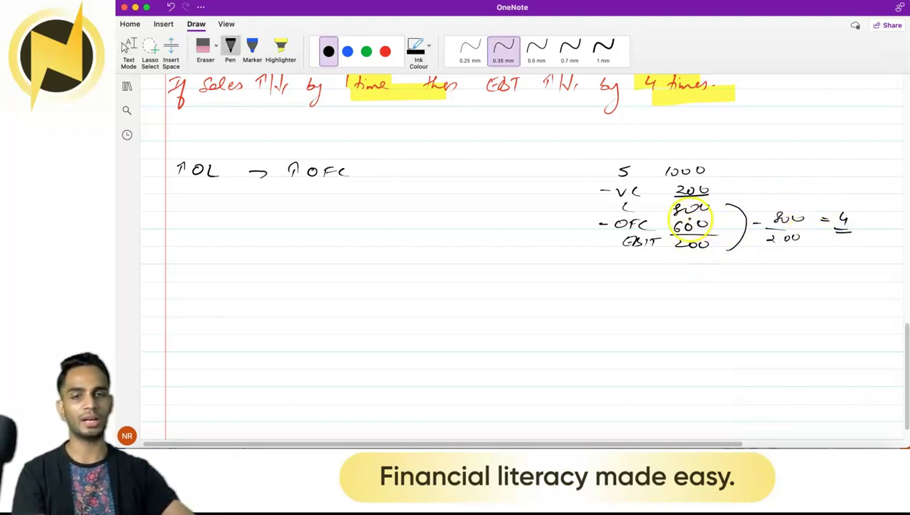
Step: Write a comparison column beside the example's row labels with contribution 800, OFC 200 and EBIT 600
left_click_drag(565, 212, 540, 228)
left_click(551, 224)
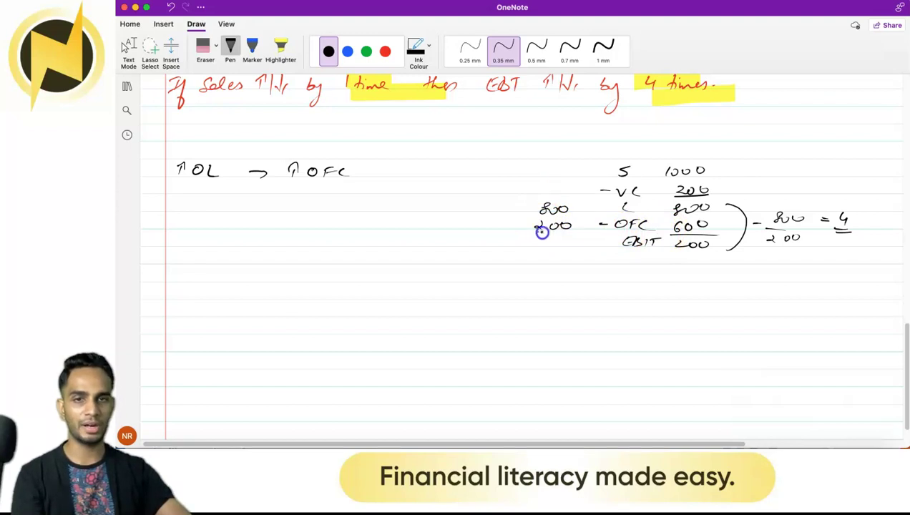
left_click_drag(551, 242, 566, 241)
Step: Bracket the comparison column, write 800/600 = 1.33 with the result circled, and add down arrows at 1.33 and the 200 OFC
mouse_move(533, 204)
left_mouse_down()
mouse_move(508, 227)
mouse_move(517, 247)
left_mouse_up()
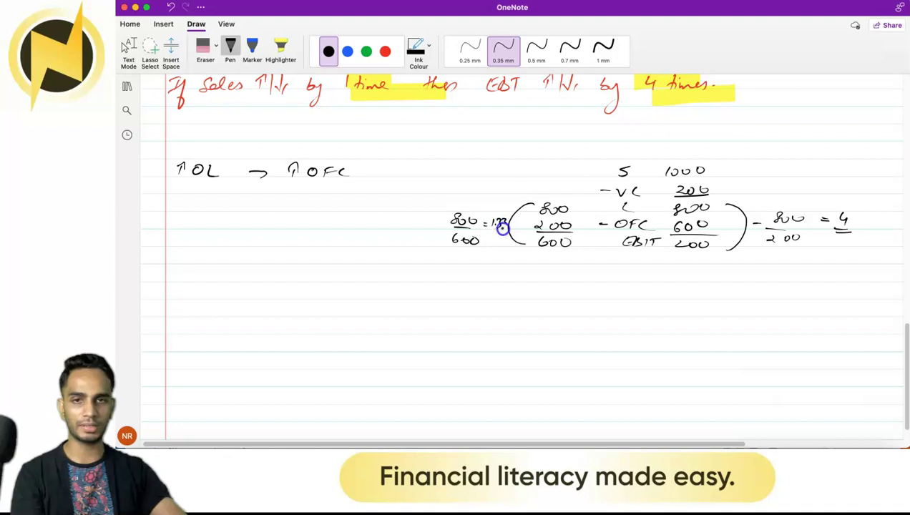
left_click_drag(500, 212, 503, 209)
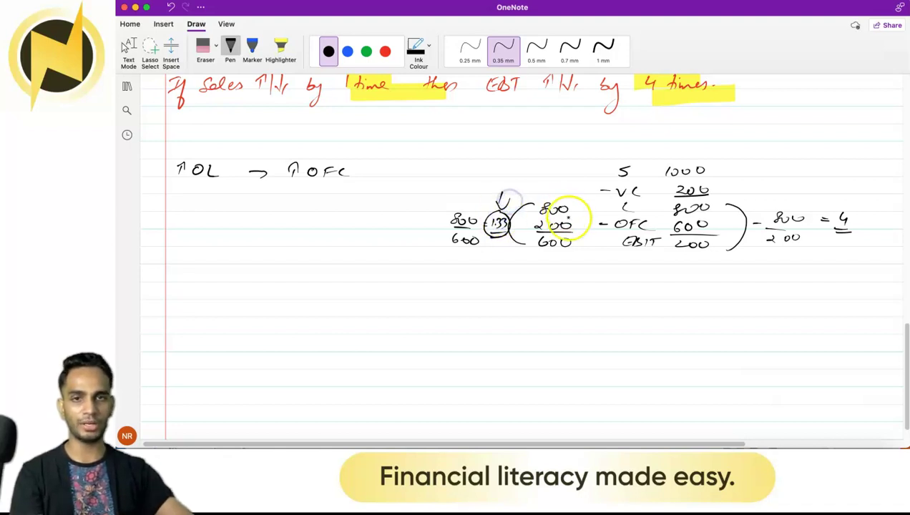
left_click_drag(576, 220, 577, 229)
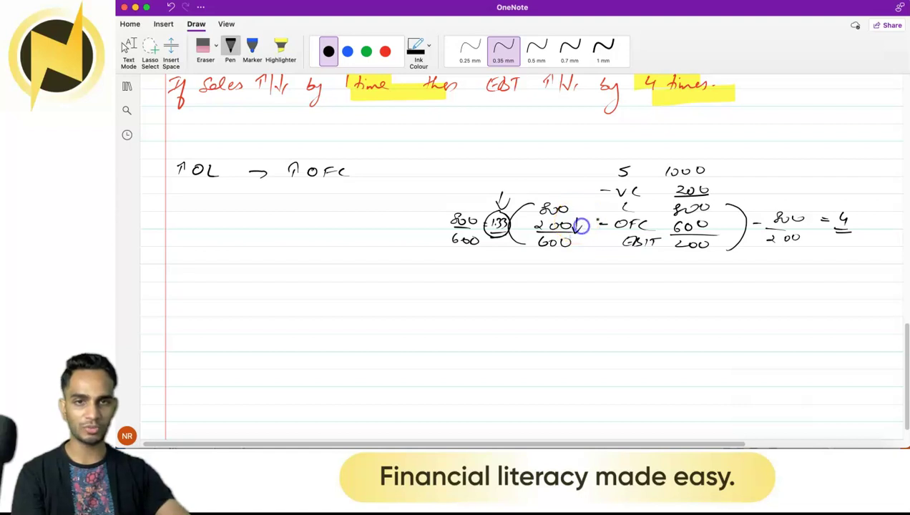